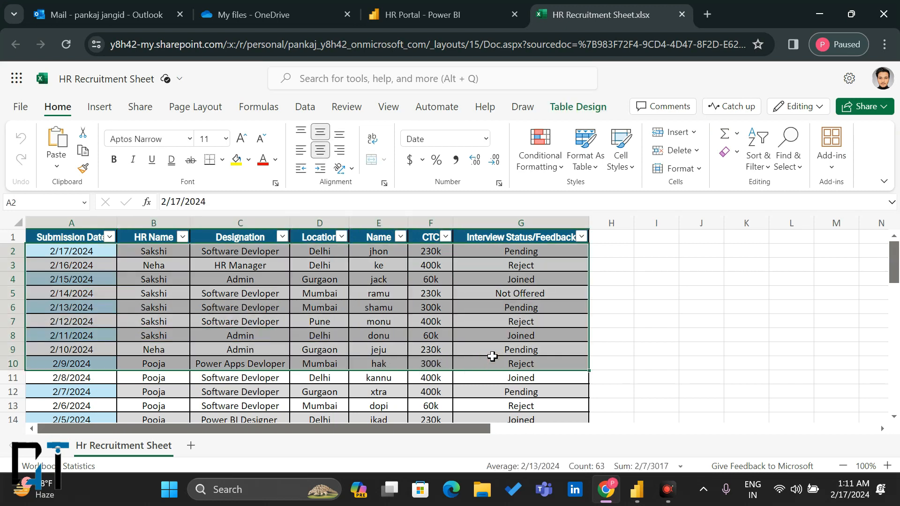
Open HR Recruitment Sheet.xlsx from My files in OneDrive
left_click_drag(121, 277, 262, 351)
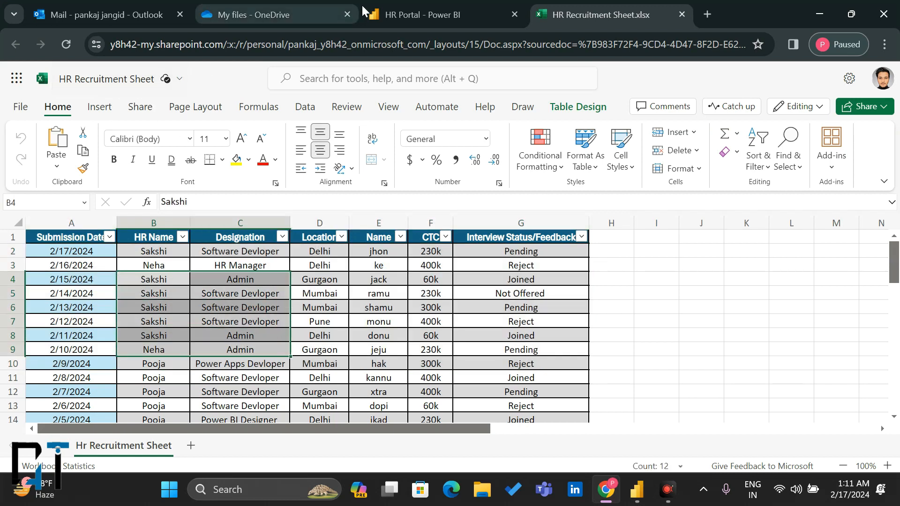
left_click(263, 6)
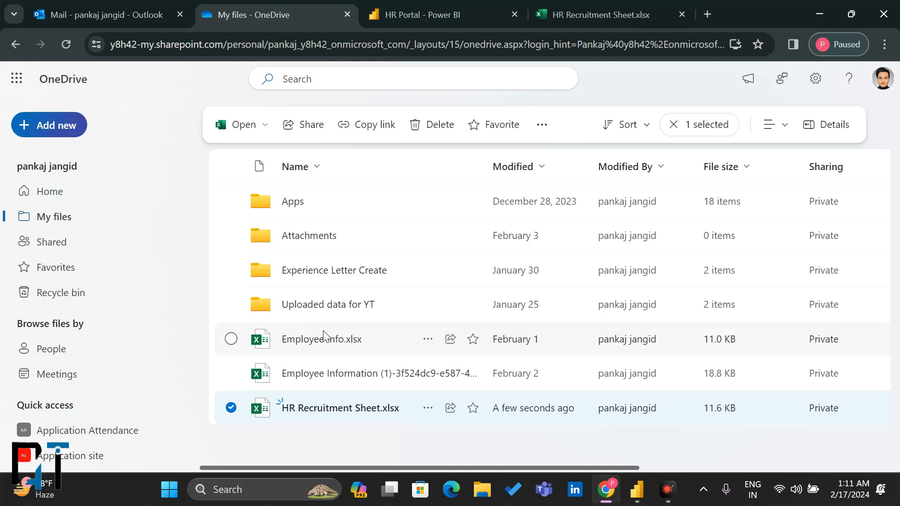
left_click(314, 414)
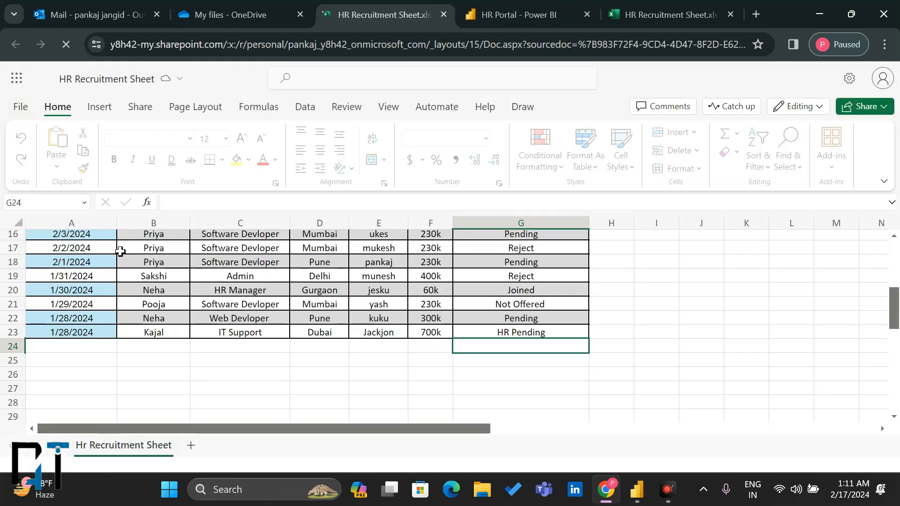
Review the recruitment entries in the opened sheet, from the first rows down to the end of the data
scroll(120, 253, "up", 5)
left_click_drag(94, 251, 155, 305)
scroll(157, 310, "down", 3)
scroll(157, 309, "down", 3)
left_click_drag(85, 323, 320, 343)
left_click(445, 315)
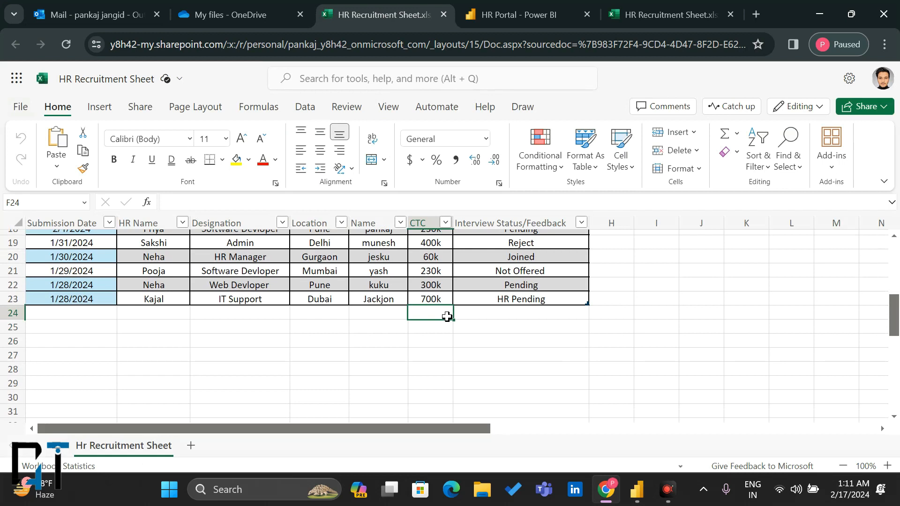
left_click(481, 314)
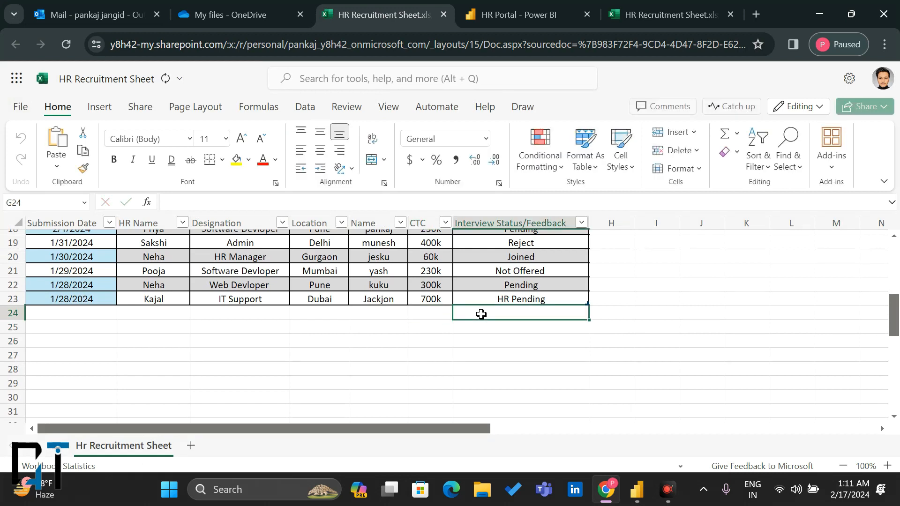
Switch to the HR Portal report in Power BI, filter it by January in Qtr 1, and restore the full 2024 selection
left_click(519, 6)
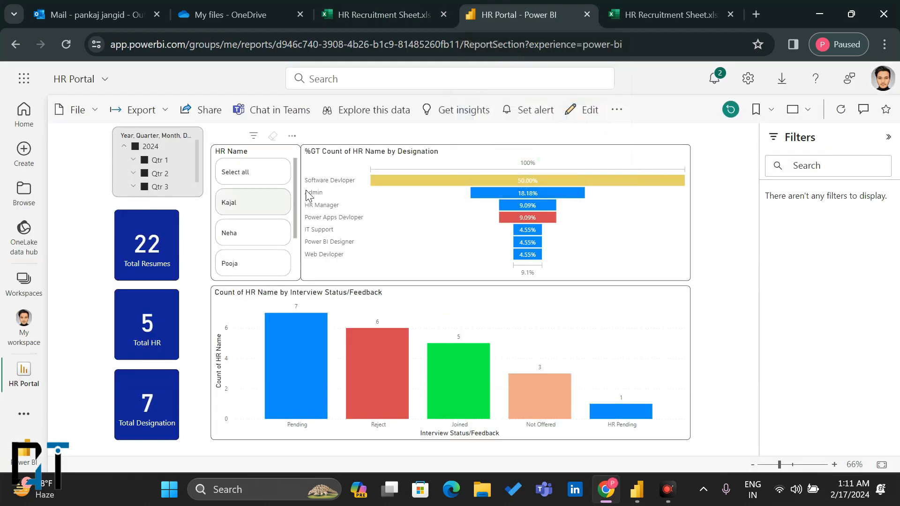
left_click(135, 146)
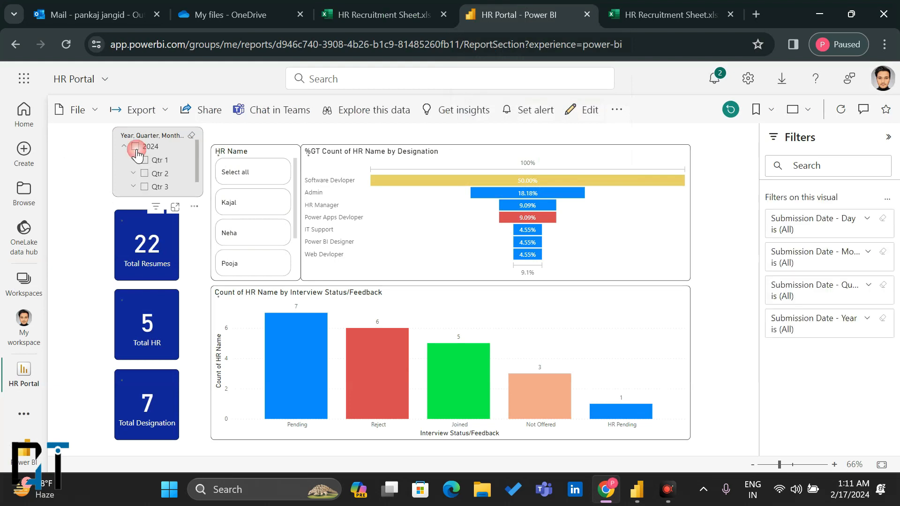
left_click(131, 160)
left_click(154, 174)
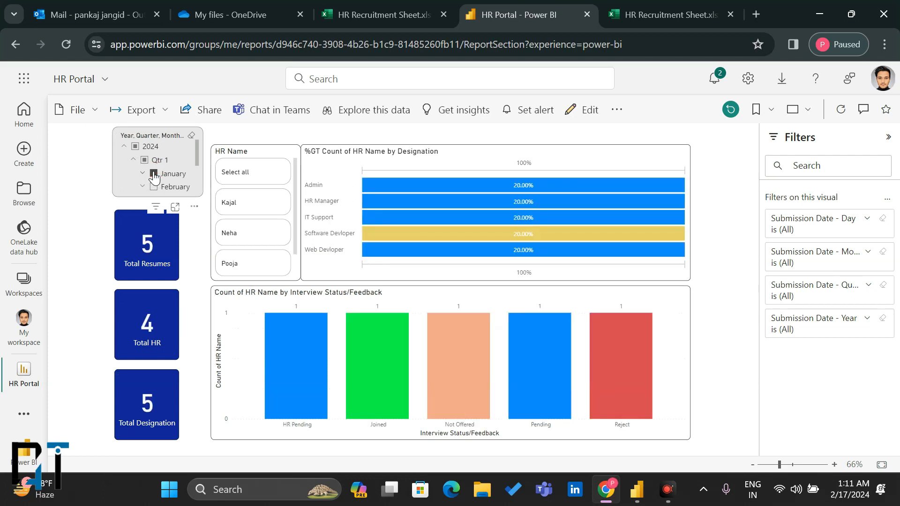
left_click(154, 175)
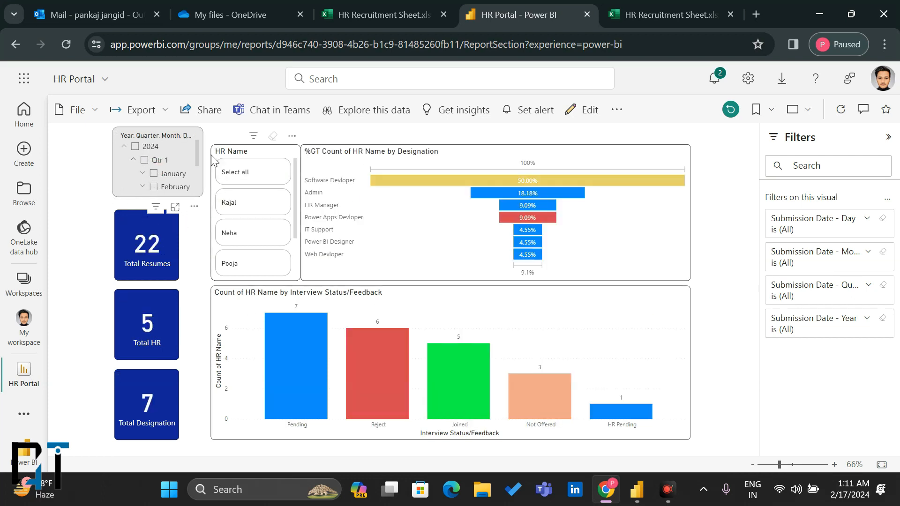
left_click(132, 146)
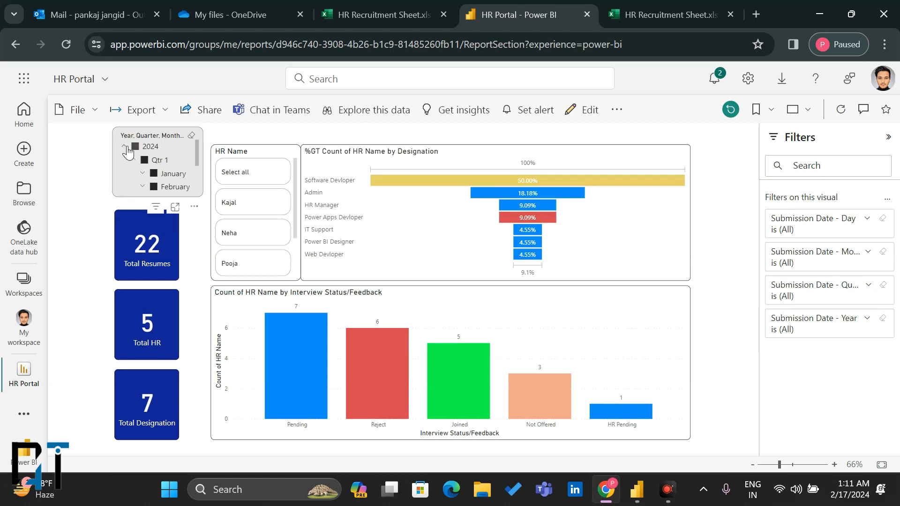
left_click(125, 147)
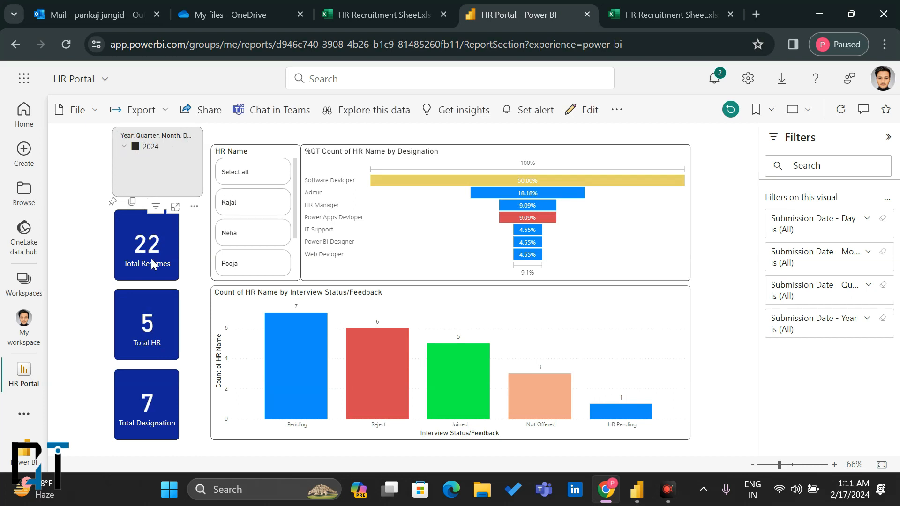
Filter the report by the first and second individual HR names in turn, and clear the HR Name filter
scroll(239, 263, "down", 2)
scroll(242, 269, "up", 2)
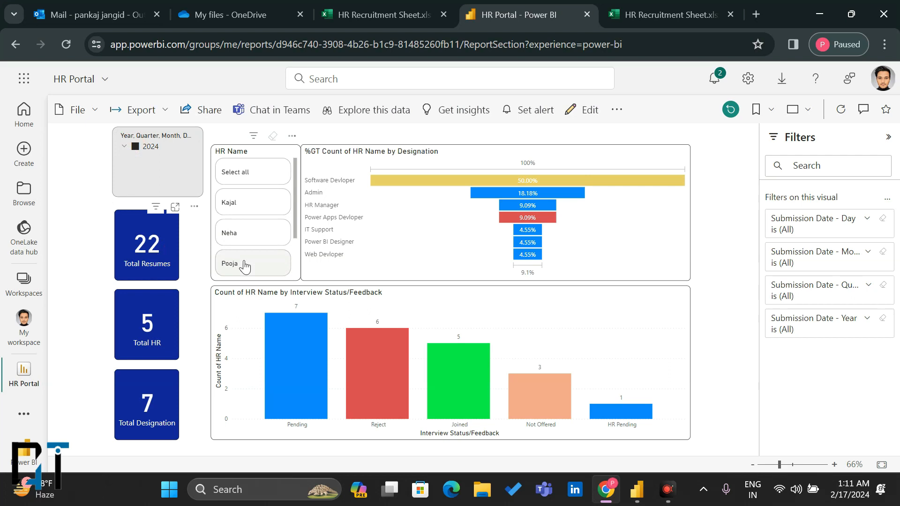
left_click(249, 202)
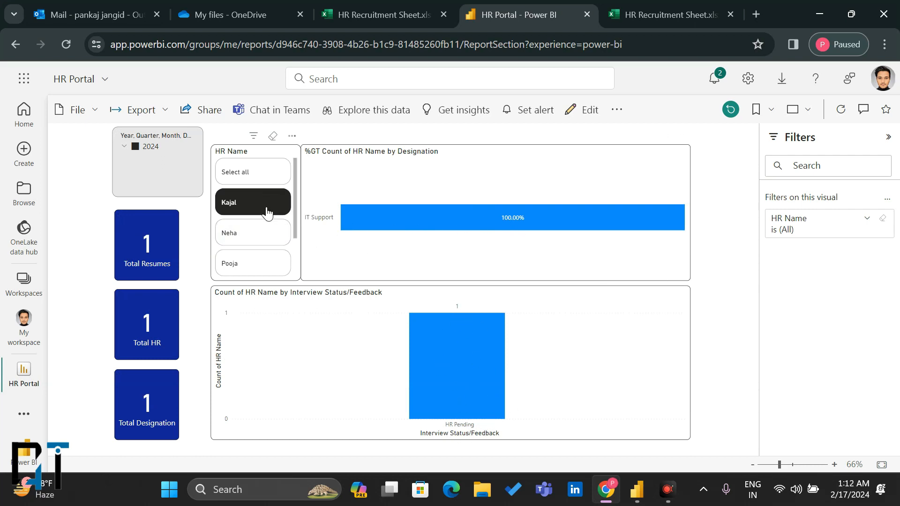
left_click(254, 206)
scroll(241, 246, "down", 2)
left_click(252, 186)
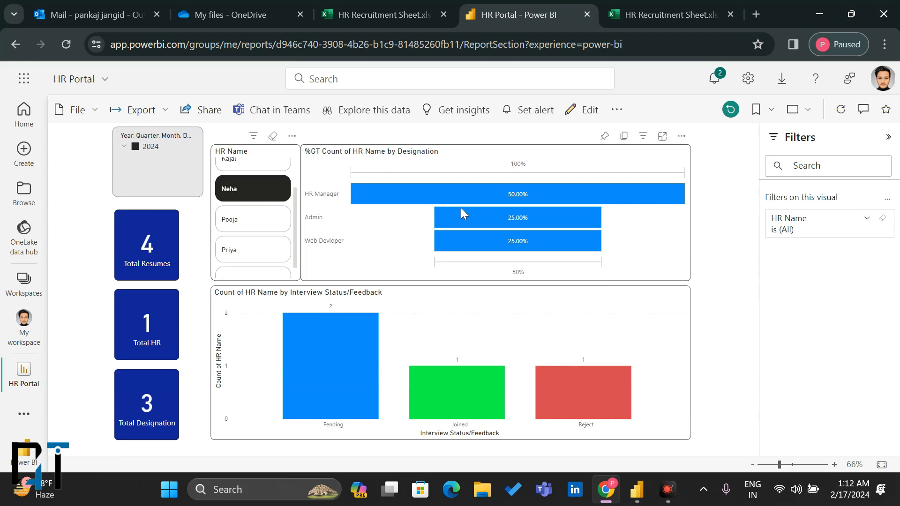
scroll(268, 200, "up", 2)
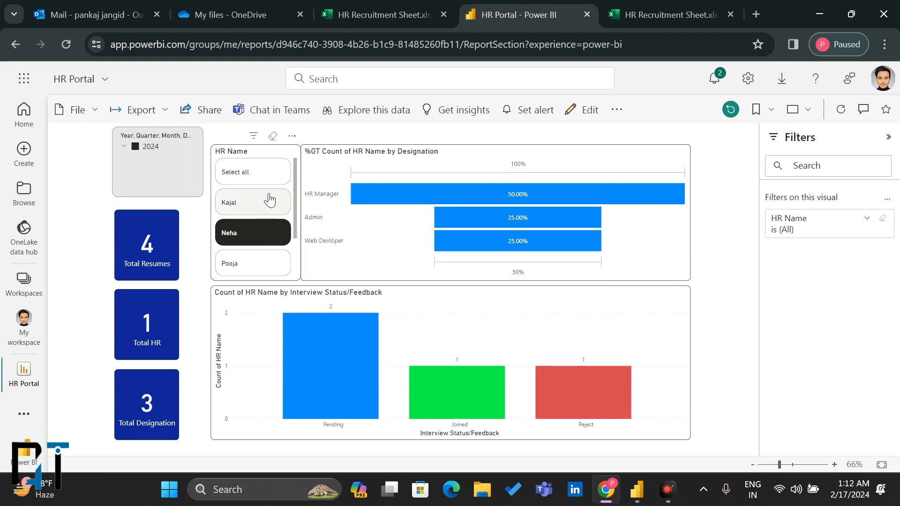
left_click(244, 171)
left_click(244, 169)
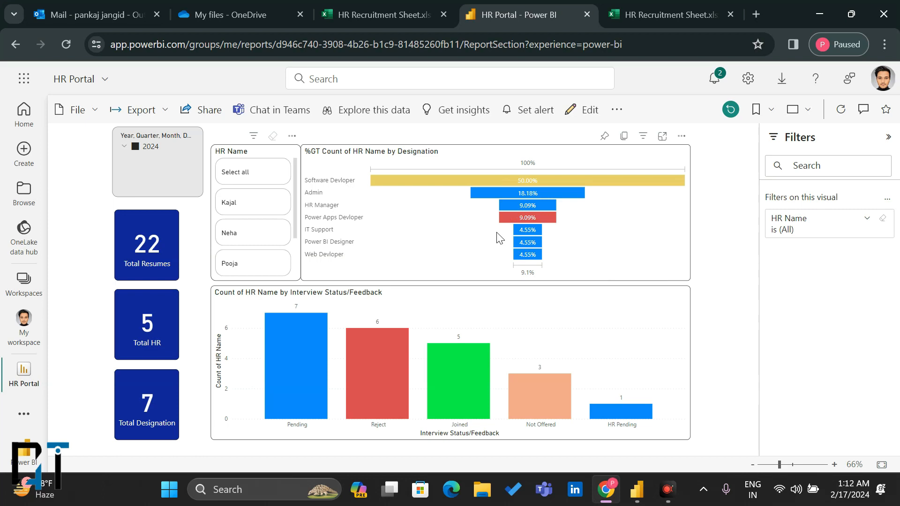
left_click(640, 6)
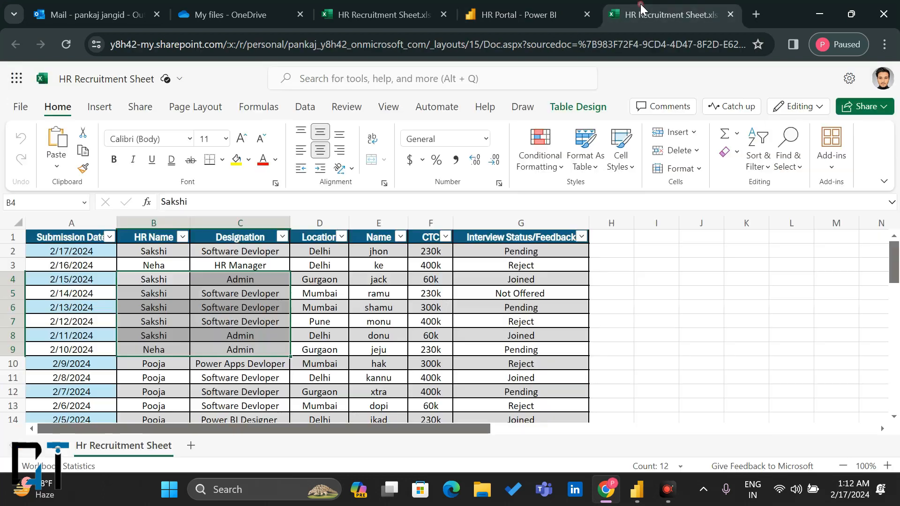
left_click(478, 3)
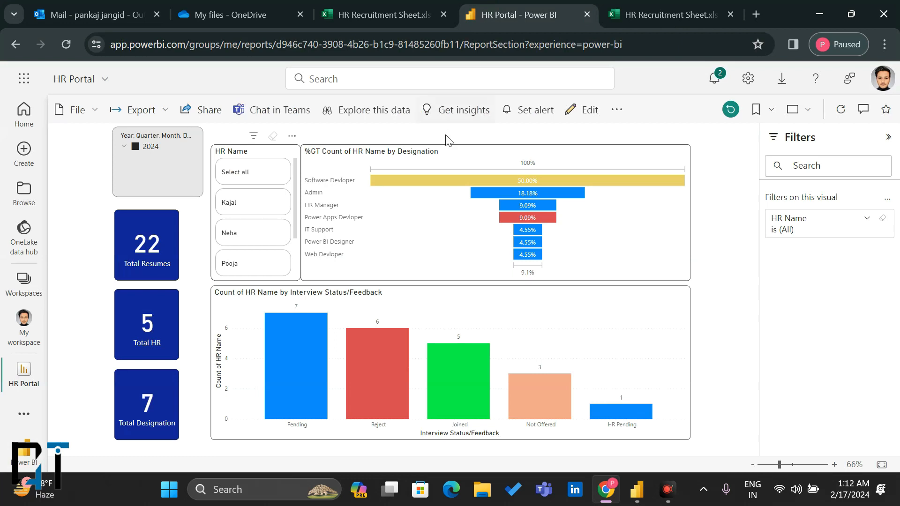
mouse_move(431, 183)
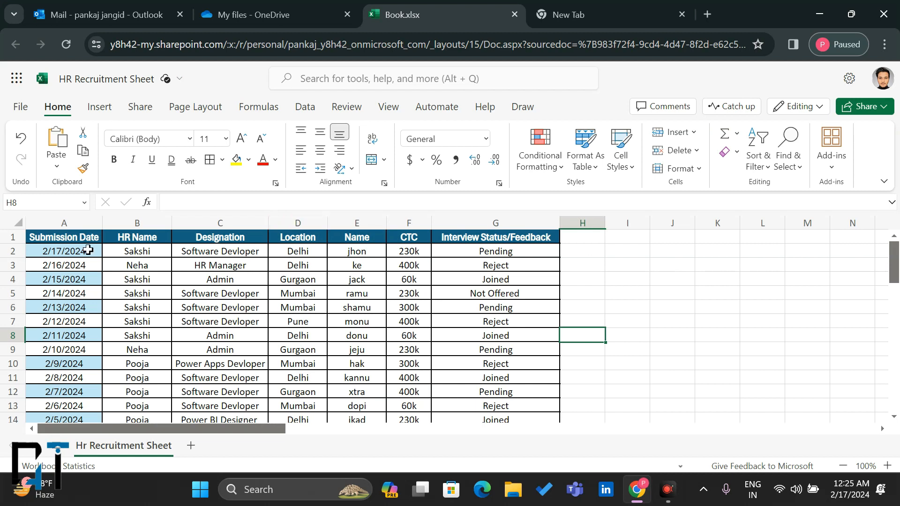
Review the header row and candidate records of the HR Recruitment Sheet in Excel
left_click_drag(65, 238, 282, 265)
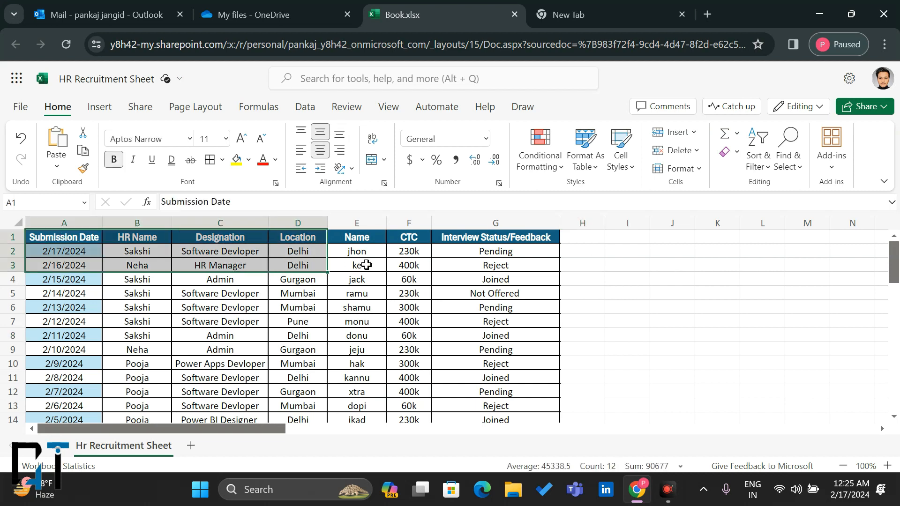
left_click_drag(71, 253, 498, 255)
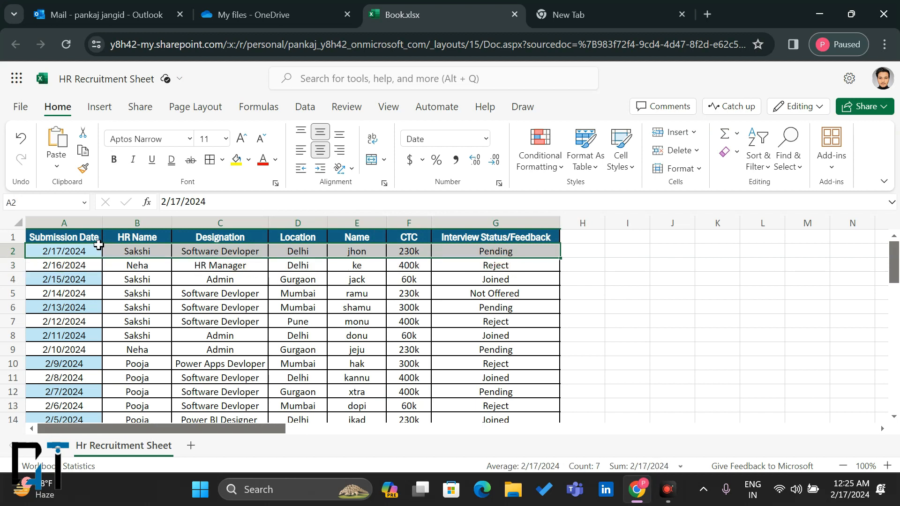
left_click(77, 250)
left_click_drag(76, 250, 460, 397)
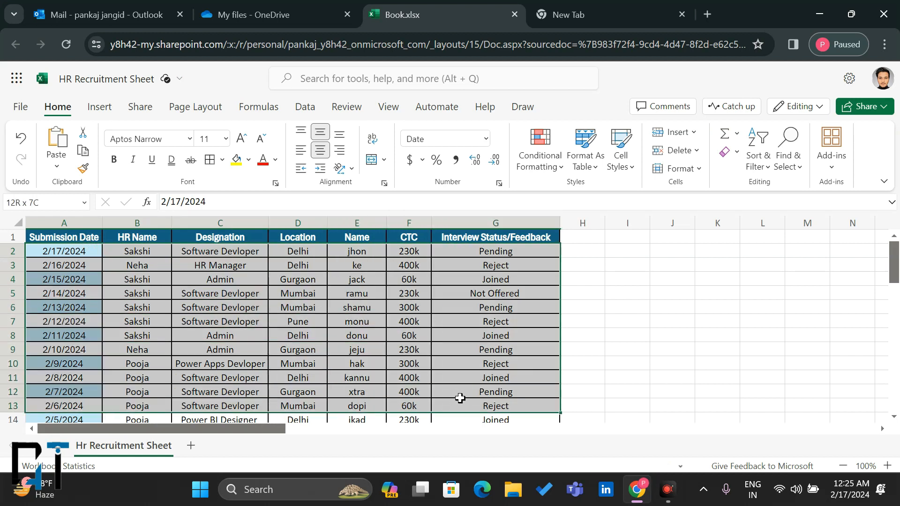
scroll(460, 397, "down", 3)
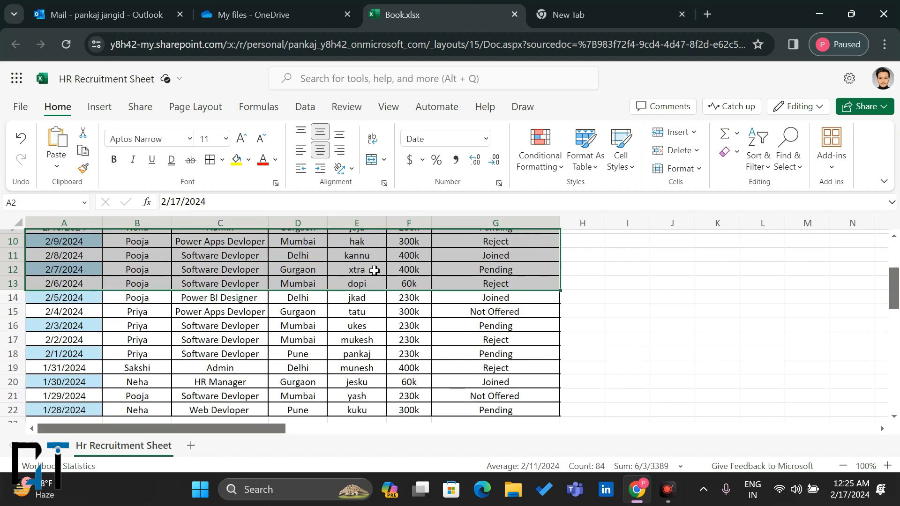
scroll(374, 270, "up", 2)
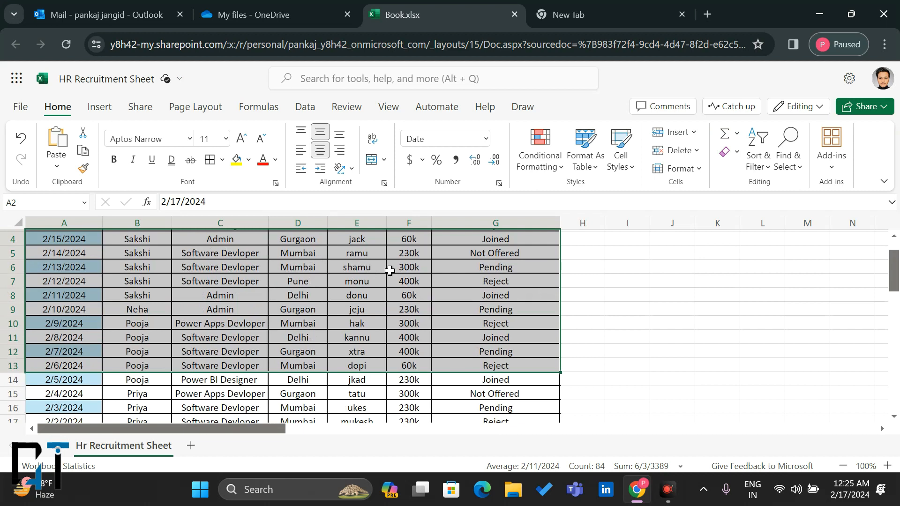
scroll(408, 330, "down", 2)
scroll(409, 332, "up", 3)
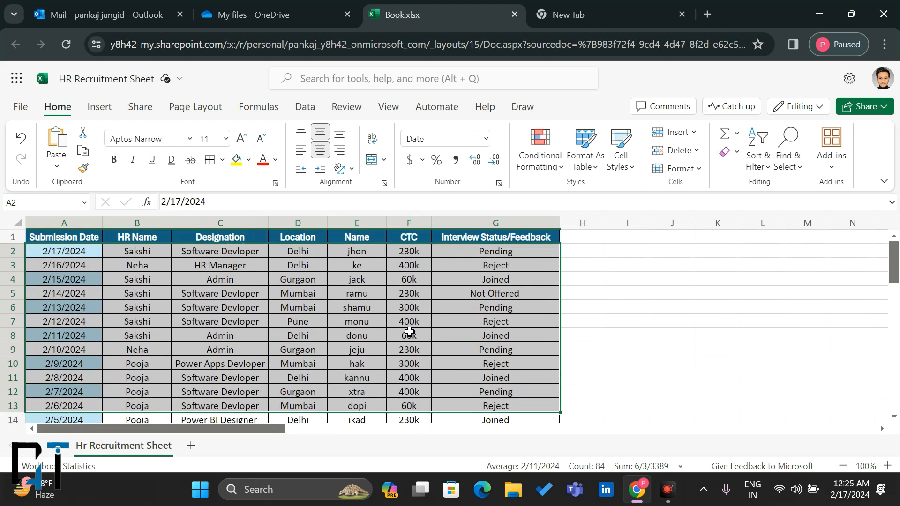
Examine the sheet column by column, from HR Name, Designation and Location to CTC, Interview Status/Feedback and Submission Date
left_click_drag(146, 240, 147, 302)
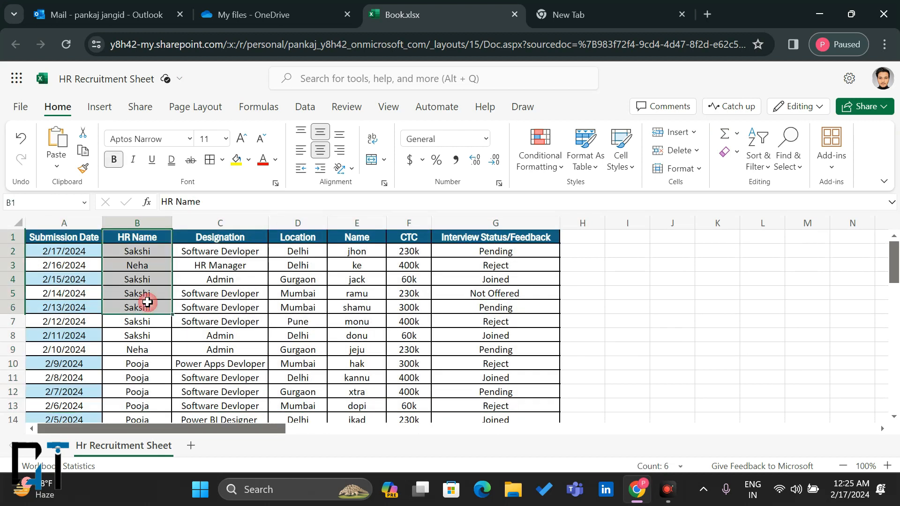
left_click_drag(225, 240, 217, 375)
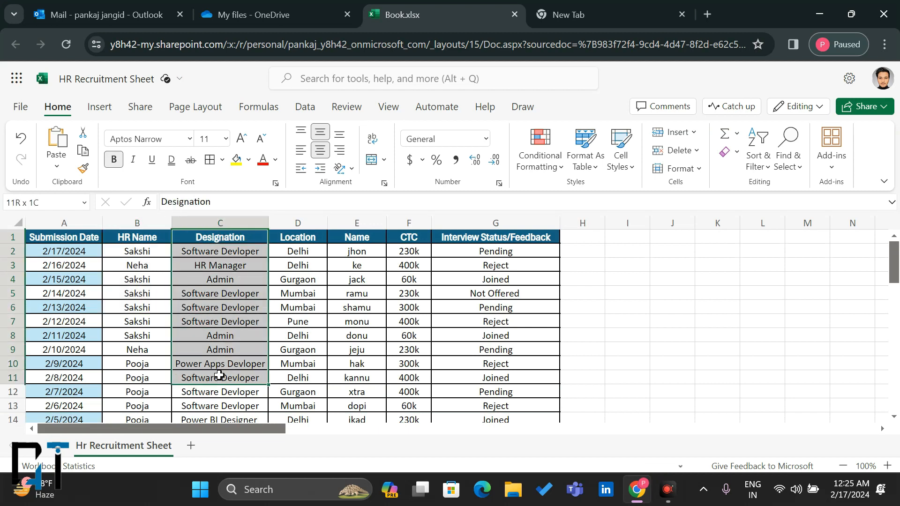
left_click_drag(288, 233, 296, 305)
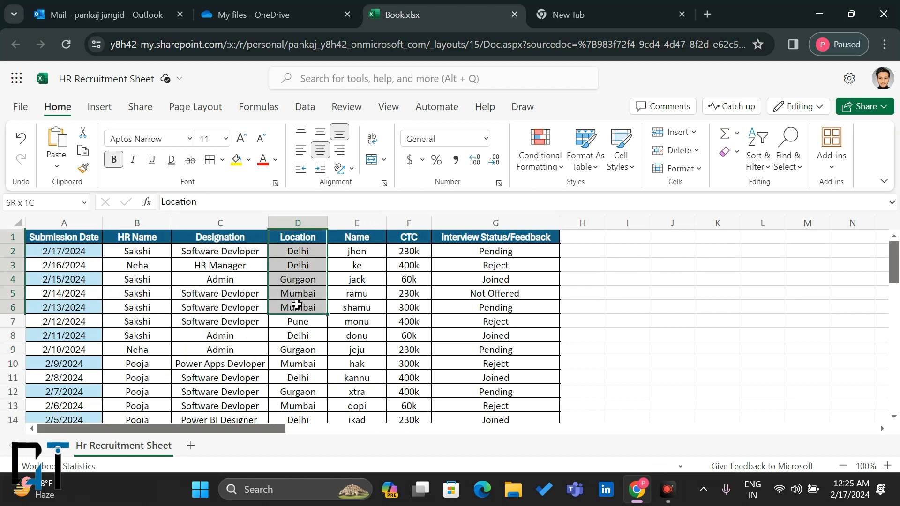
left_click_drag(356, 233, 353, 321)
left_click_drag(409, 237, 414, 349)
left_click_drag(495, 247, 499, 349)
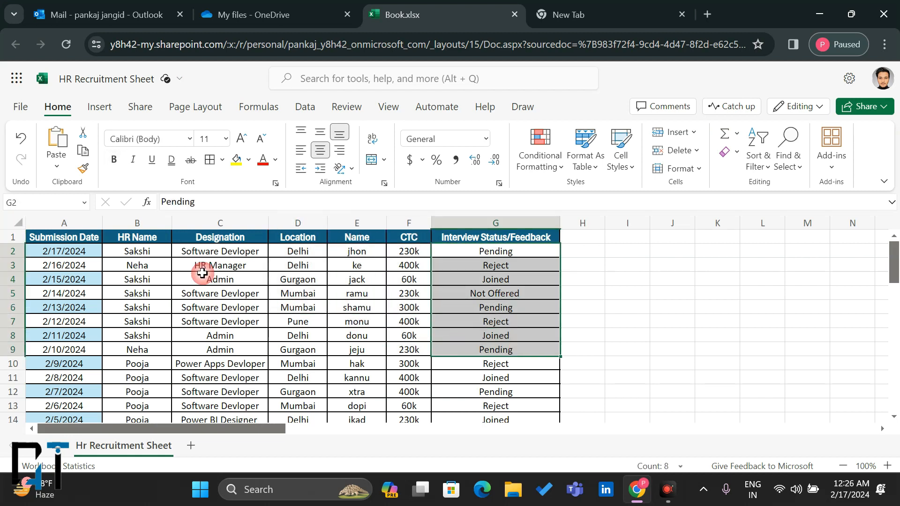
left_click_drag(71, 253, 66, 375)
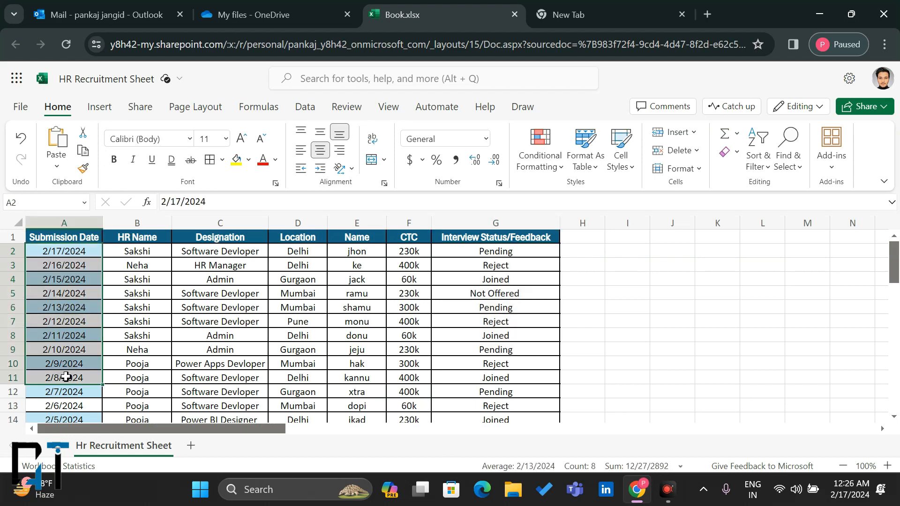
left_click_drag(220, 252, 221, 391)
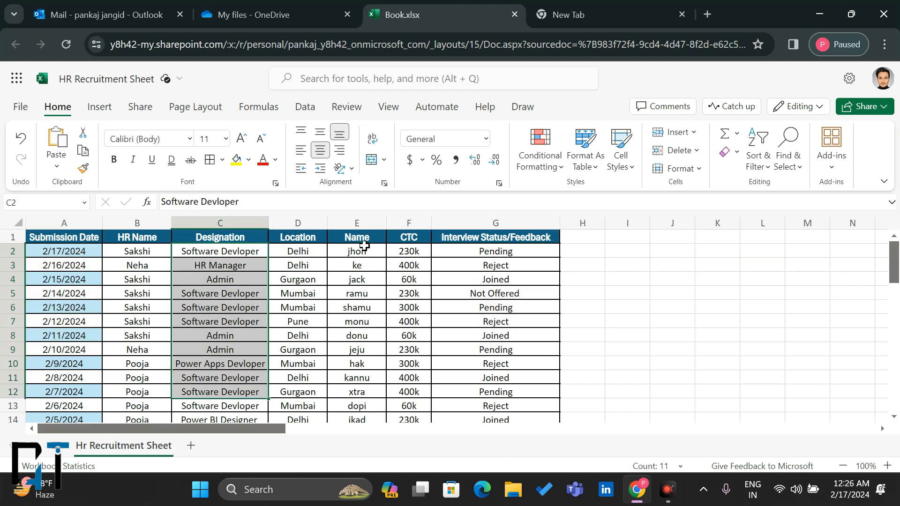
left_click_drag(357, 251, 359, 336)
left_click_drag(72, 251, 69, 389)
scroll(69, 389, "down", 3)
scroll(69, 389, "up", 3)
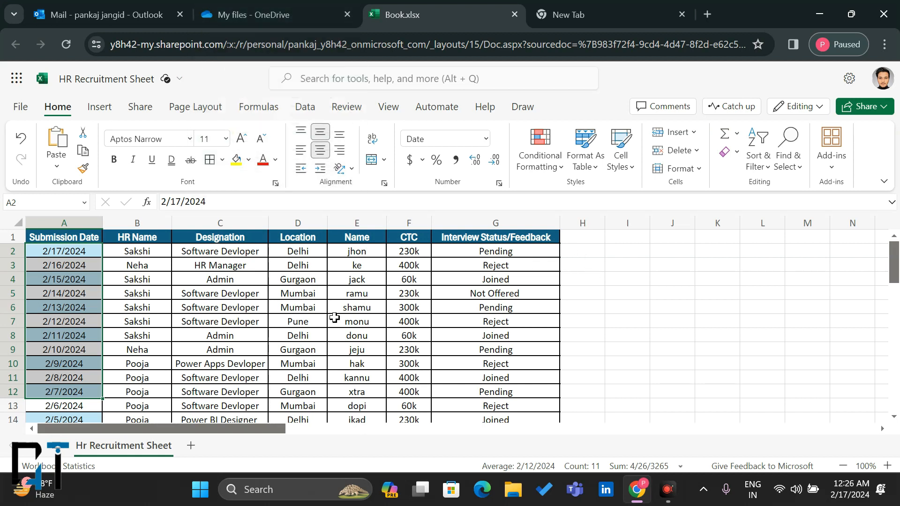
Format the recruitment data in A1:G22 as a table with headers, using the first light table style
scroll(334, 318, "down", 8)
scroll(335, 317, "up", 4)
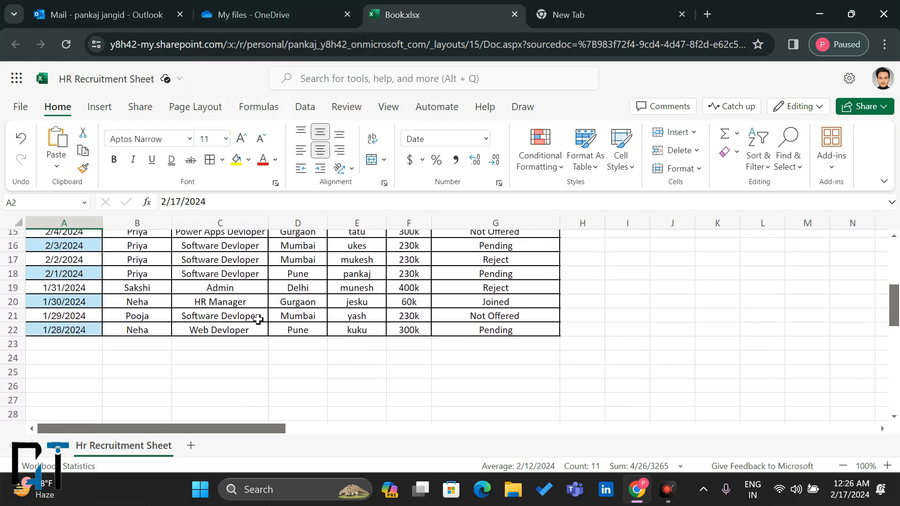
scroll(195, 253, "up", 5)
left_click_drag(88, 236, 510, 375)
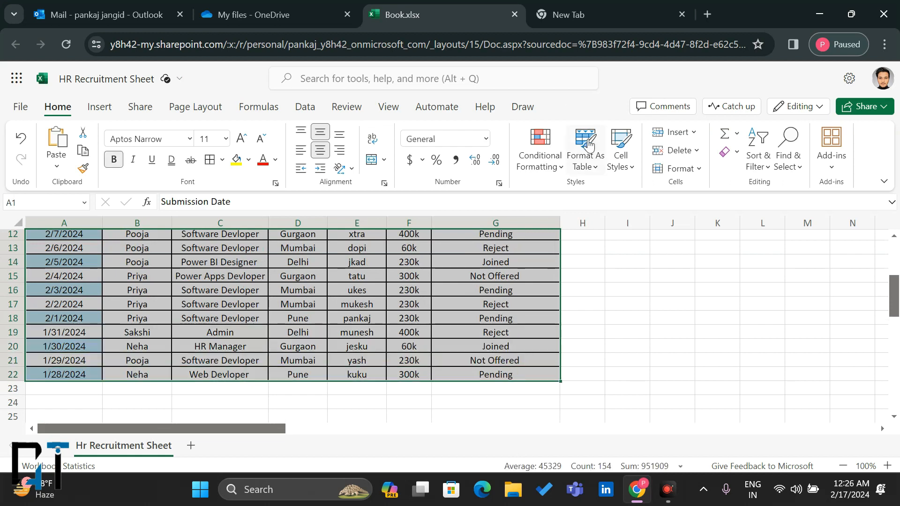
left_click(597, 164)
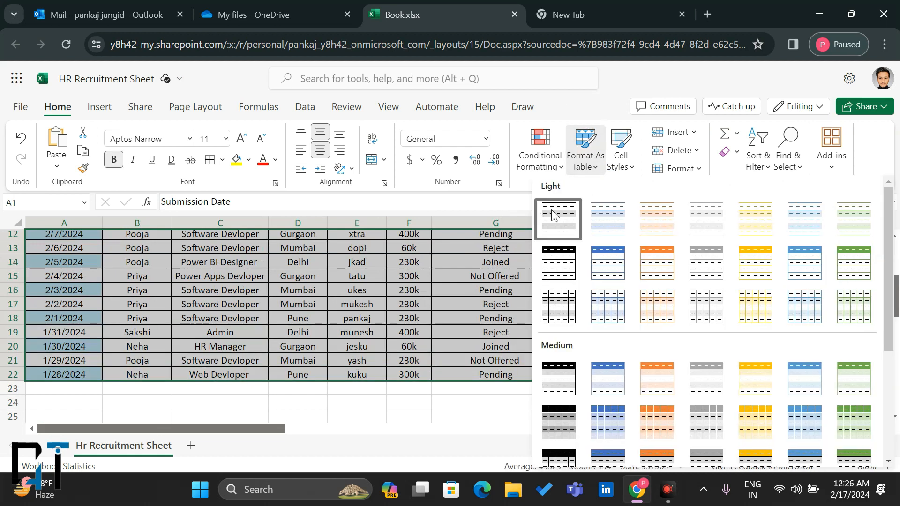
left_click(542, 210)
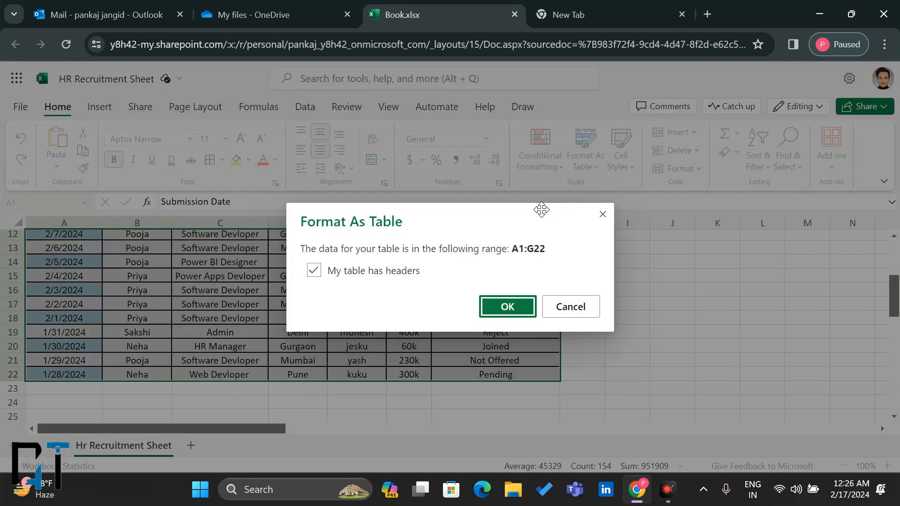
left_click(501, 307)
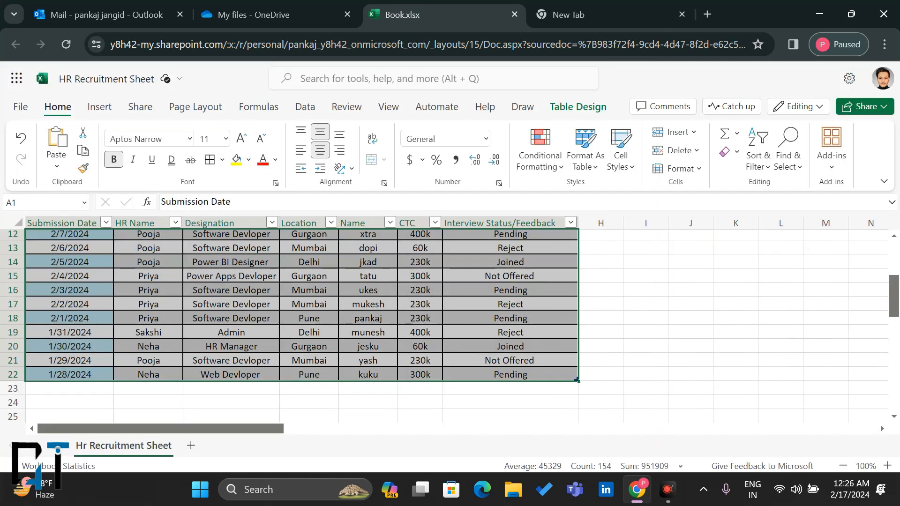
Rename the recruitment table as HR_SHEETS
left_click(406, 294)
left_click(584, 108)
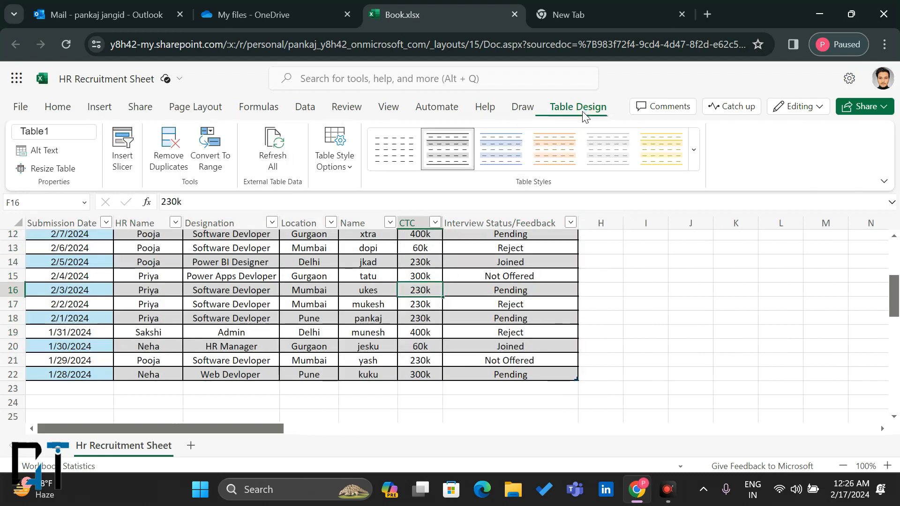
left_click(51, 132)
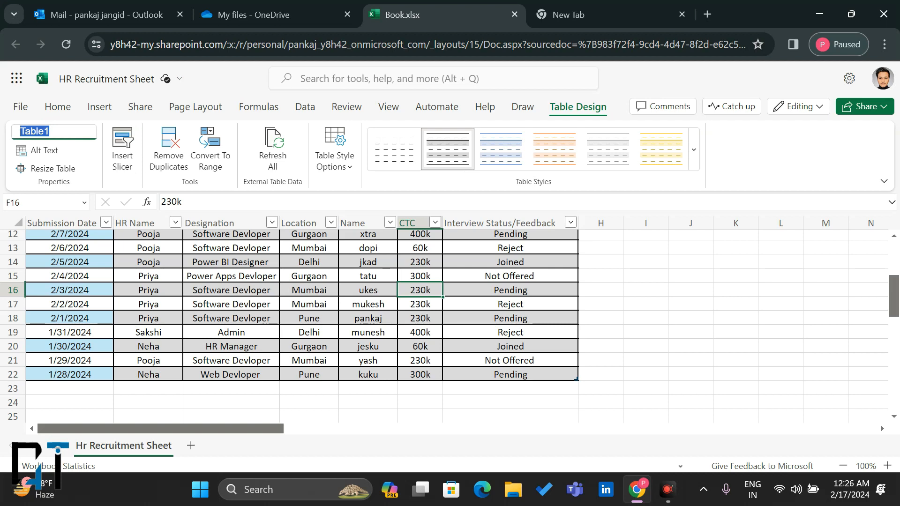
type("HR_SHEETS")
key("Return")
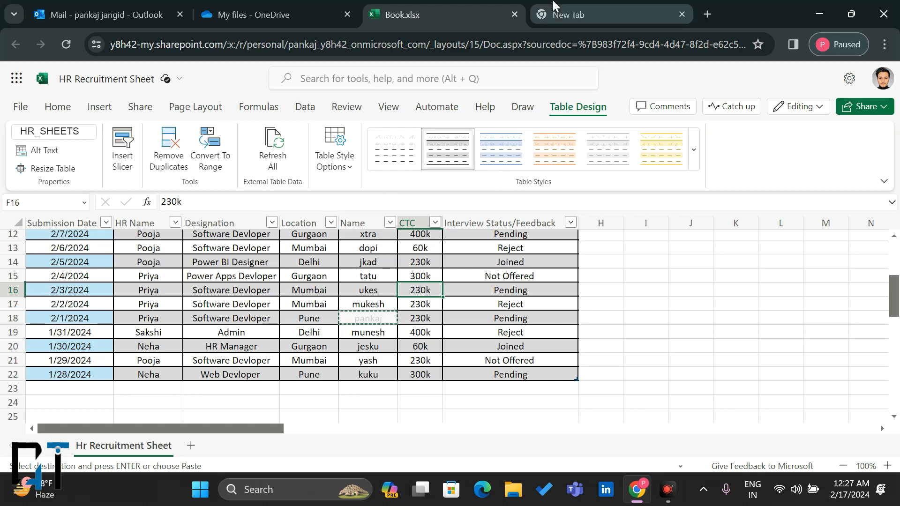
Reopen HR Recruitment Sheet.xlsx from the refreshed OneDrive file list and close the old Book.xlsx tab
left_click(113, 86)
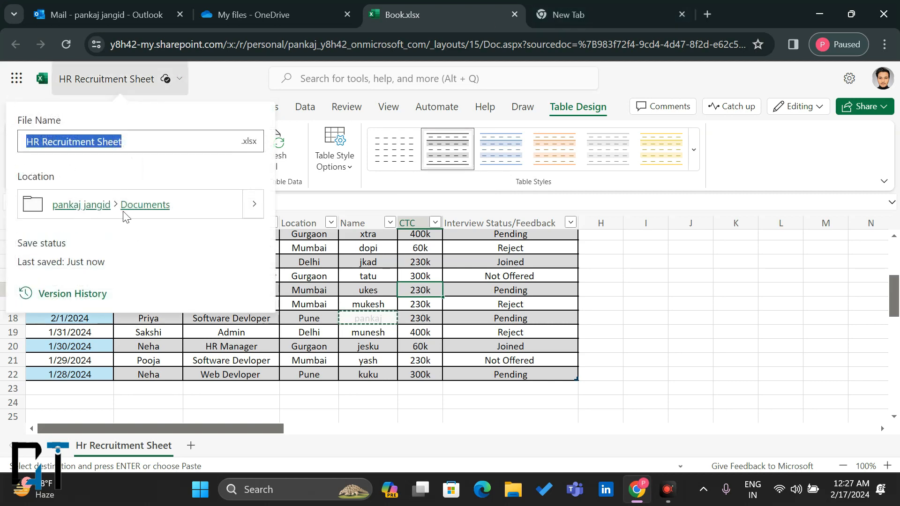
left_click(261, 14)
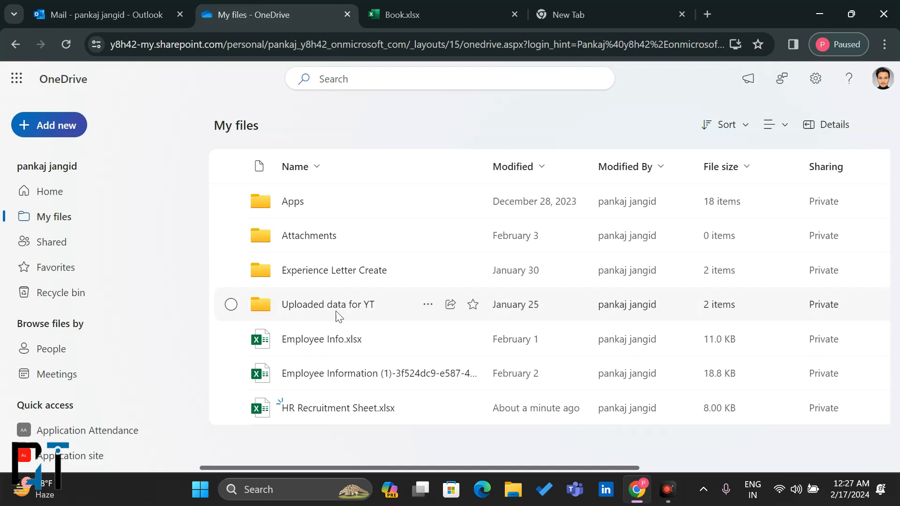
left_click(63, 44)
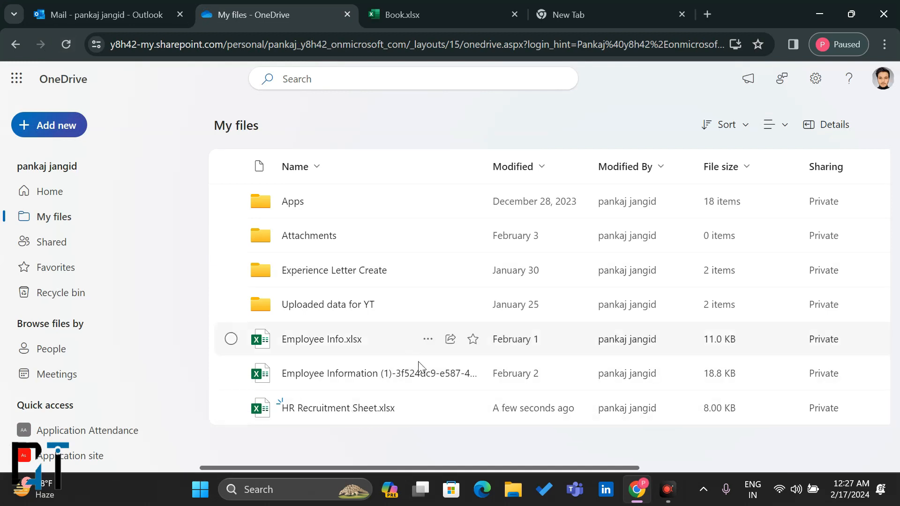
left_click(355, 407)
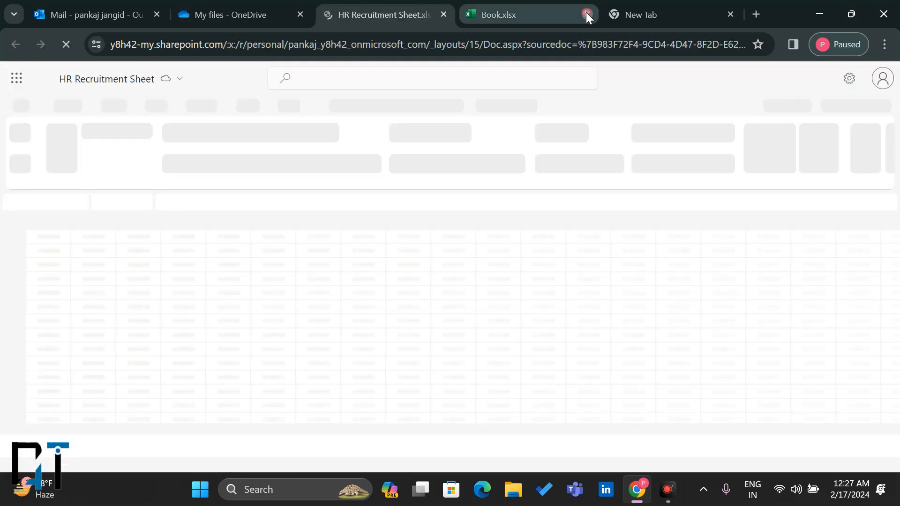
left_click(587, 14)
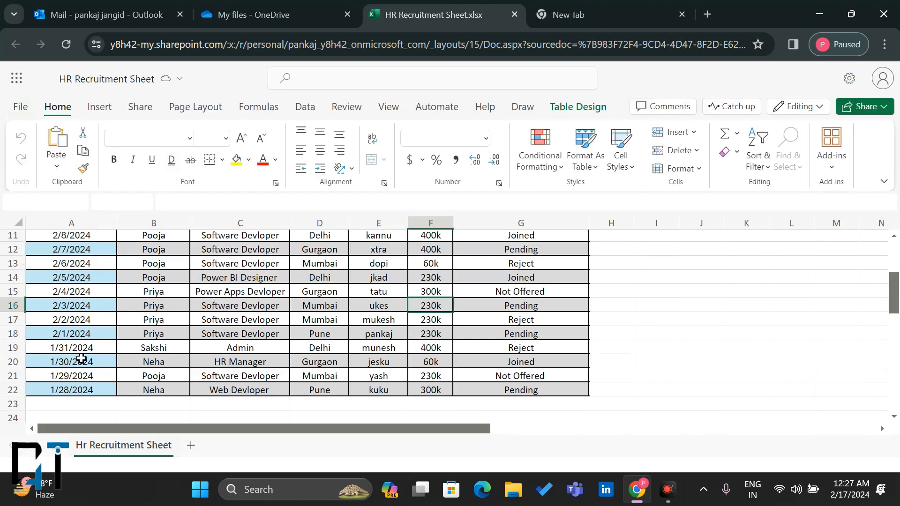
Check the table name in the reopened workbook and return to the OneDrive file list
left_click(103, 332)
left_click(570, 110)
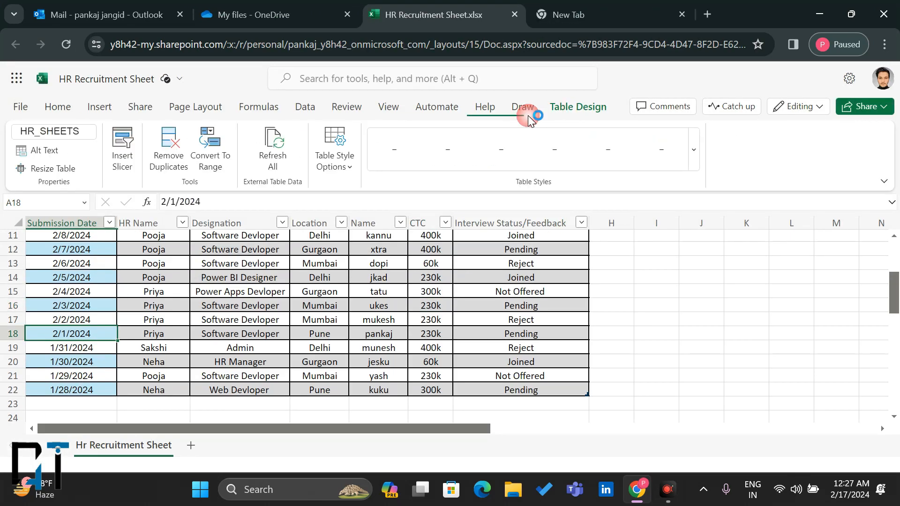
left_click(331, 2)
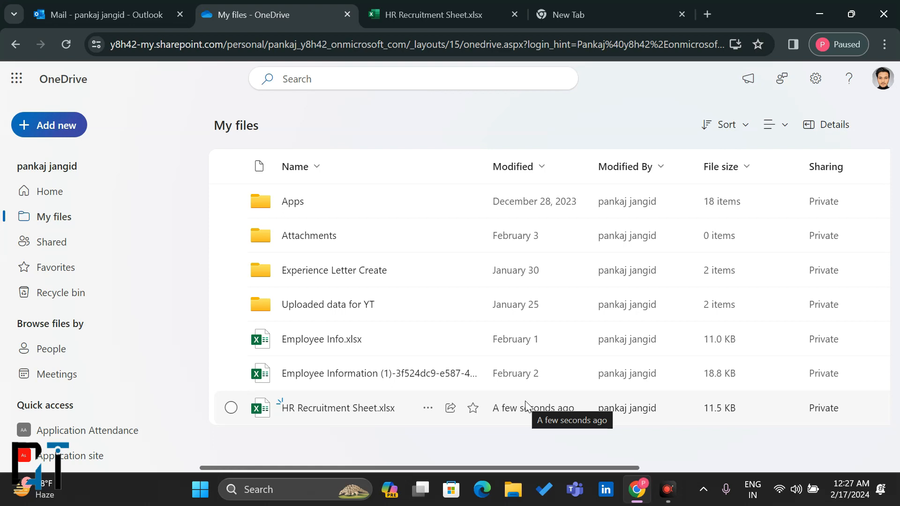
Launch Power BI Desktop, dismiss its start screen, and begin importing data from a Web source
left_click(197, 493)
type("power")
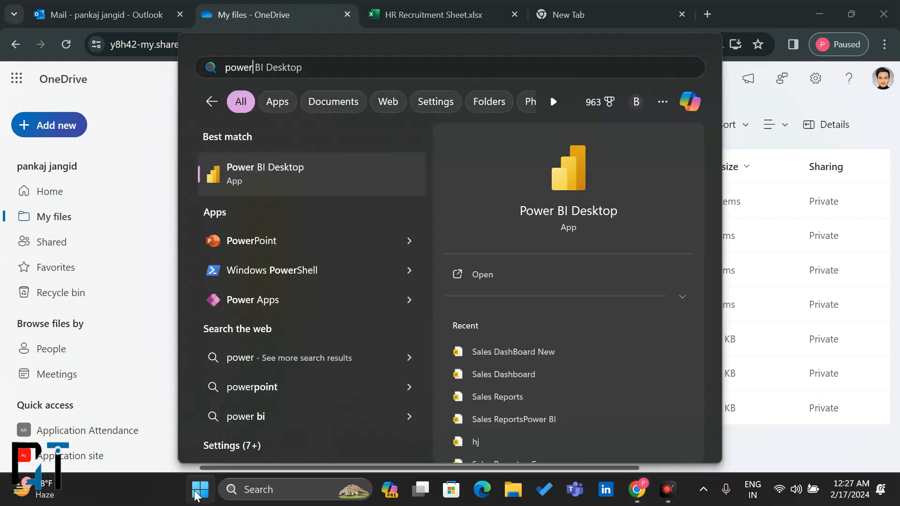
key("Escape")
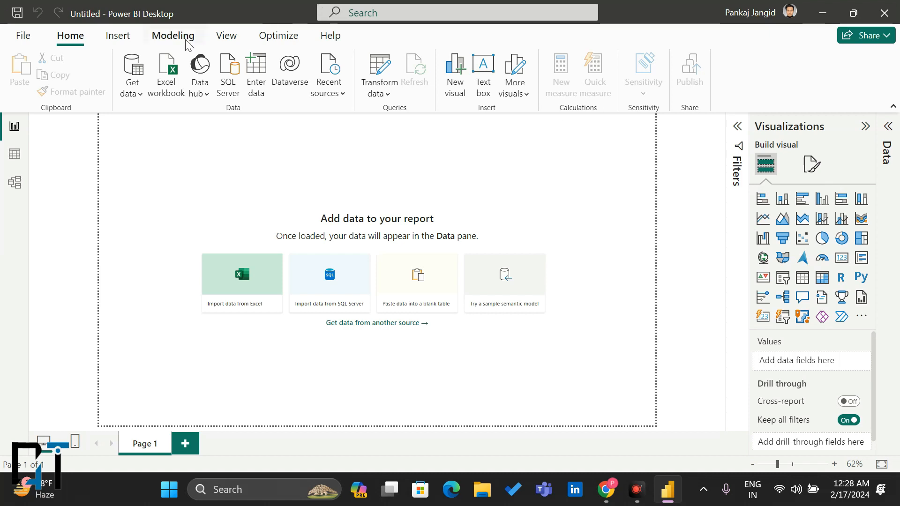
left_click(136, 100)
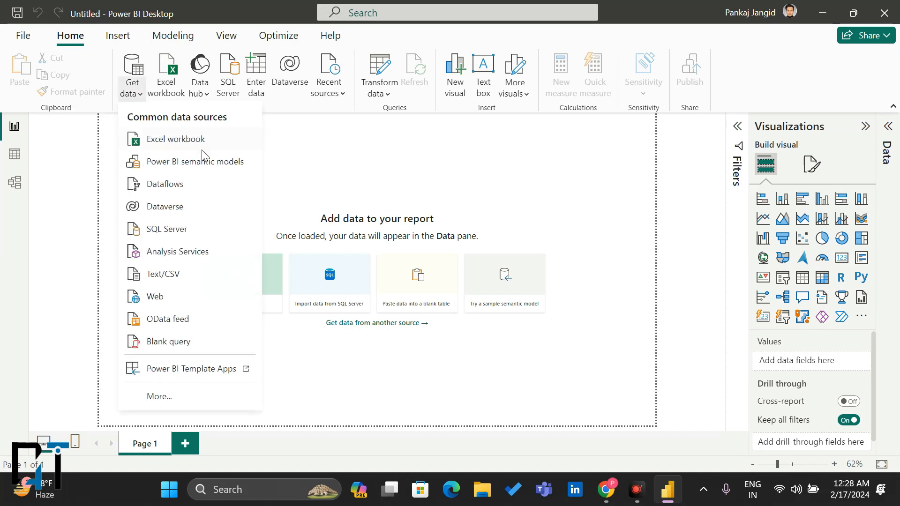
left_click(151, 297)
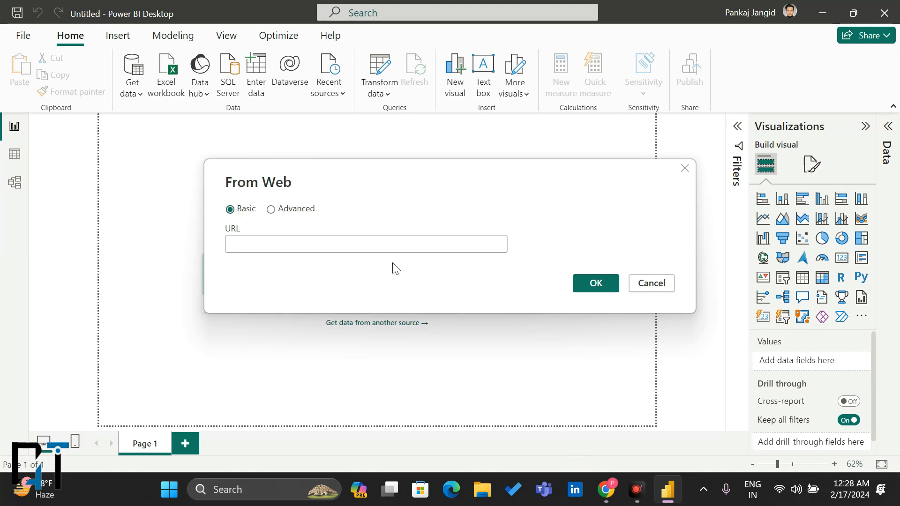
Switch to OneDrive in Chrome, copy the path of HR Recruitment Sheet.xlsx from its file details, and close the details
left_click(608, 496)
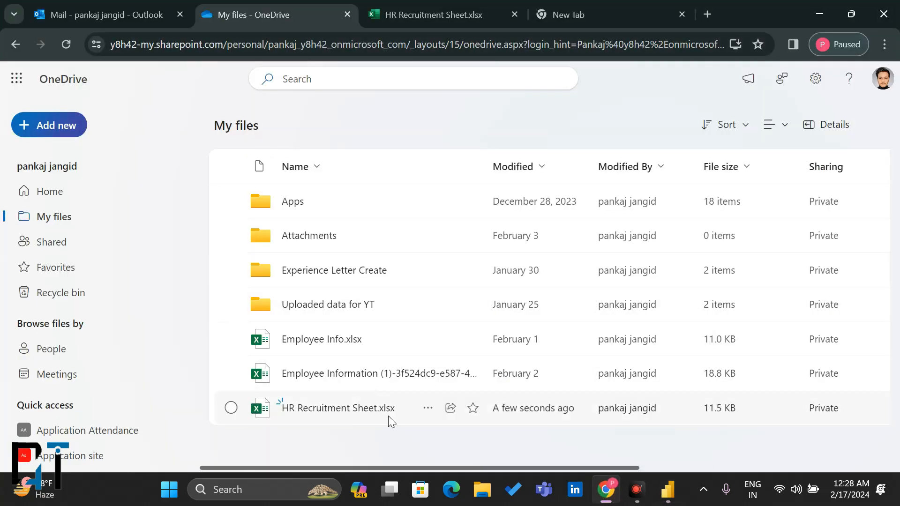
mouse_move(427, 417)
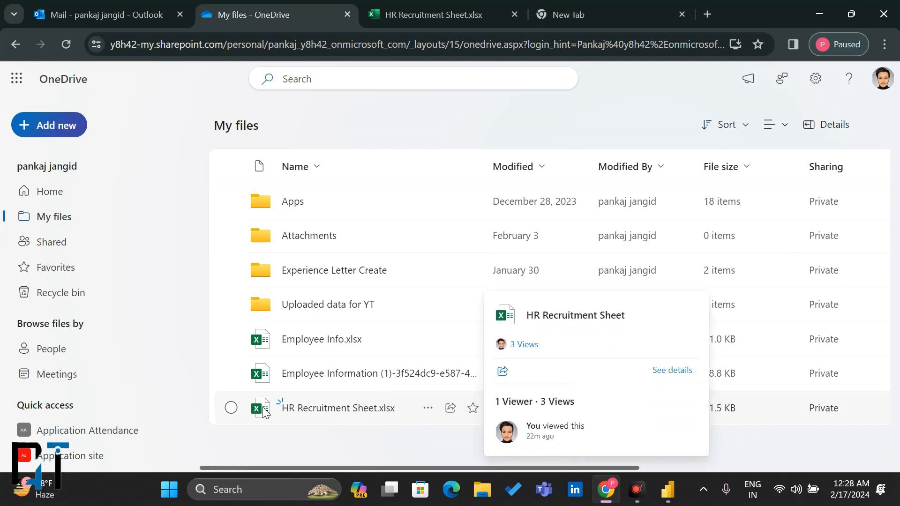
left_click(231, 407)
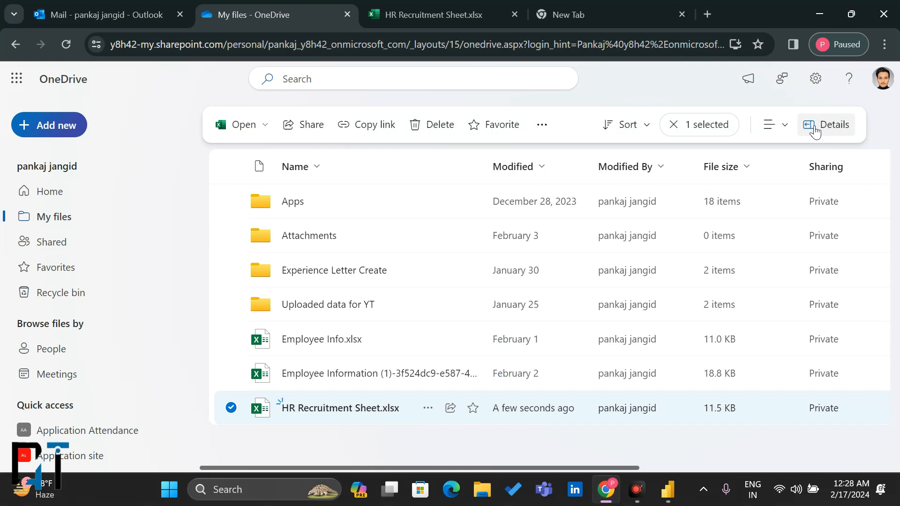
left_click(815, 131)
scroll(775, 298, "down", 5)
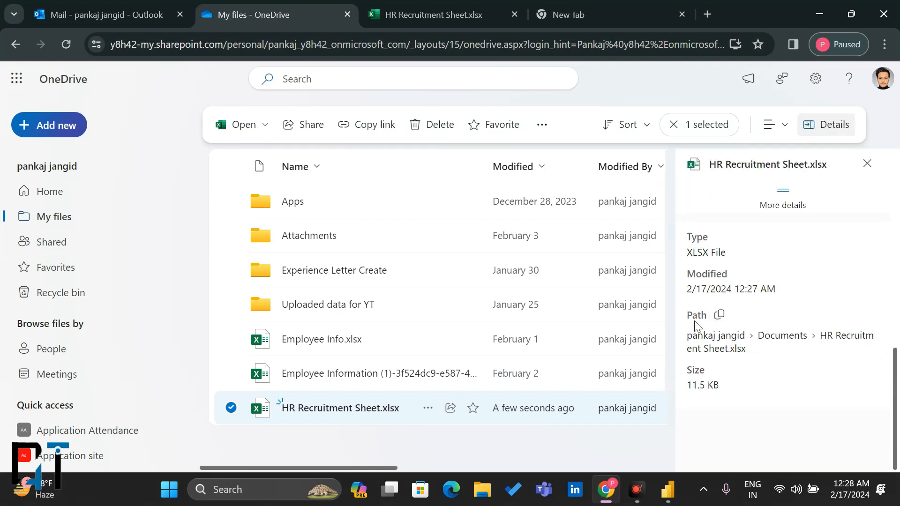
left_click(719, 316)
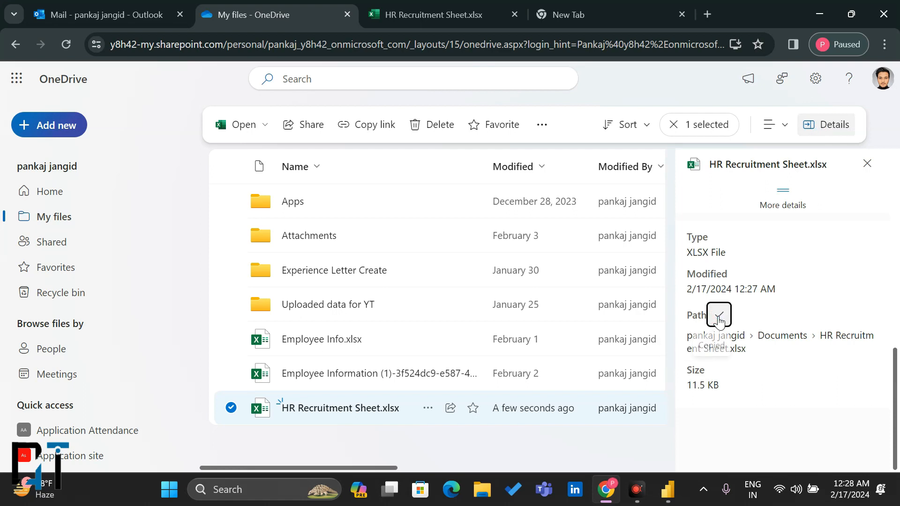
left_click(428, 409)
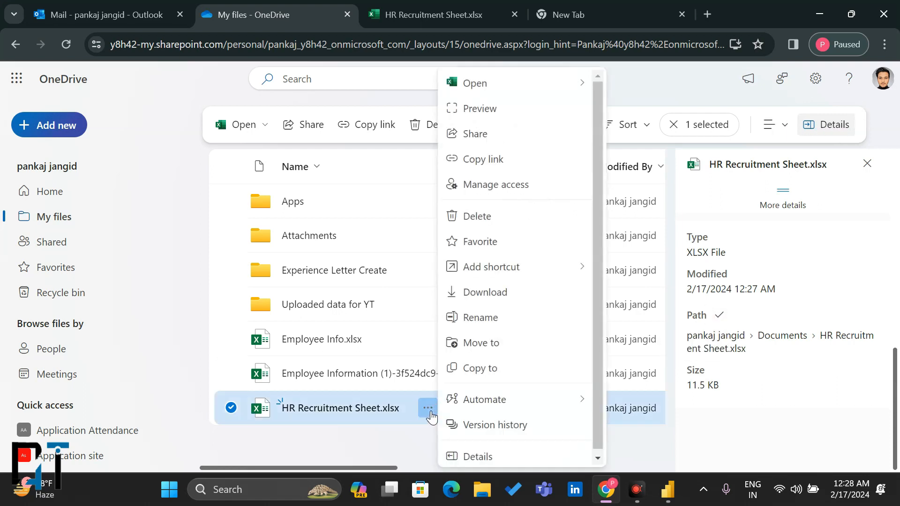
left_click(459, 455)
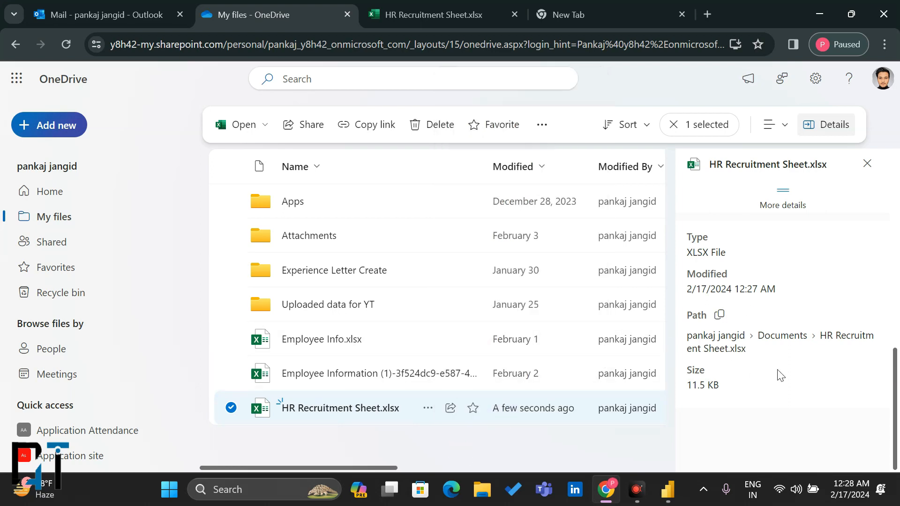
left_click(865, 164)
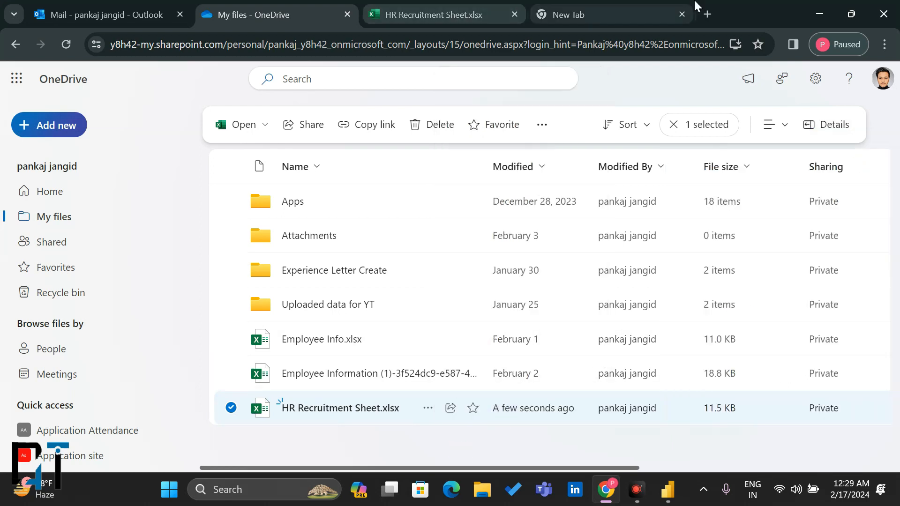
Switch back to Power BI Desktop, submit the copied file path as the web source URL, and try connecting with anonymous access
left_click(826, 12)
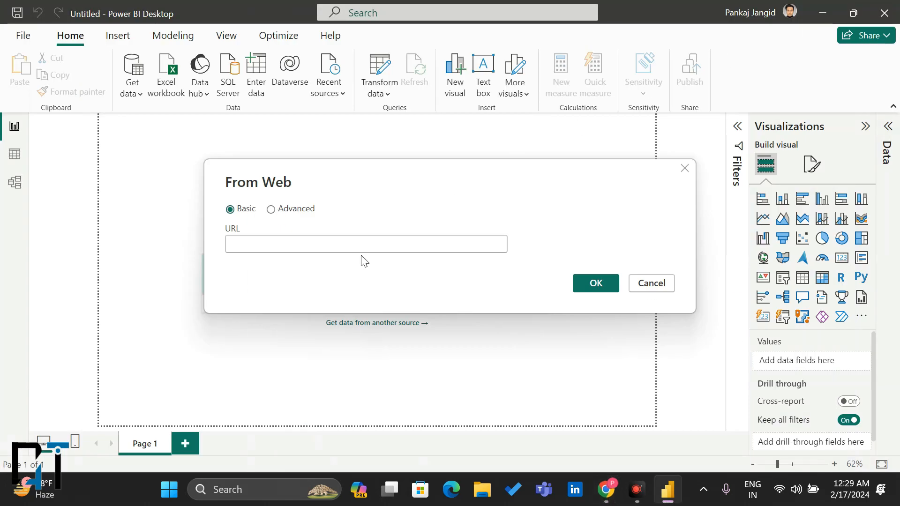
left_click(311, 243)
key("ctrl+v")
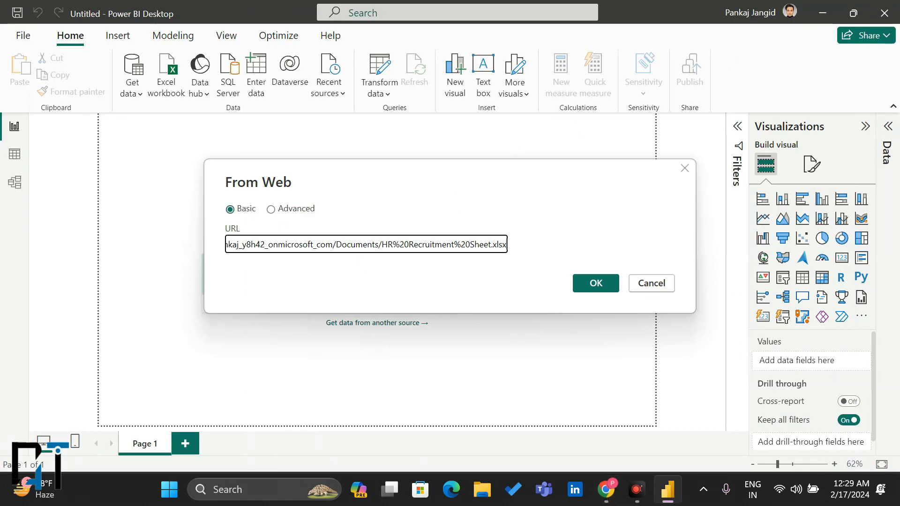
left_click(596, 286)
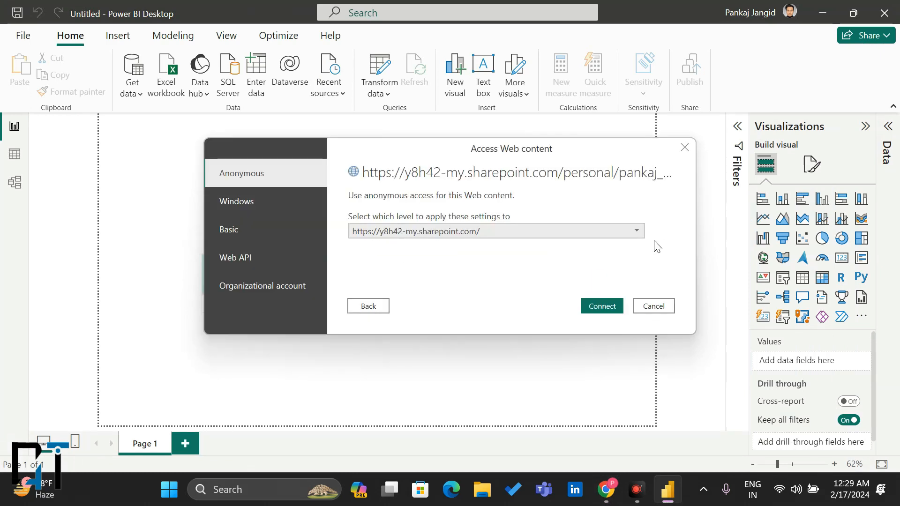
left_click(599, 306)
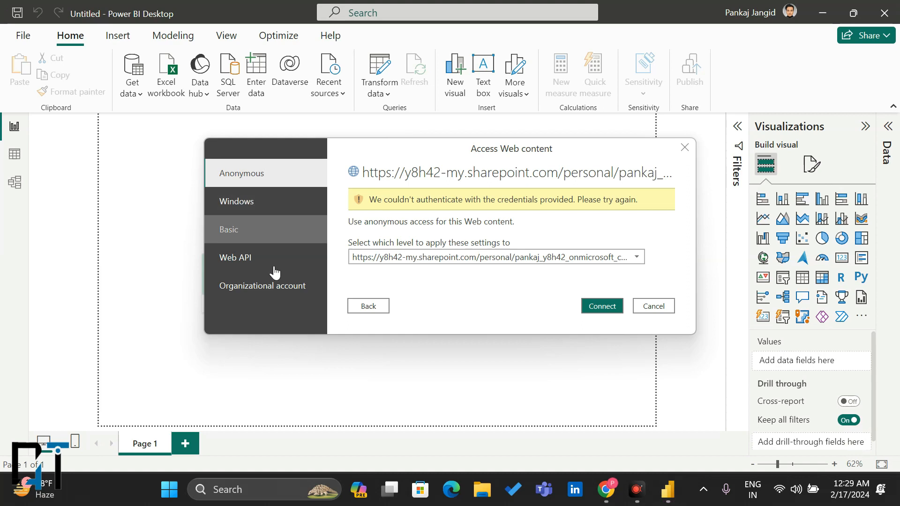
Sign in to the web source with an organizational account, entering the account e-mail and password
left_click(234, 291)
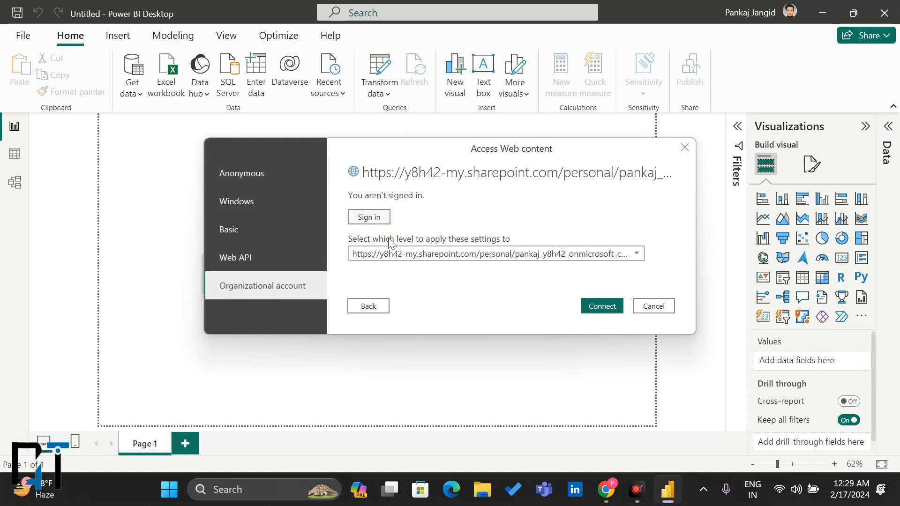
left_click(369, 218)
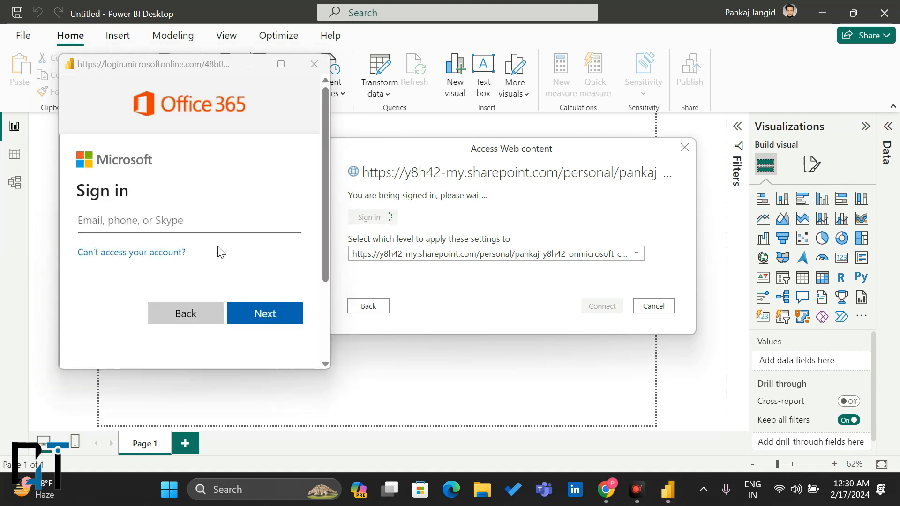
key("ctrl+v")
left_click(274, 328)
type("•")
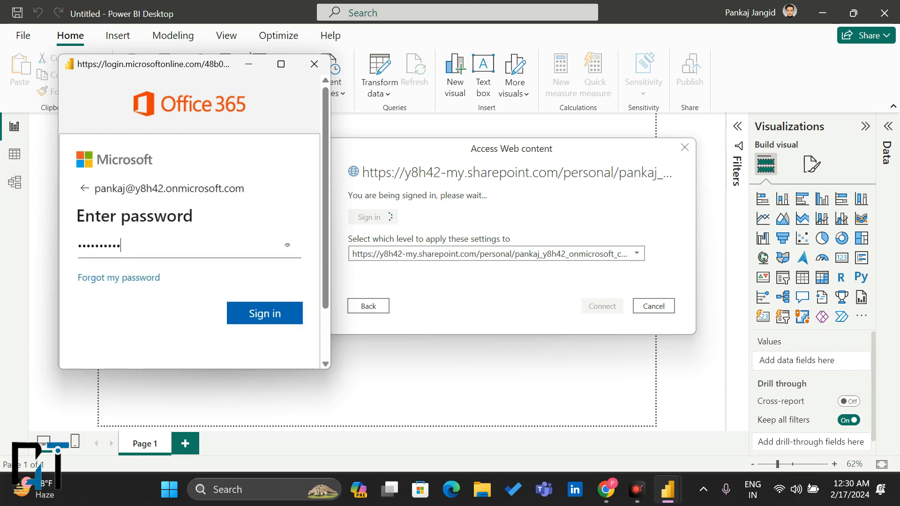
key("Return")
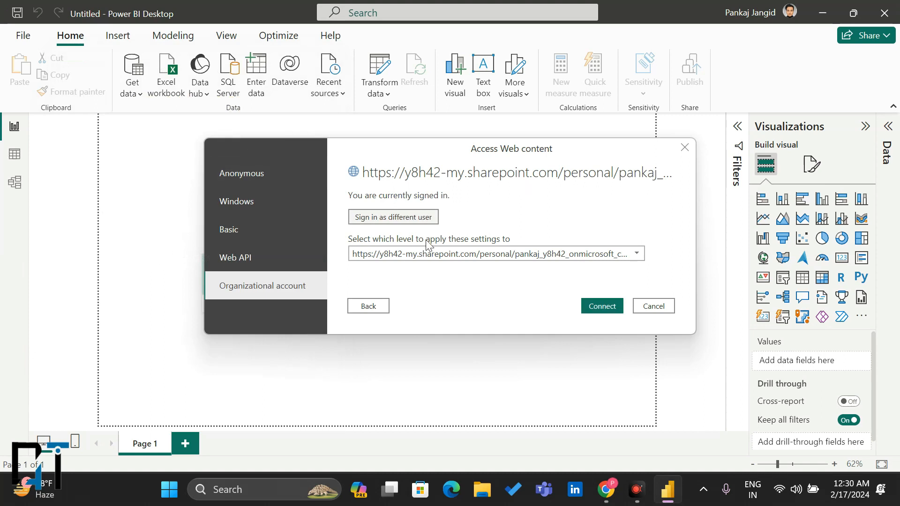
Choose the URL level for the organizational account settings, connect to the web source, and select the HR_SHEETS table for preview
left_click(634, 254)
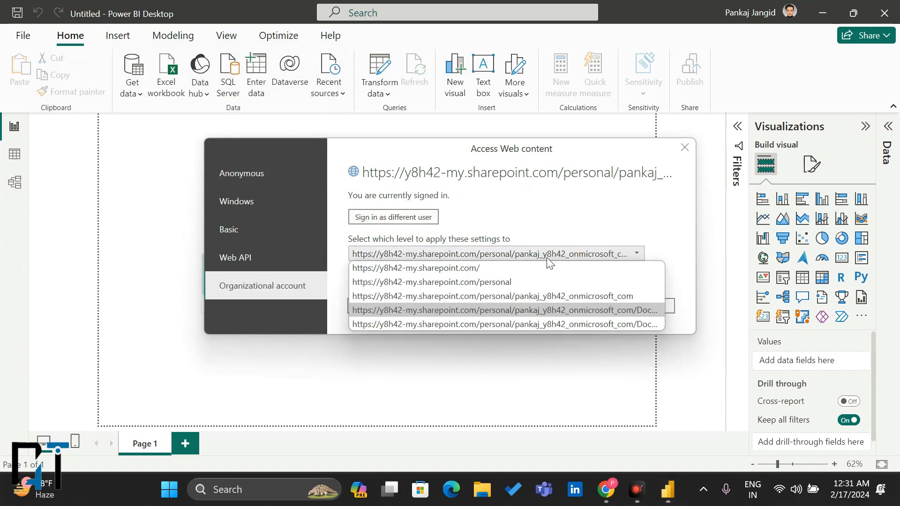
left_click(522, 269)
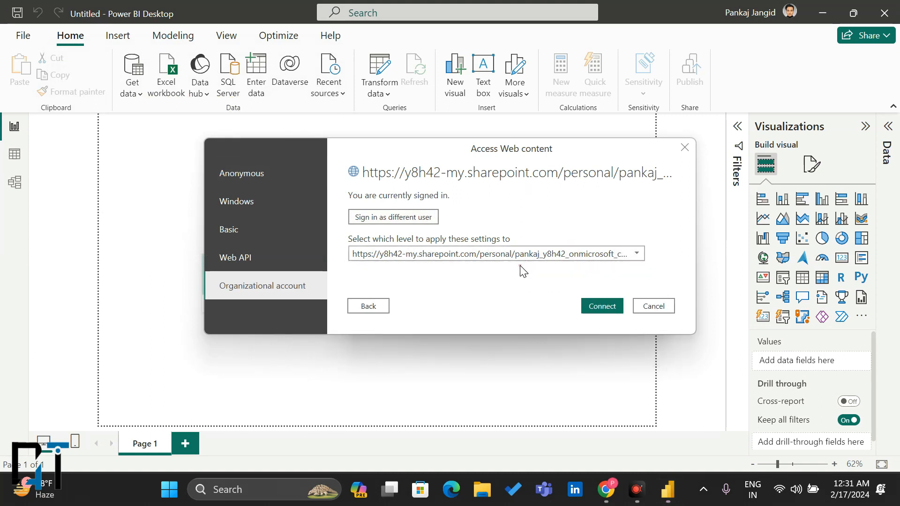
left_click(602, 311)
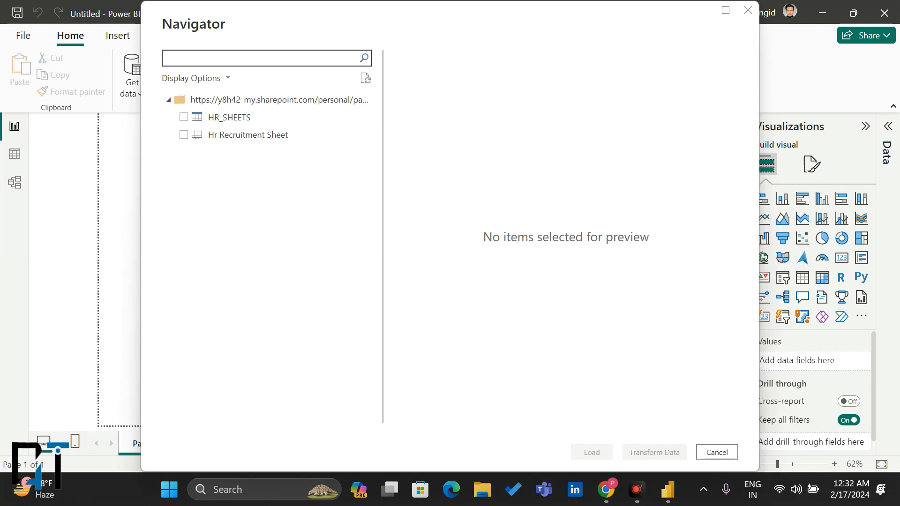
left_click(182, 118)
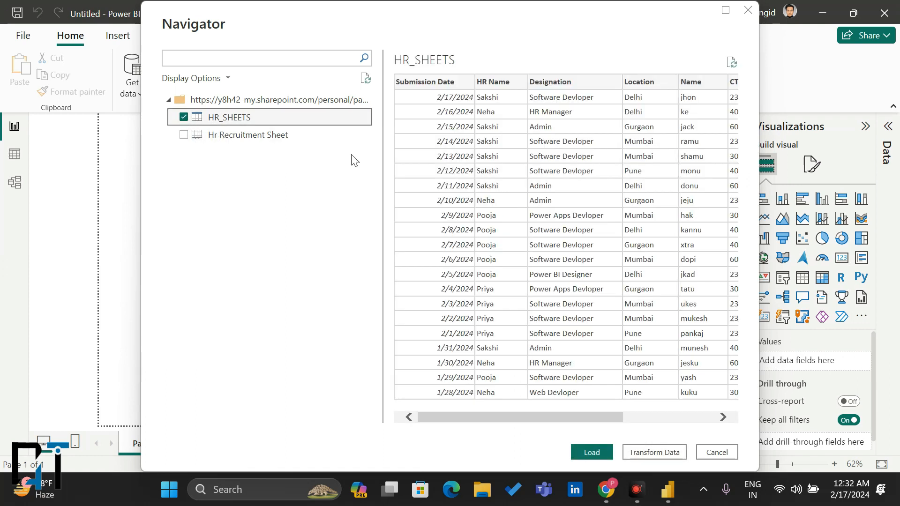
scroll(488, 218, "right", 3)
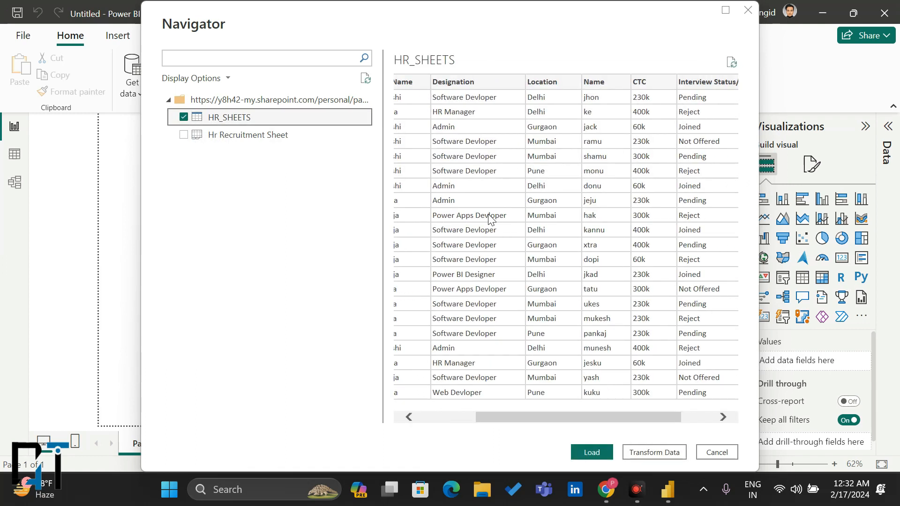
Switch to the HR Recruitment Sheet workbook in Chrome and examine its table from the header row for comparison
left_click(606, 489)
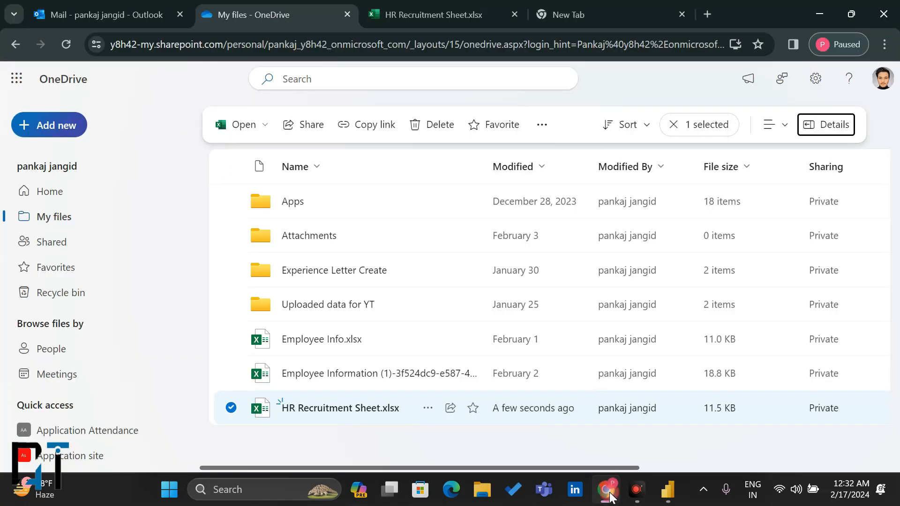
left_click(485, 6)
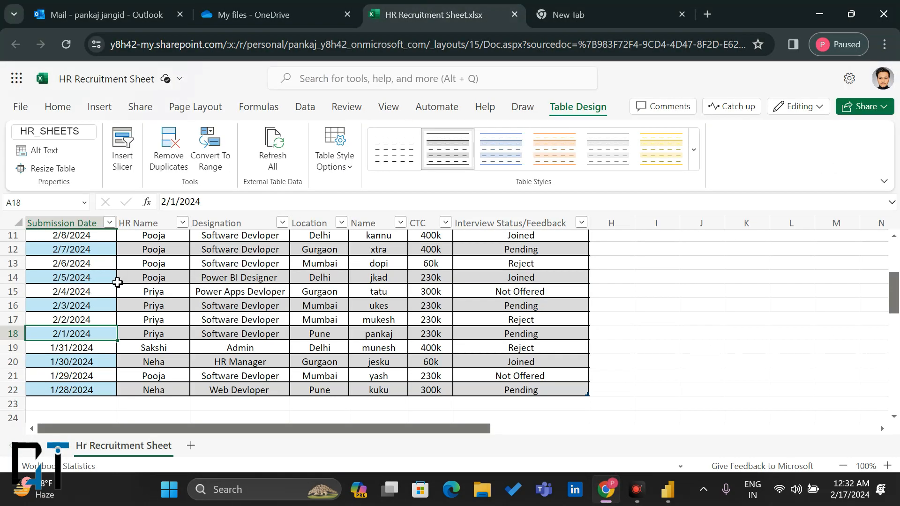
scroll(118, 281, "up", 4)
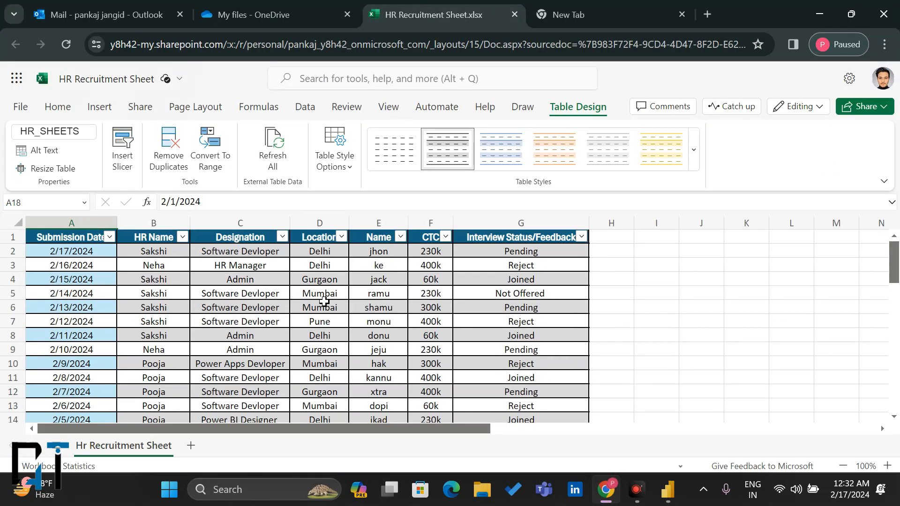
Switch back to Power BI Desktop, load the HR_SHEETS table into the report, and expand its field list
key("alt+Tab")
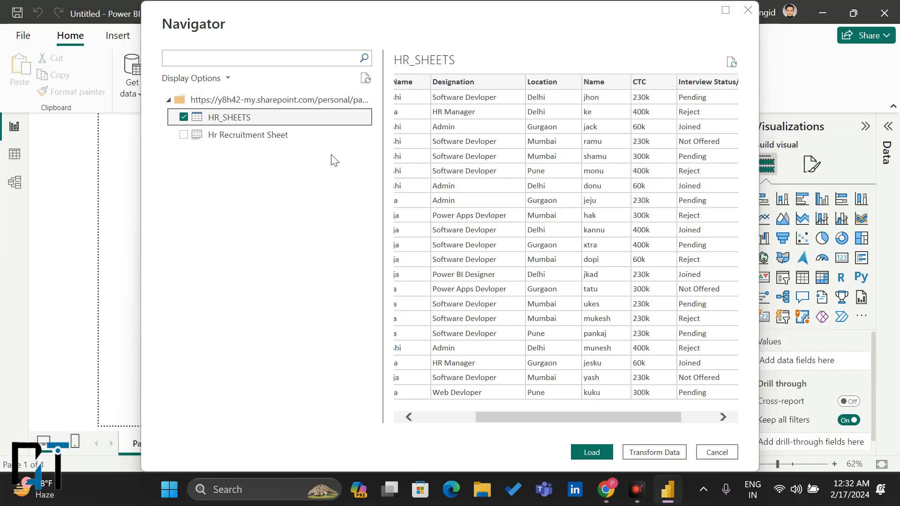
left_click(592, 453)
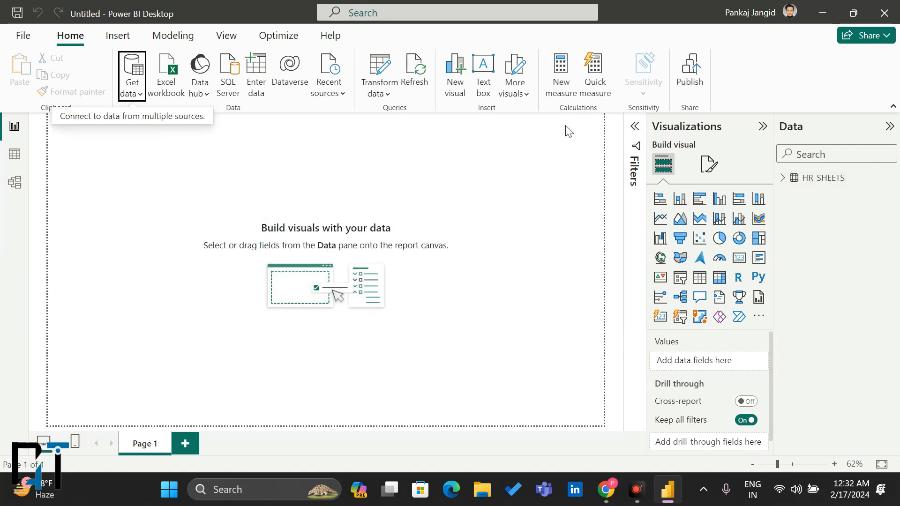
left_click(782, 177)
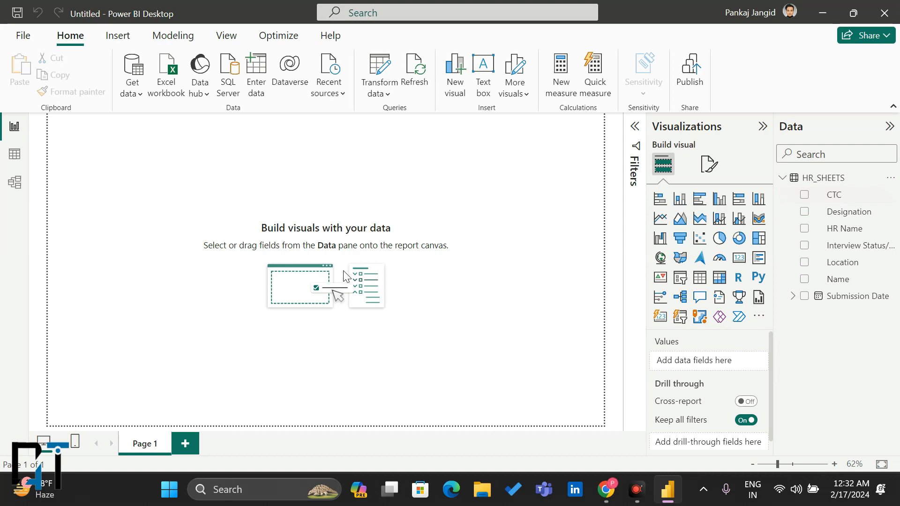
Rename the report page Page 1 as HR Sheet
double_click(143, 452)
type("HR Sheet")
left_click(267, 456)
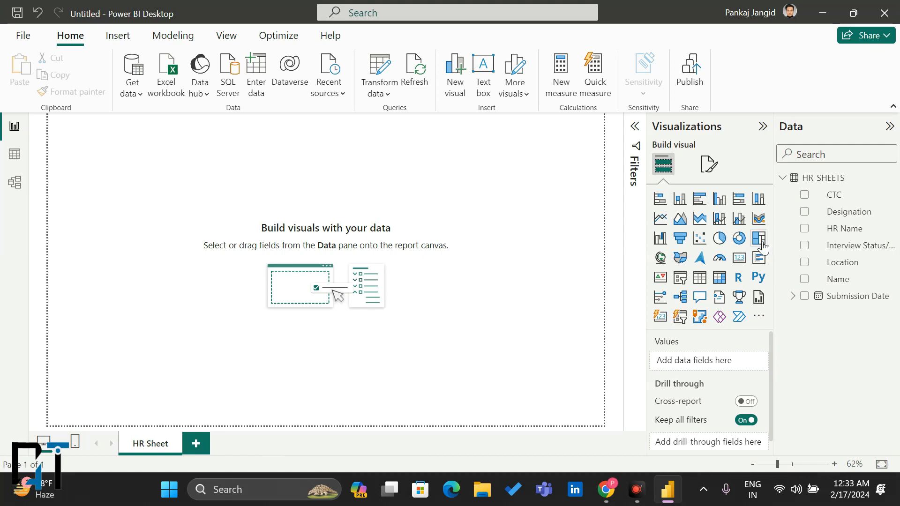
Add a card visual near the upper-right corner of the report page and shrink it to a small square
left_click(741, 259)
left_click_drag(107, 143, 474, 108)
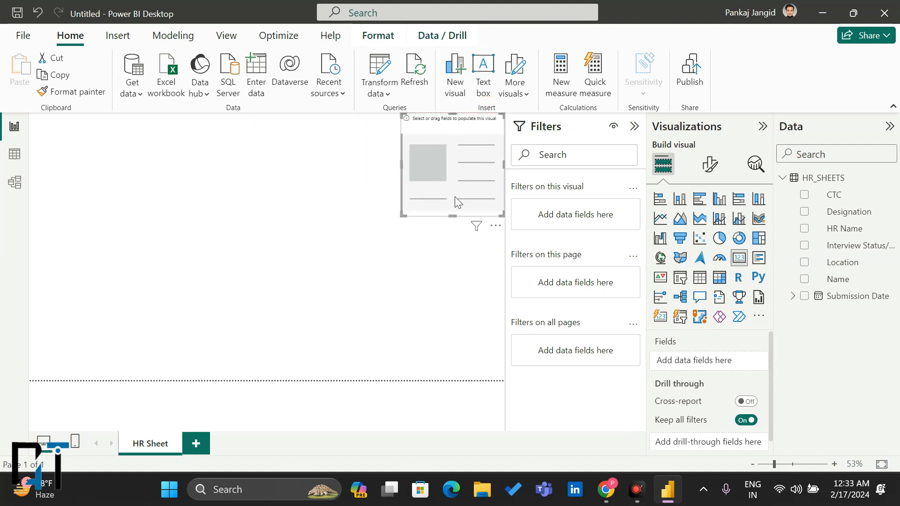
left_click_drag(402, 213, 454, 166)
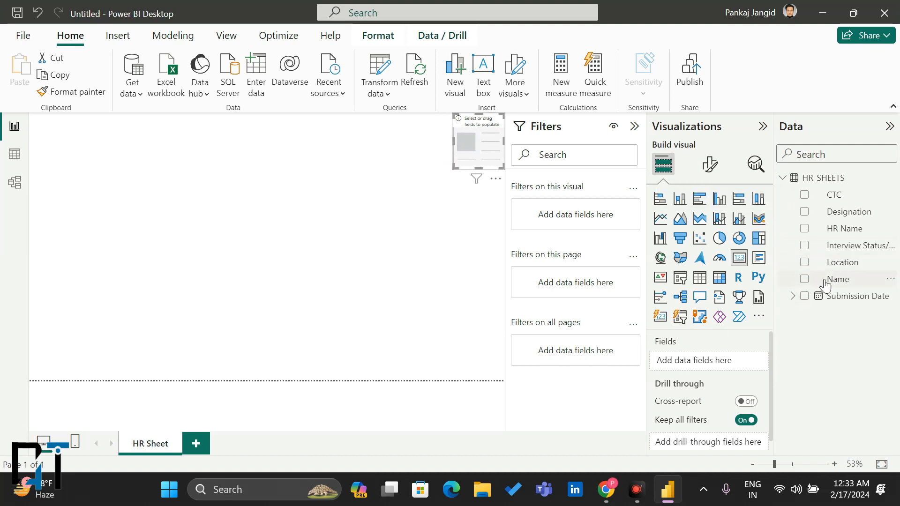
Add the Name field to the card and summarize it by Count
left_click_drag(837, 282, 710, 373)
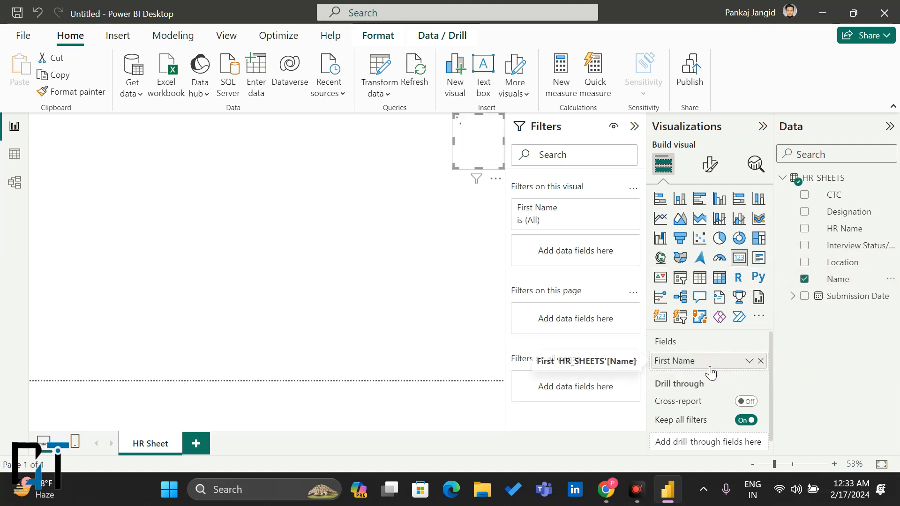
left_click(749, 361)
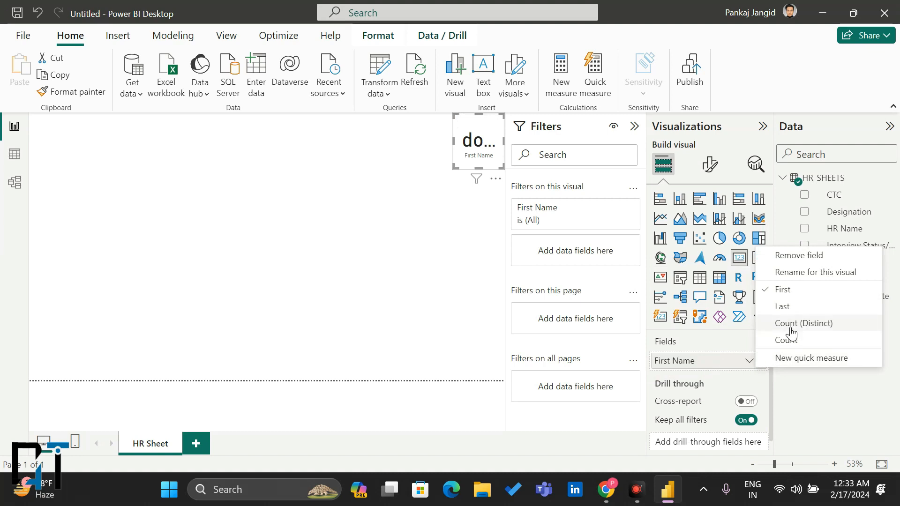
left_click(789, 340)
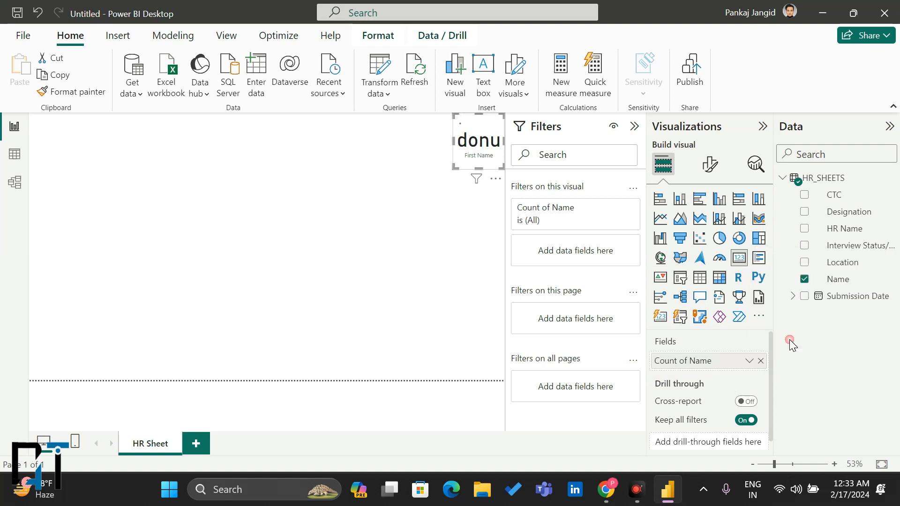
Rename the card's count field for this visual as Total Resumes
left_click(748, 360)
left_click(807, 258)
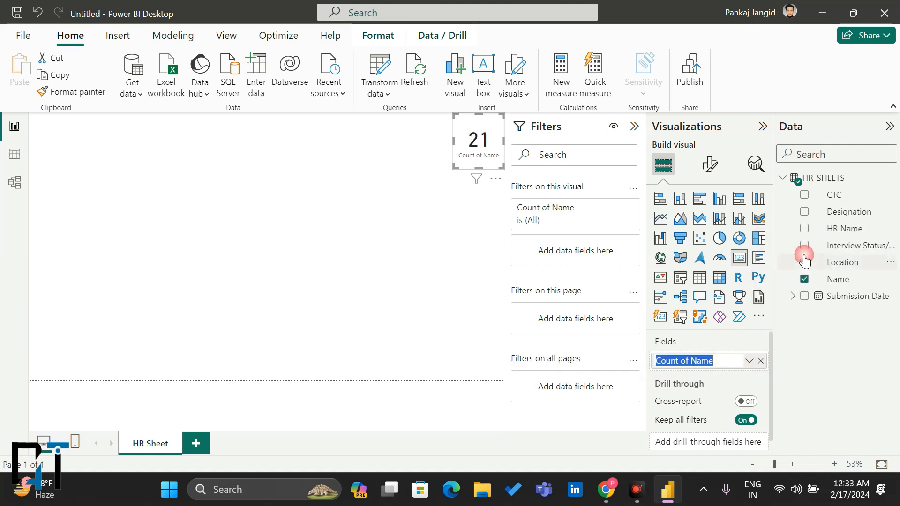
type("TO")
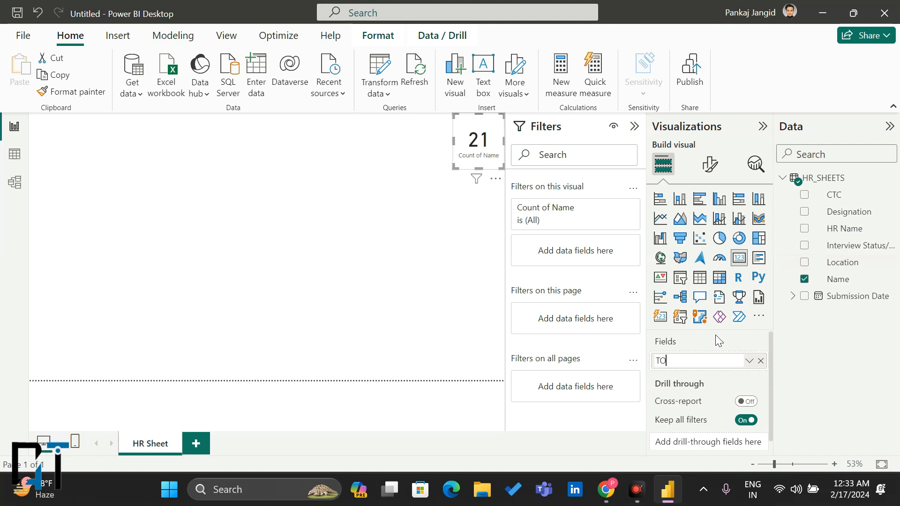
type("TAL")
key("BackSpace")
key("BackSpace")
key("BackSpace")
key("BackSpace")
type("otal Res")
key("Return")
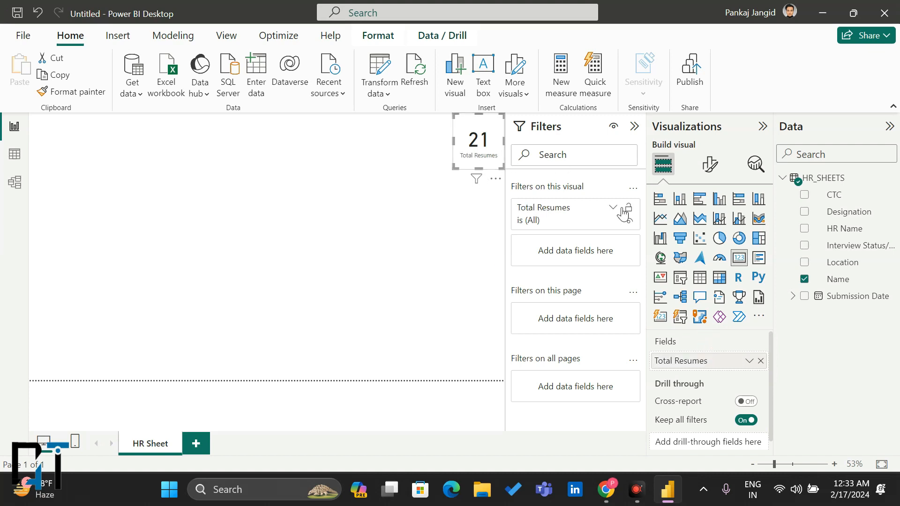
Set the Total Resumes card's background effect to the dark blue color
left_click(708, 164)
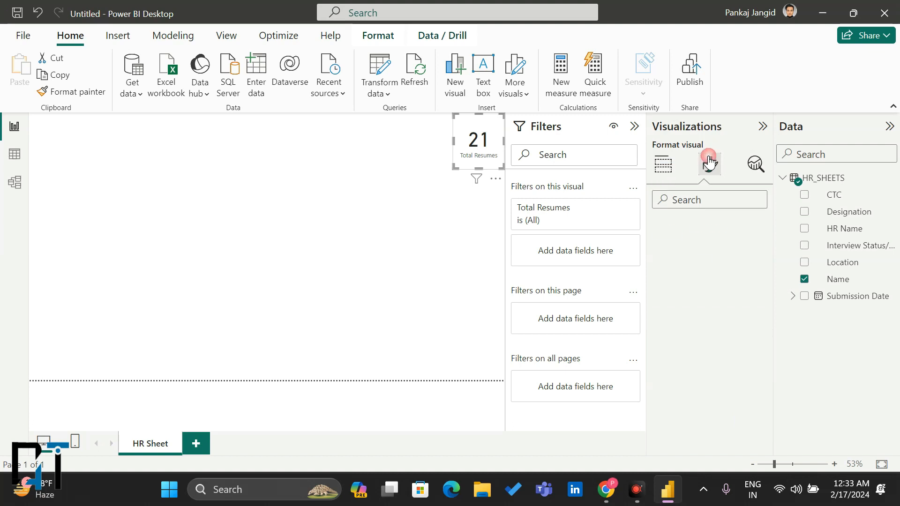
left_click(670, 262)
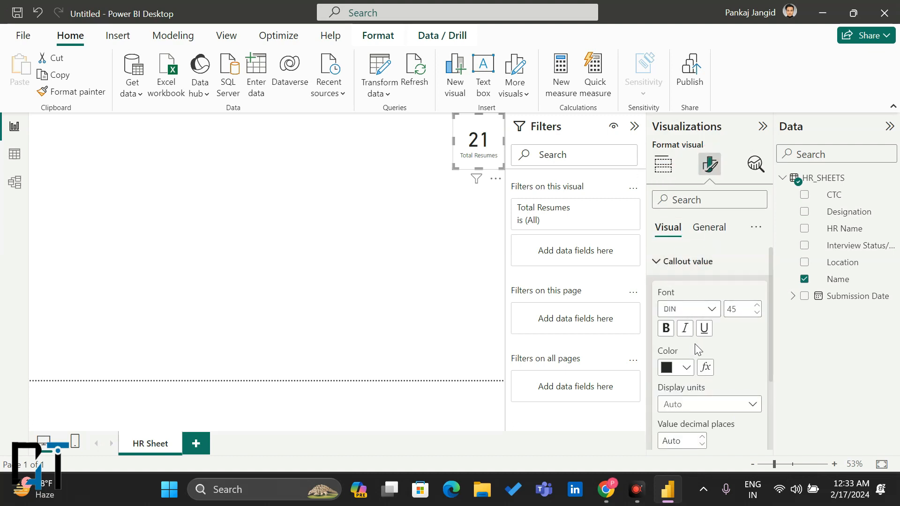
scroll(694, 344, "down", 3)
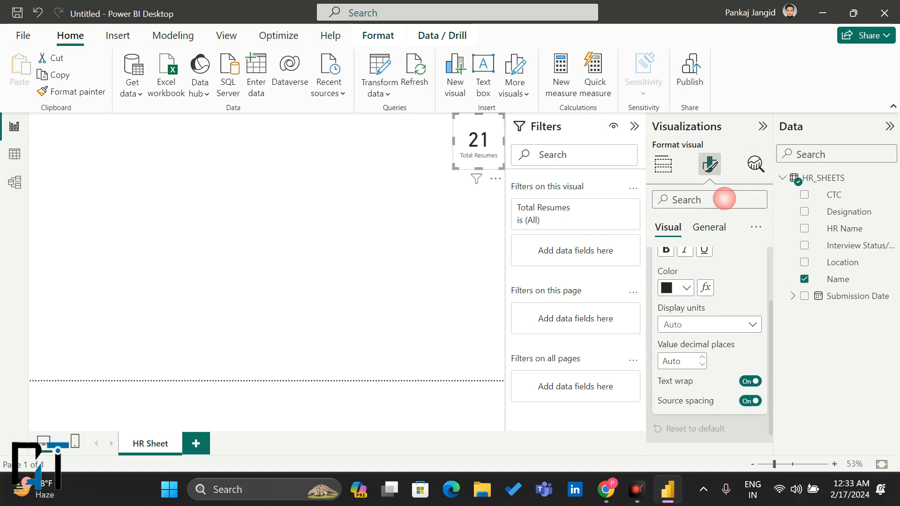
left_click(706, 227)
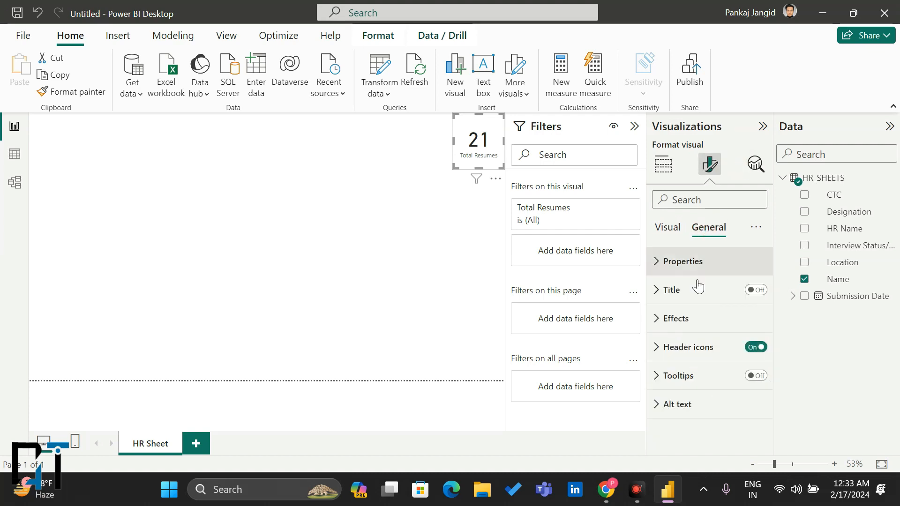
left_click(656, 318)
left_click(687, 300)
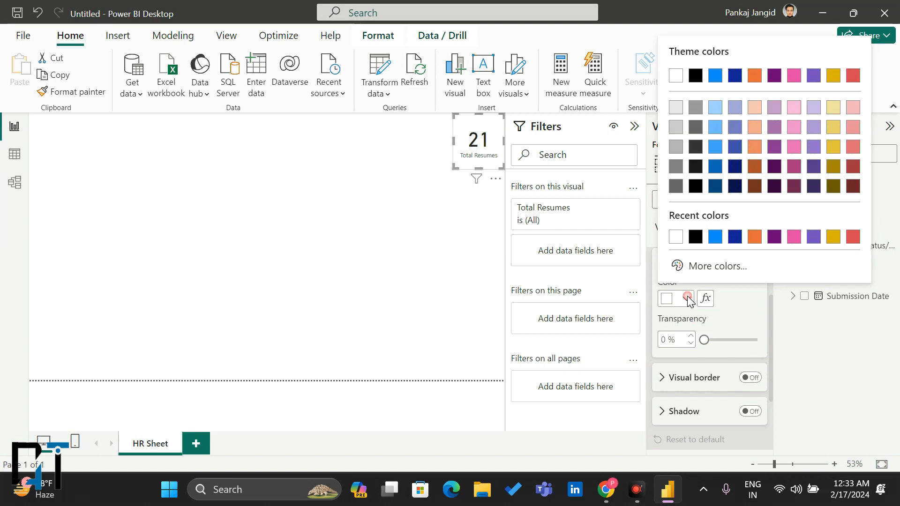
left_click(734, 237)
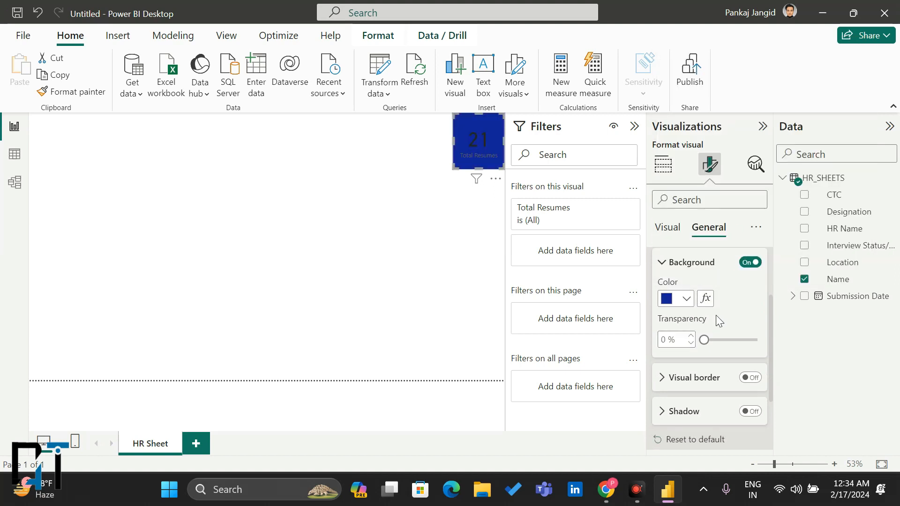
Turn on the card's visual border with 8 px rounded corners and collapse the effects settings
scroll(715, 315, "down", 1)
left_click(751, 356)
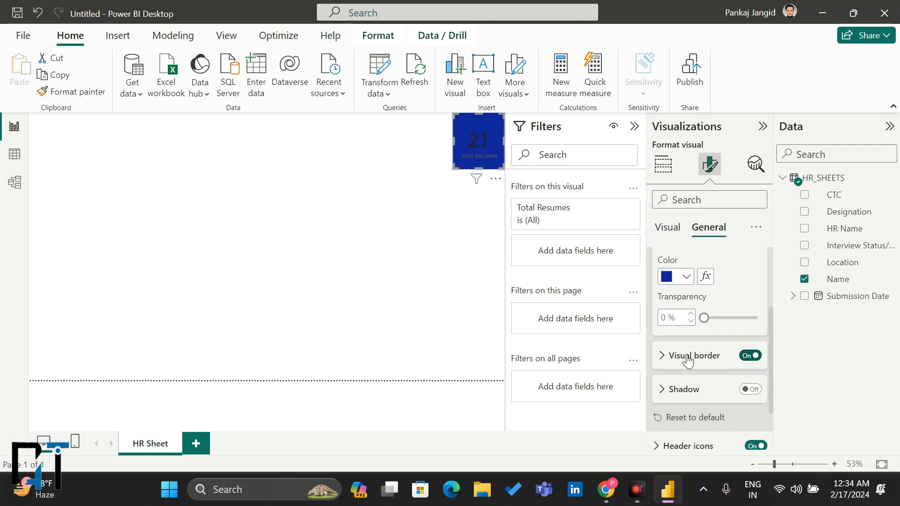
left_click(663, 357)
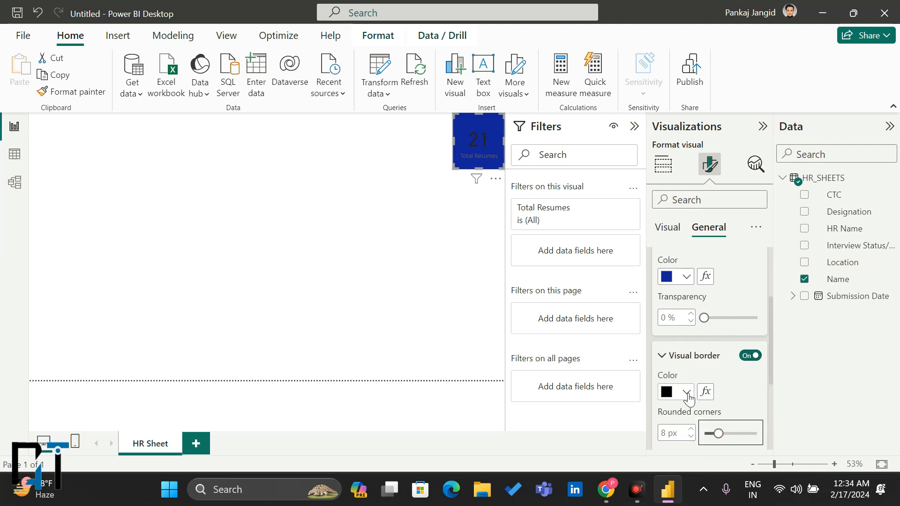
left_click(666, 356)
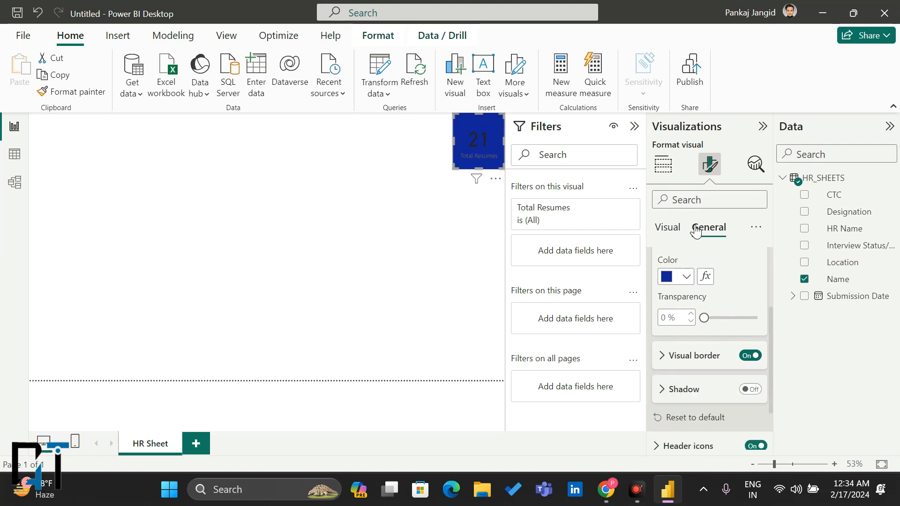
scroll(679, 257, "up", 2)
scroll(677, 257, "up", 1)
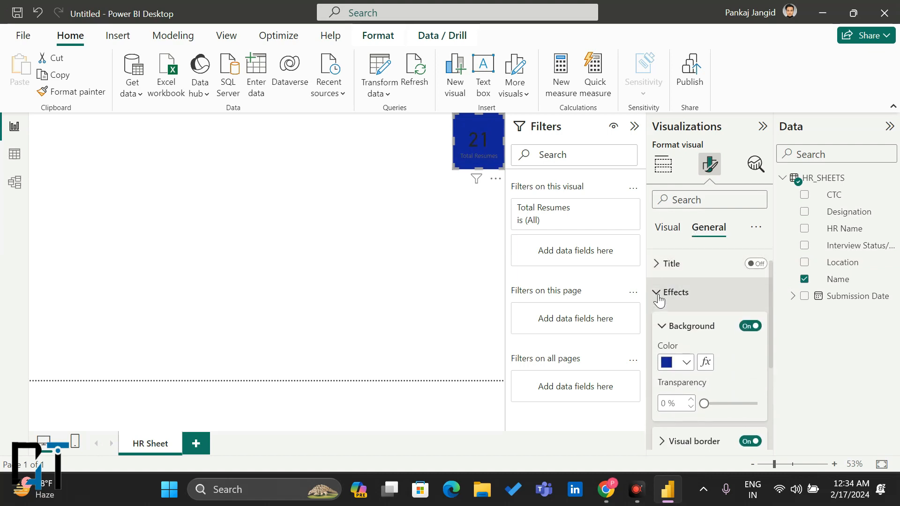
left_click(662, 294)
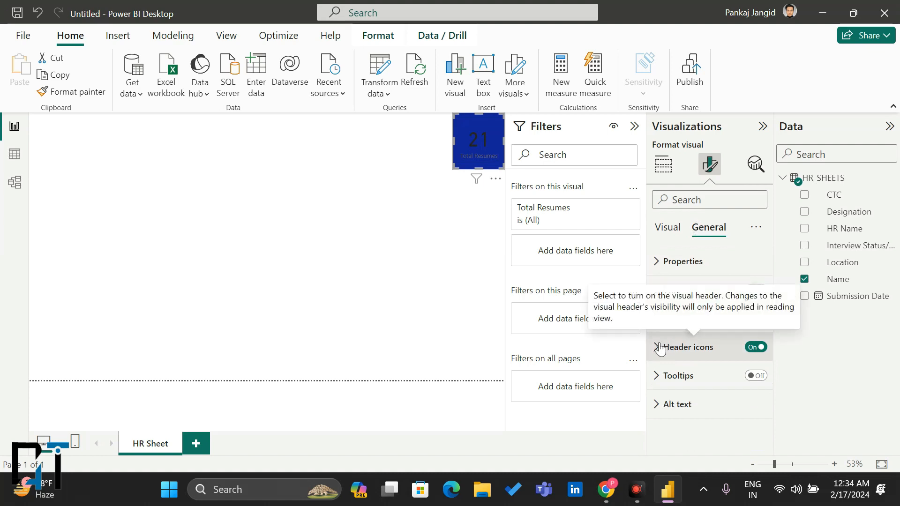
Set the font color of the card's callout value to white
left_click(667, 228)
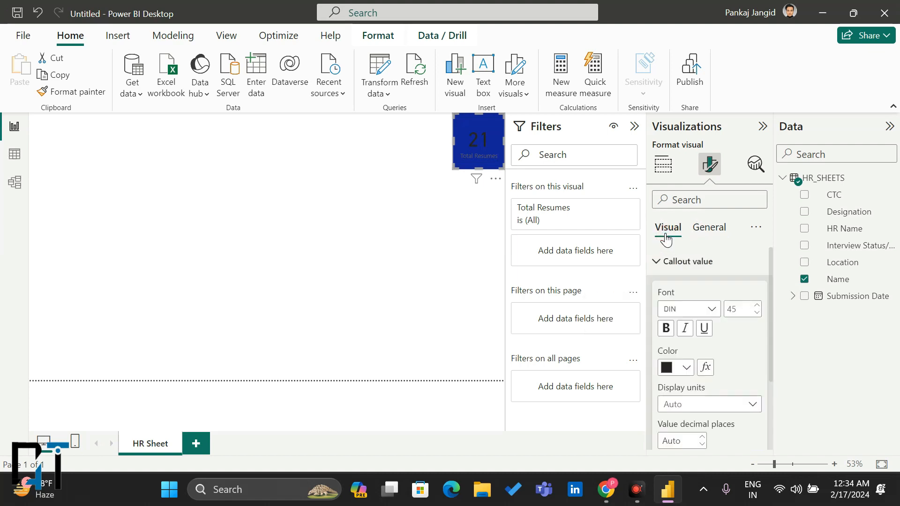
scroll(679, 375, "down", 1)
scroll(679, 375, "up", 1)
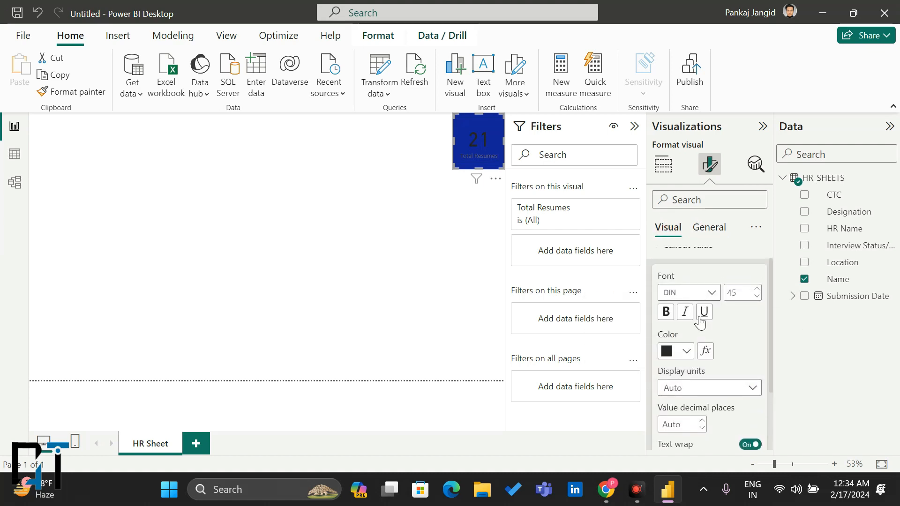
left_click(686, 351)
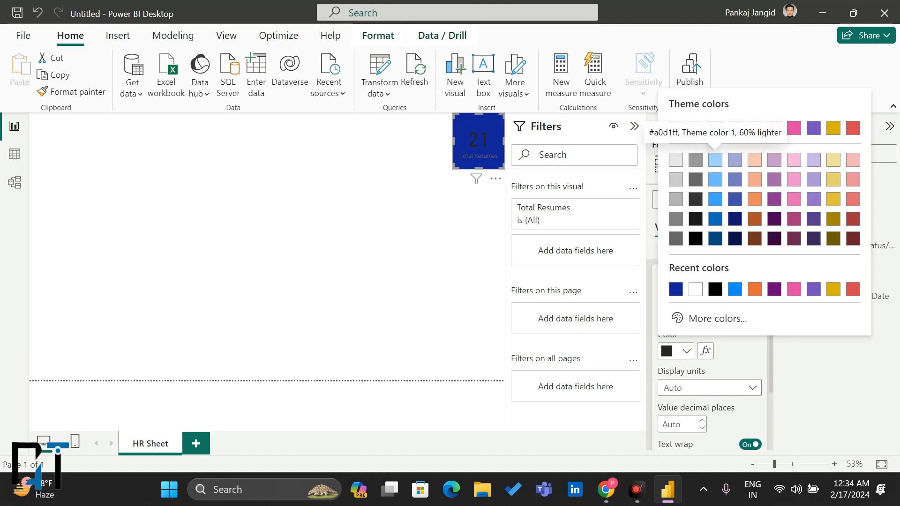
left_click(676, 129)
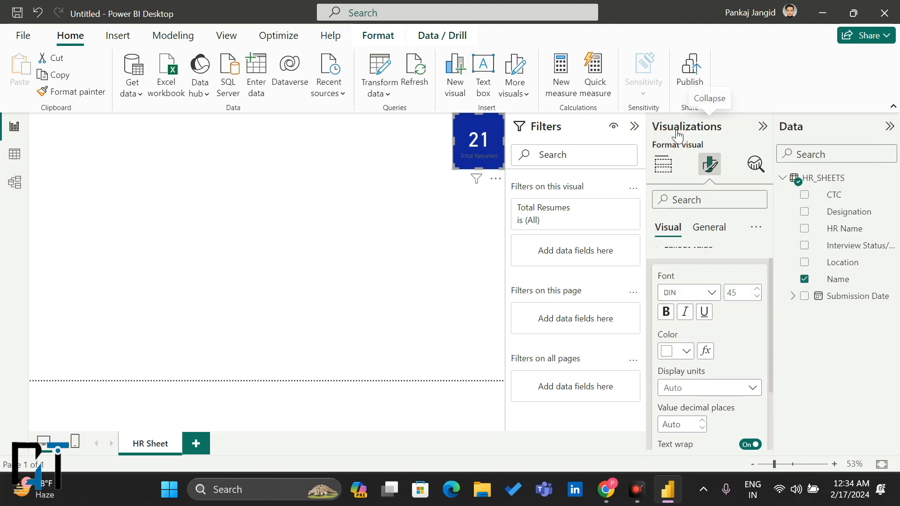
Set the font color of the Total Resumes card's category label to white
scroll(689, 321, "down", 1)
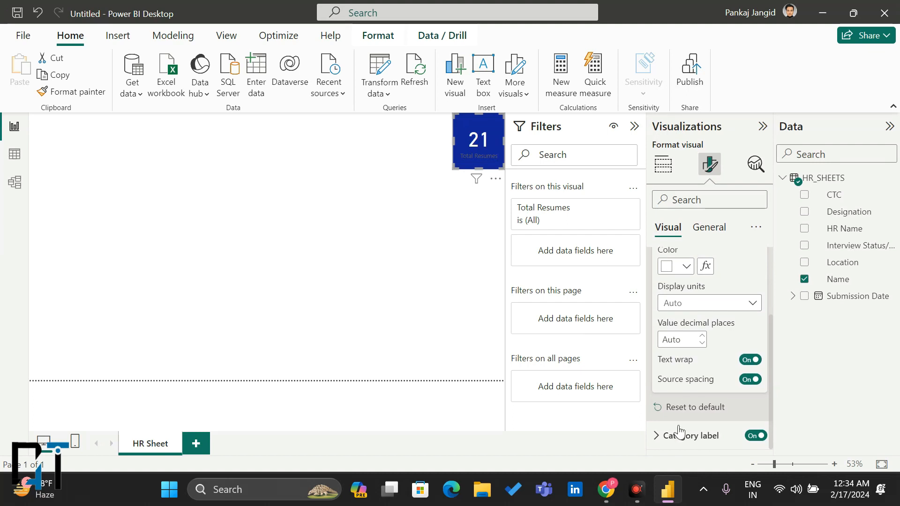
left_click(661, 436)
scroll(676, 366, "down", 5)
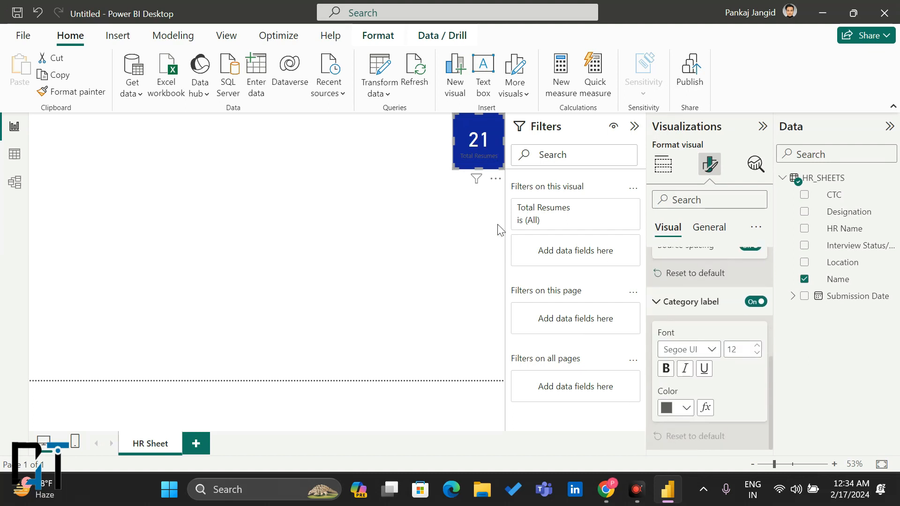
left_click(682, 407)
left_click(674, 346)
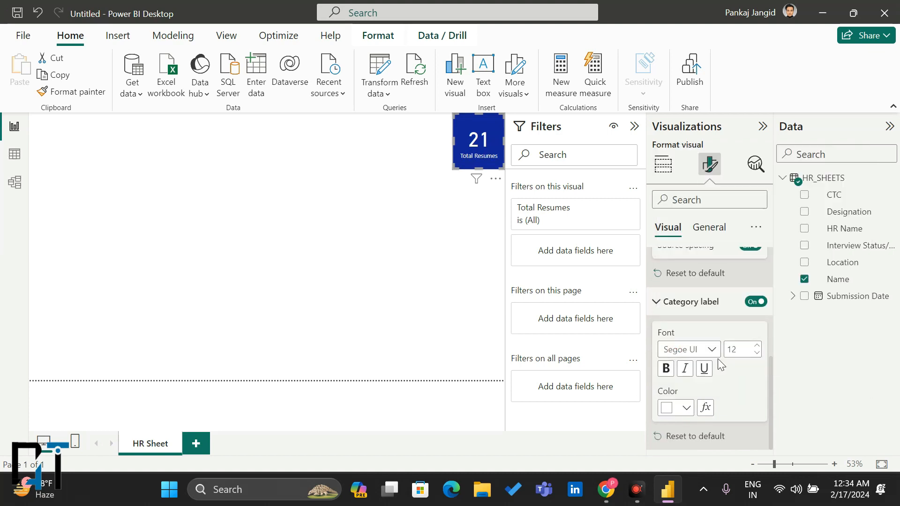
Duplicate the Total Resumes card twice and stack the three cards vertically along the page's left edge
left_click_drag(476, 151, 61, 197)
key("ctrl+c")
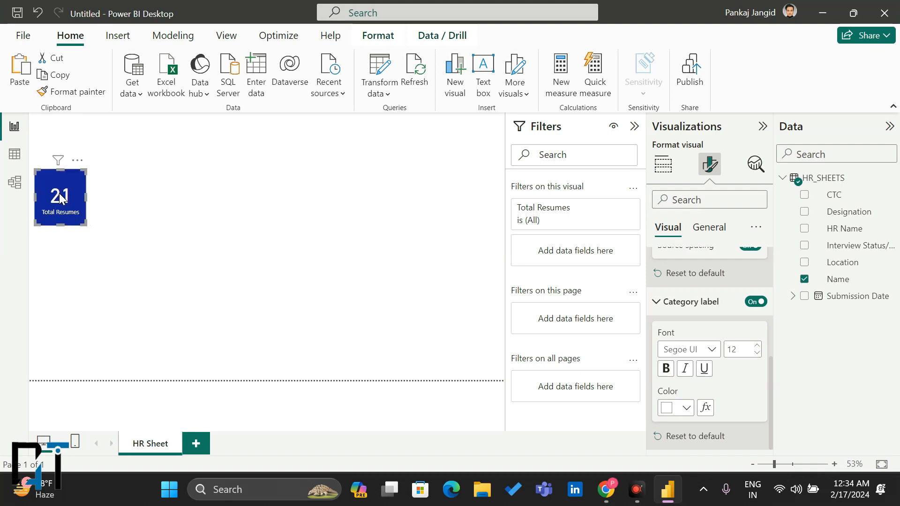
key("ctrl+v")
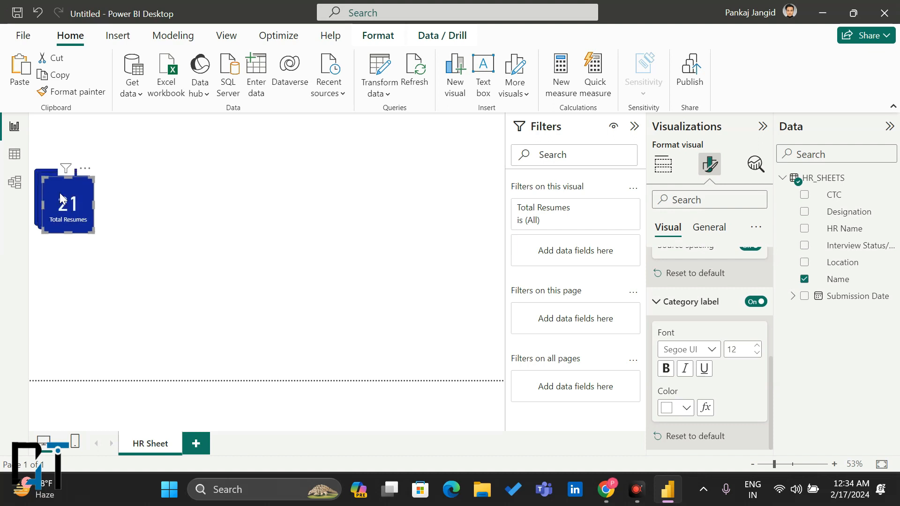
left_click_drag(59, 193, 62, 317)
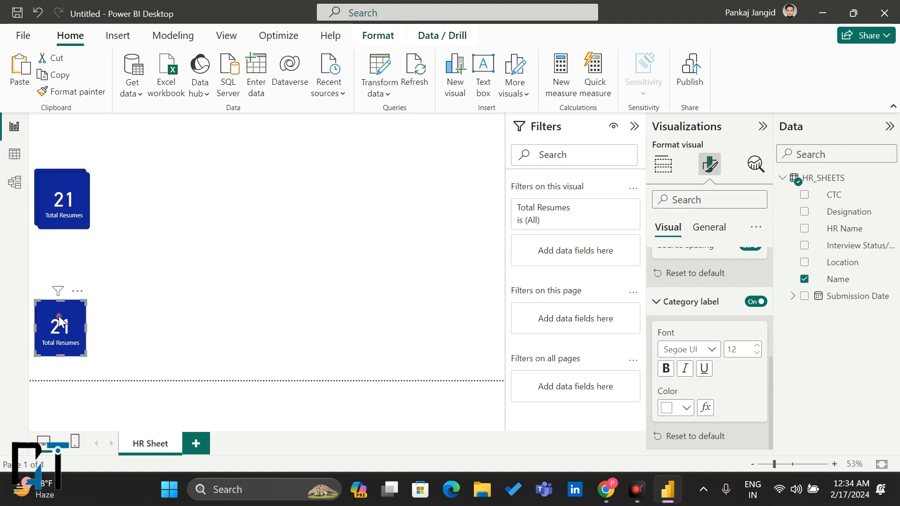
left_click_drag(61, 198, 60, 257)
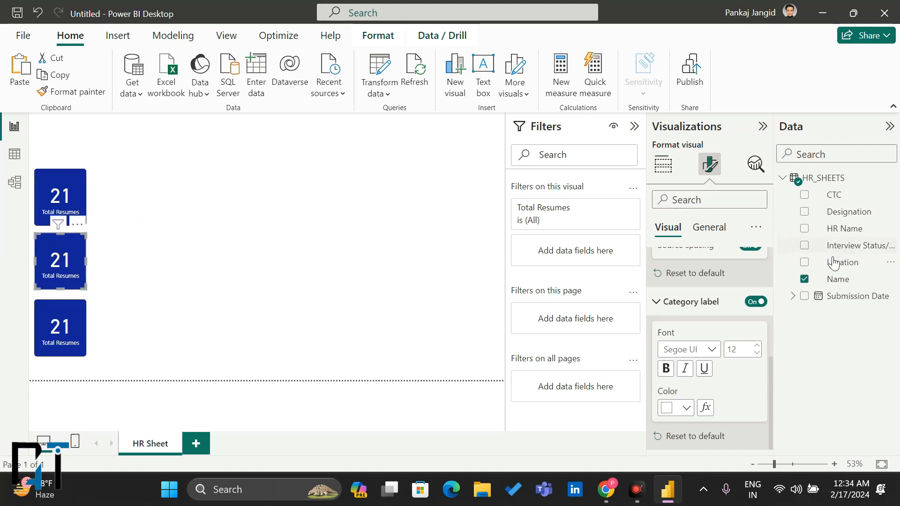
Replace the middle card's Total Resumes field with HR Name, summarized as Count (Distinct)
left_click(665, 164)
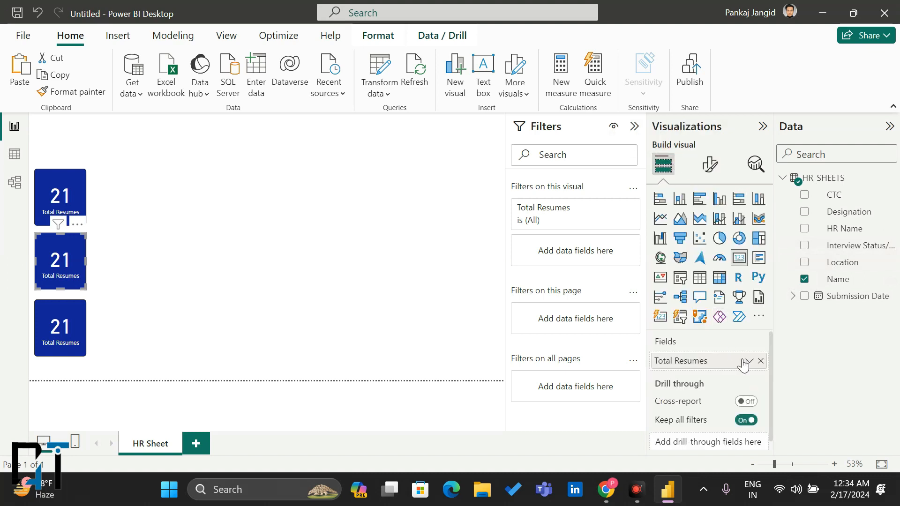
left_click(760, 361)
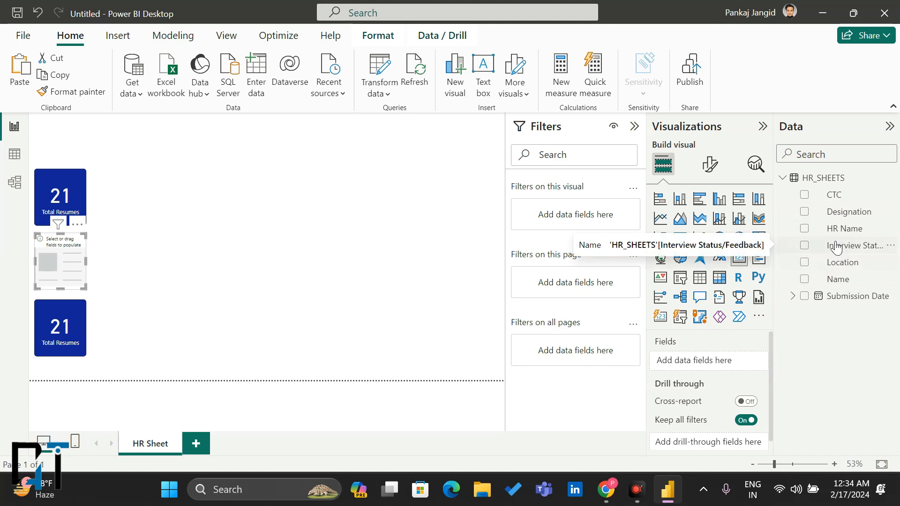
left_click_drag(829, 230, 720, 361)
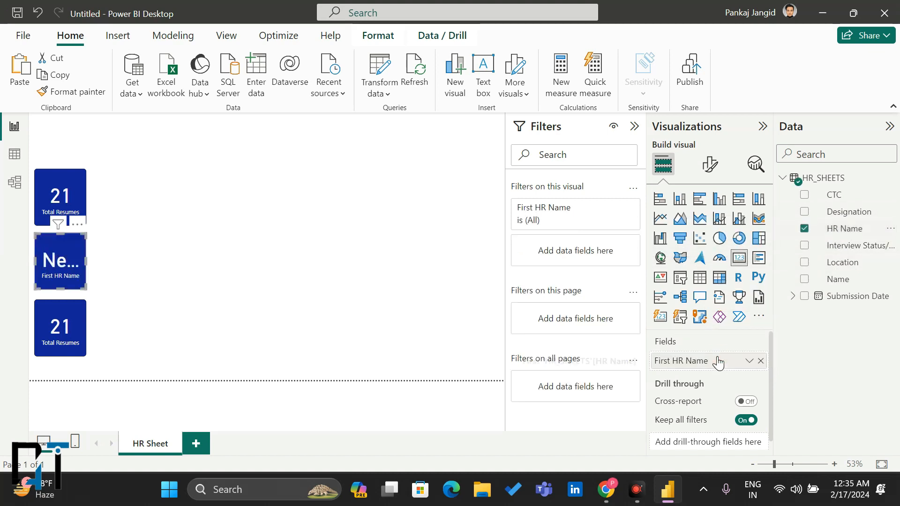
left_click(746, 361)
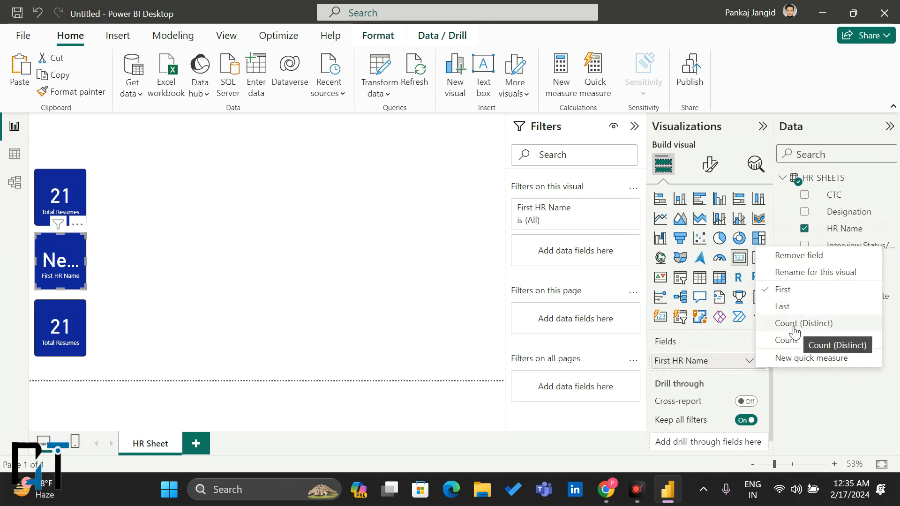
left_click(794, 324)
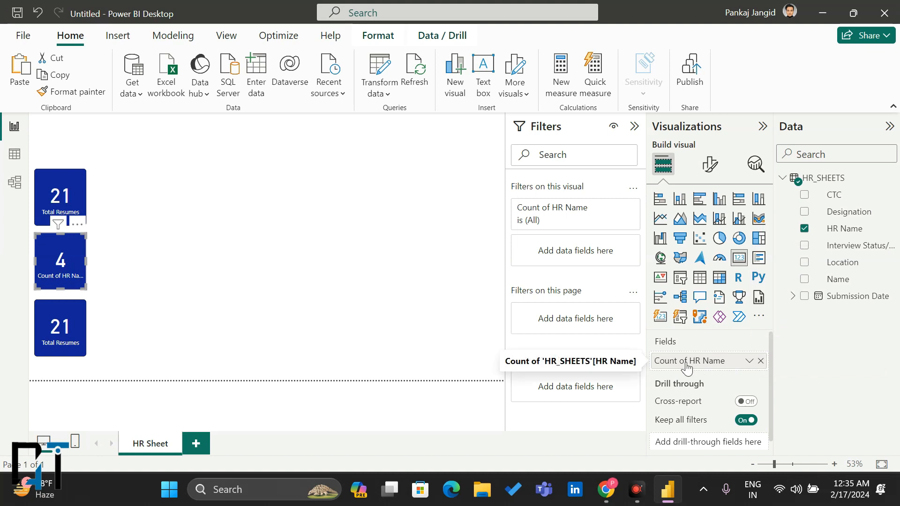
Rename the middle card's HR Name count for this visual as Total HR
left_click(748, 365)
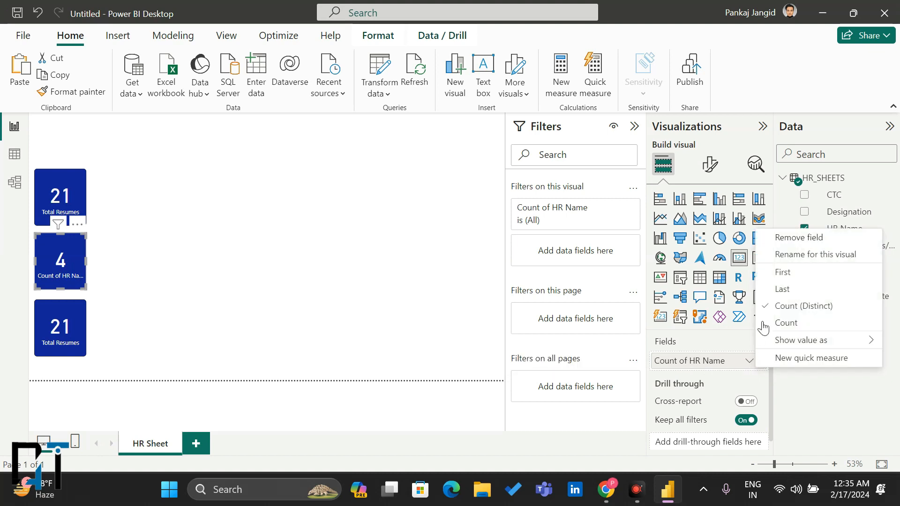
left_click(792, 255)
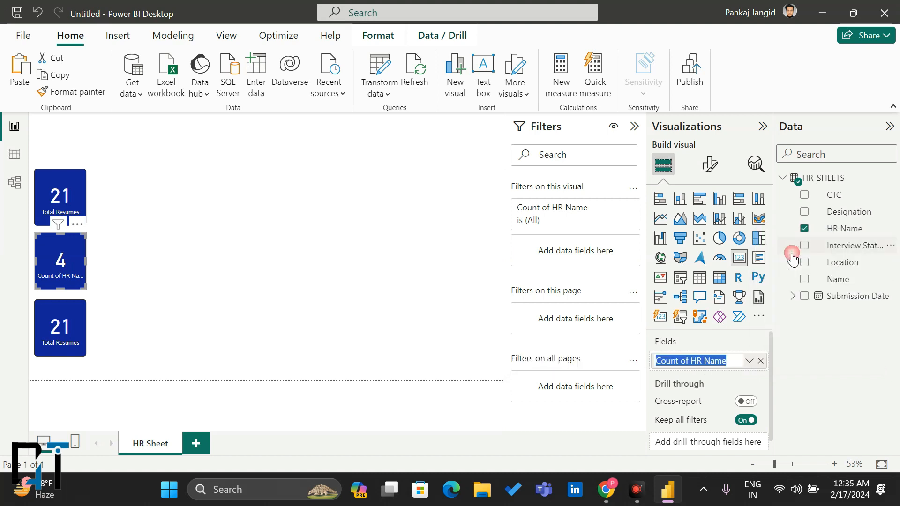
type("Tota")
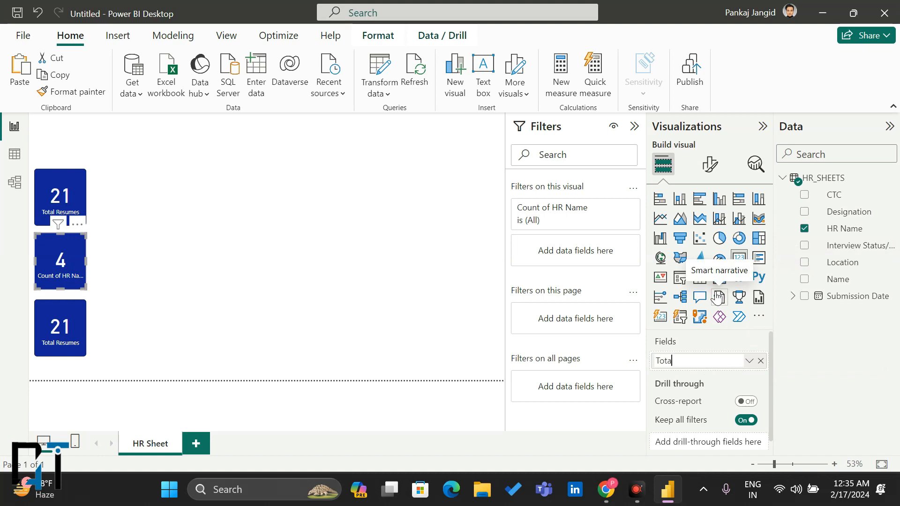
type("l HR")
left_click(714, 337)
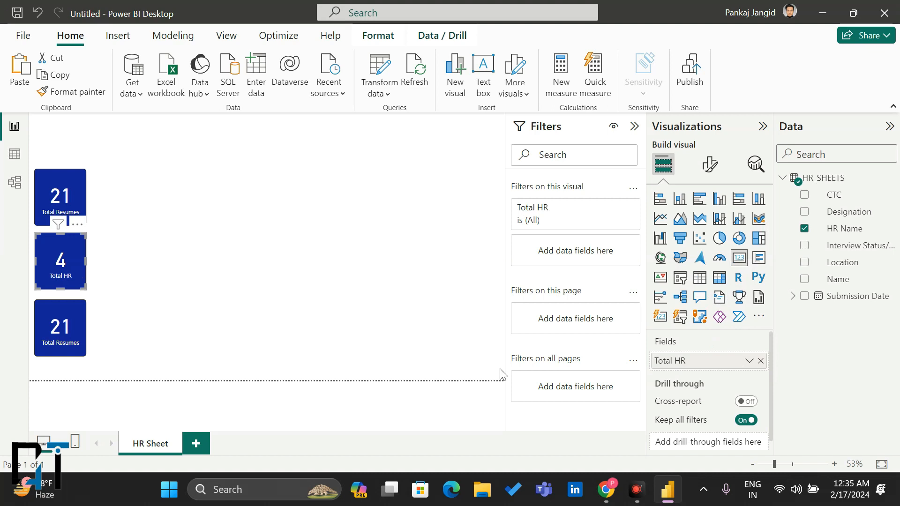
Replace the lowest card's Total Resumes field with Designation, summarized as Count (Distinct)
left_click(67, 339)
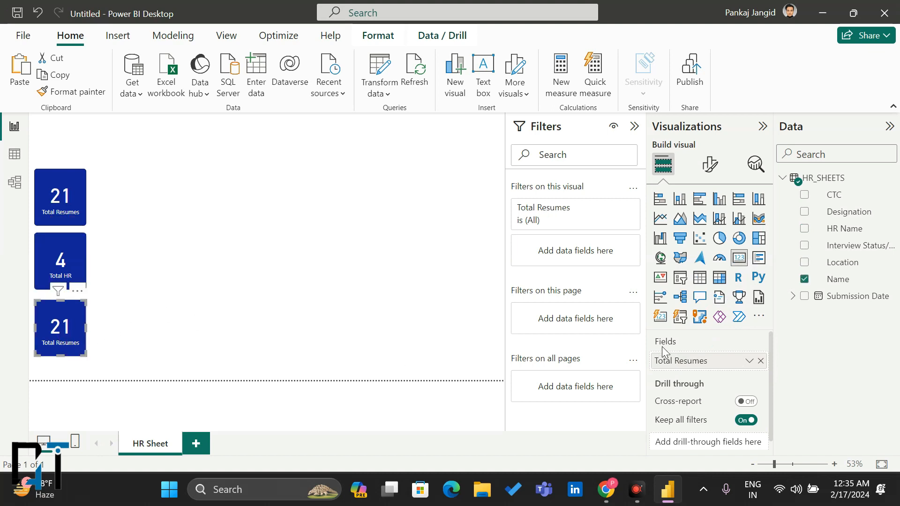
left_click(760, 362)
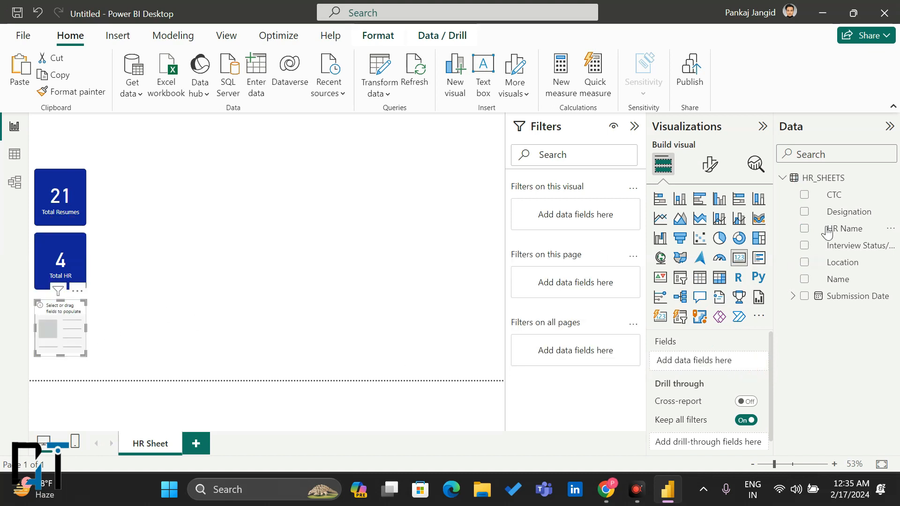
left_click_drag(851, 219, 716, 367)
left_click(749, 360)
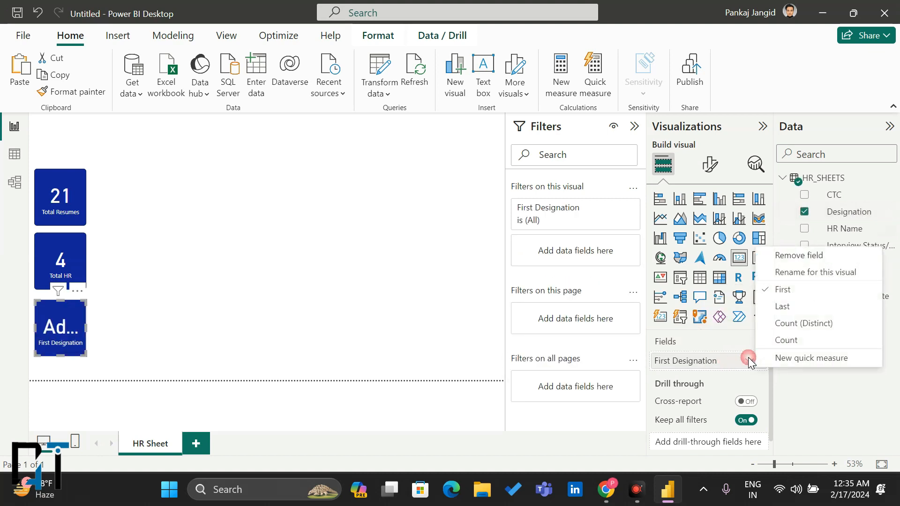
left_click(801, 325)
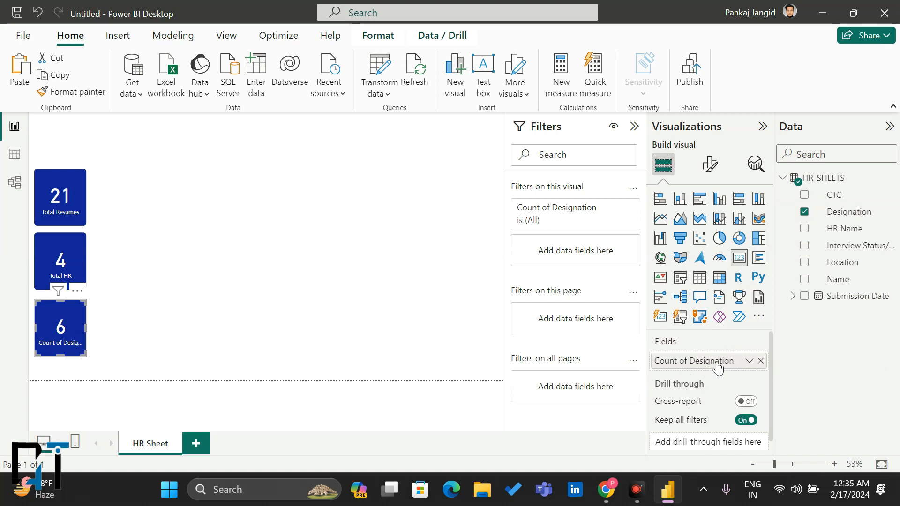
Rename the lowest card's Designation count for this visual as Total Designation
left_click(748, 360)
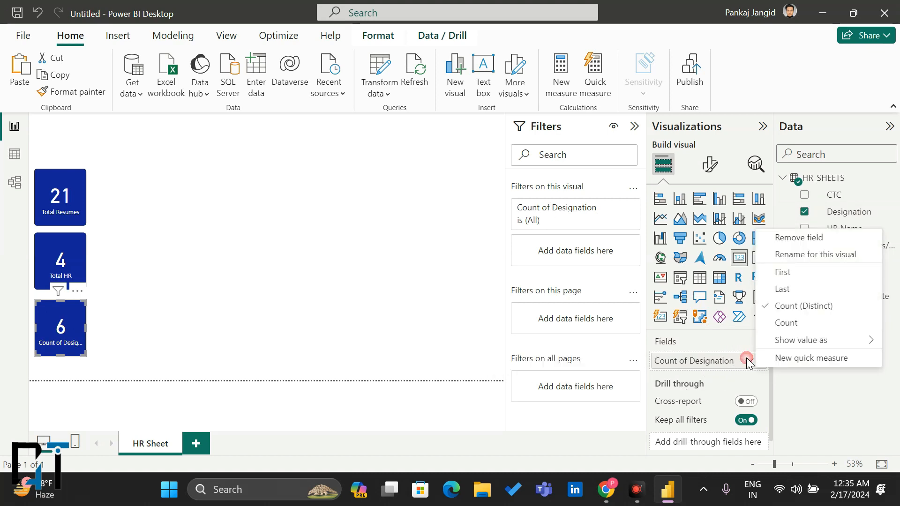
left_click(799, 254)
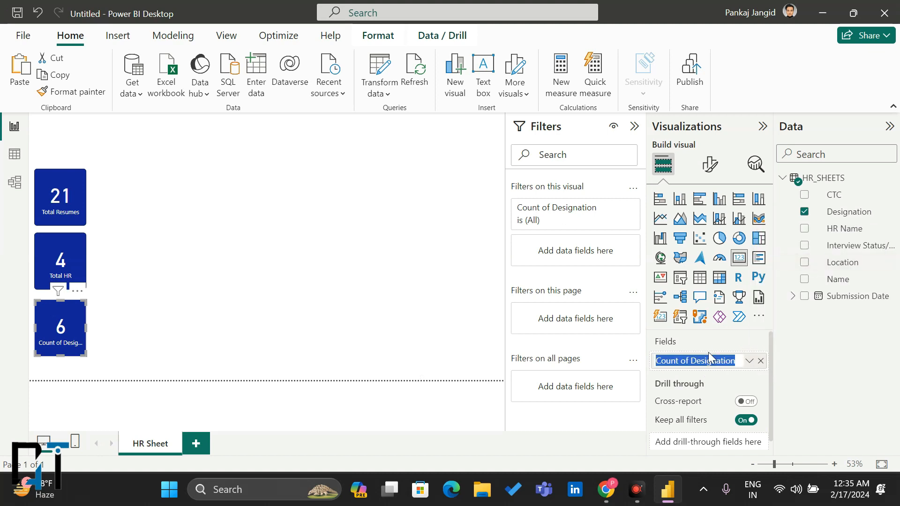
left_click(689, 361)
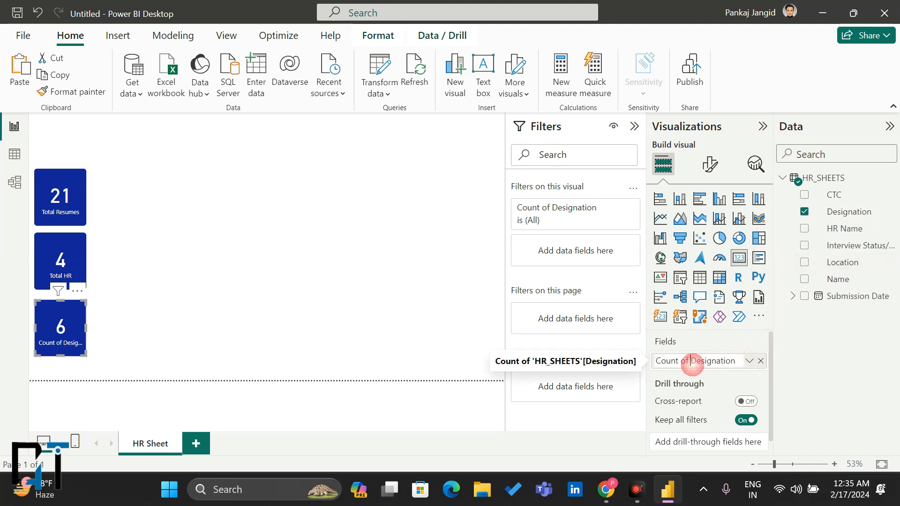
left_click_drag(689, 361, 575, 367)
type("Total")
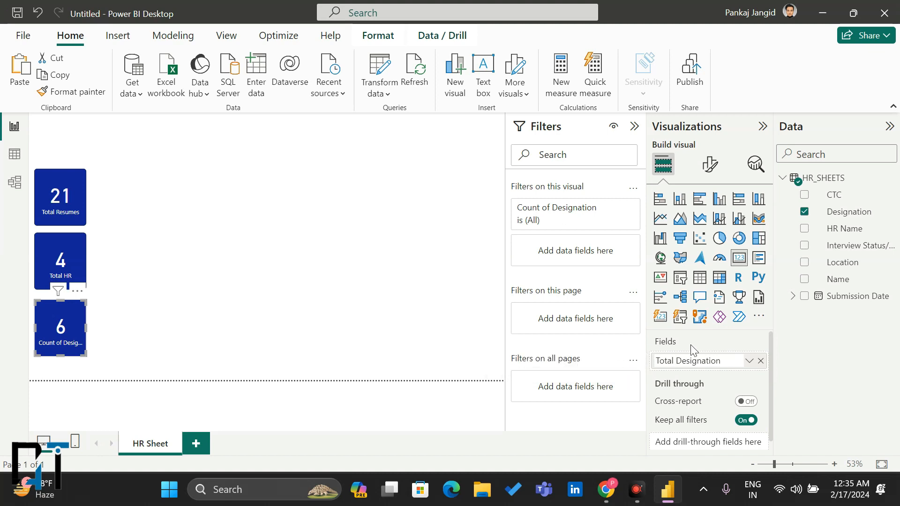
left_click(706, 345)
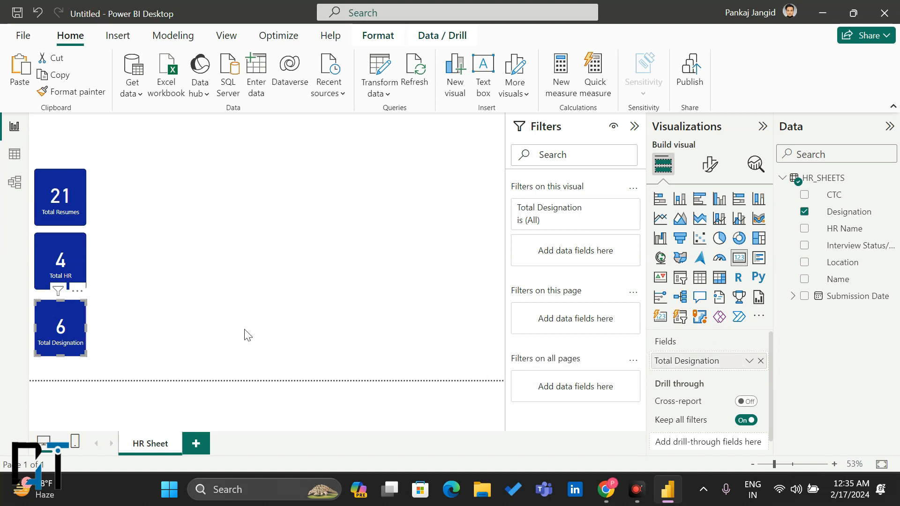
left_click(192, 315)
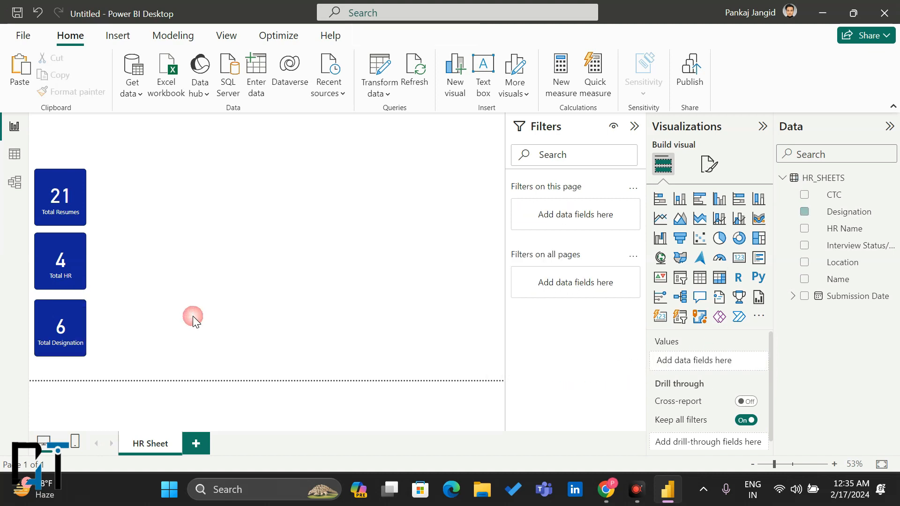
Shift the three cards slightly down the page and space them evenly, leaving room above Total Resumes
left_click(49, 319)
left_click(62, 263)
left_click(65, 193)
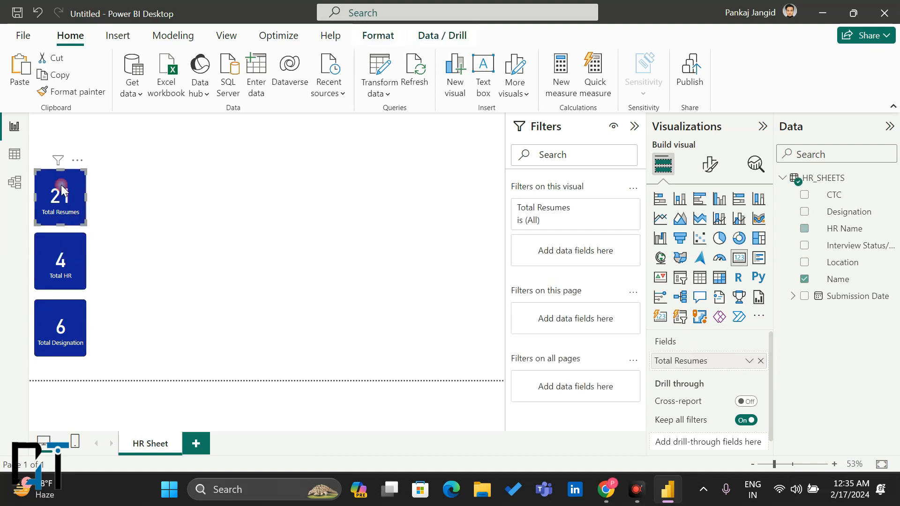
left_click_drag(65, 327, 65, 338)
left_click_drag(56, 277, 56, 293)
left_click_drag(55, 201, 55, 214)
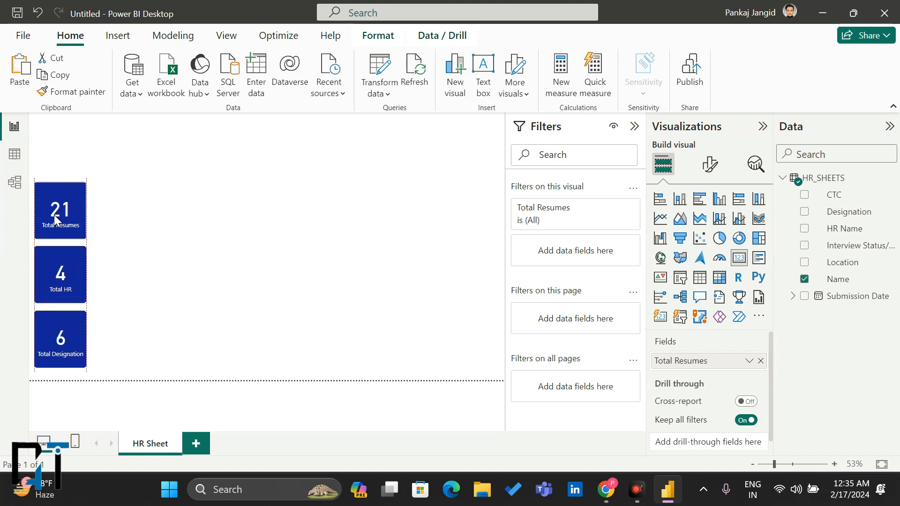
left_click(166, 204)
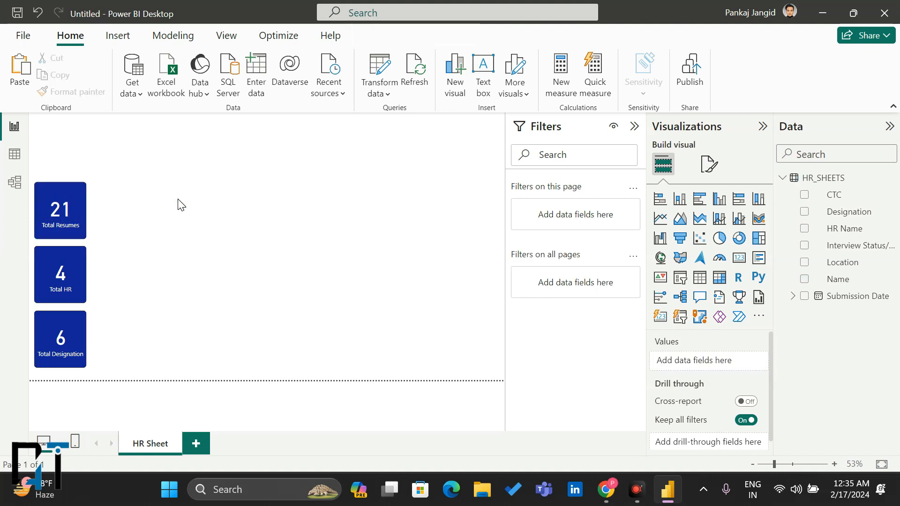
Add a slicer above the Total Resumes card, slightly wider than the cards, and assign Submission Date to it
left_click(679, 276)
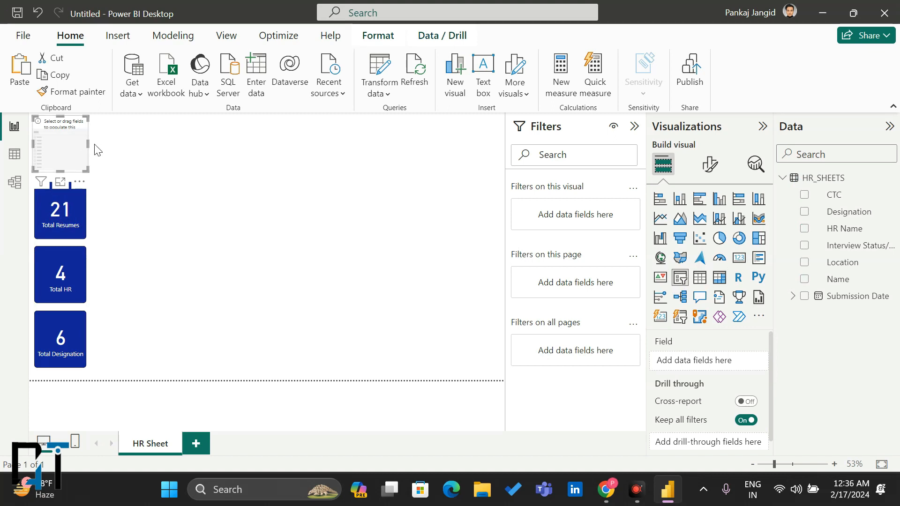
left_click_drag(88, 144, 152, 144)
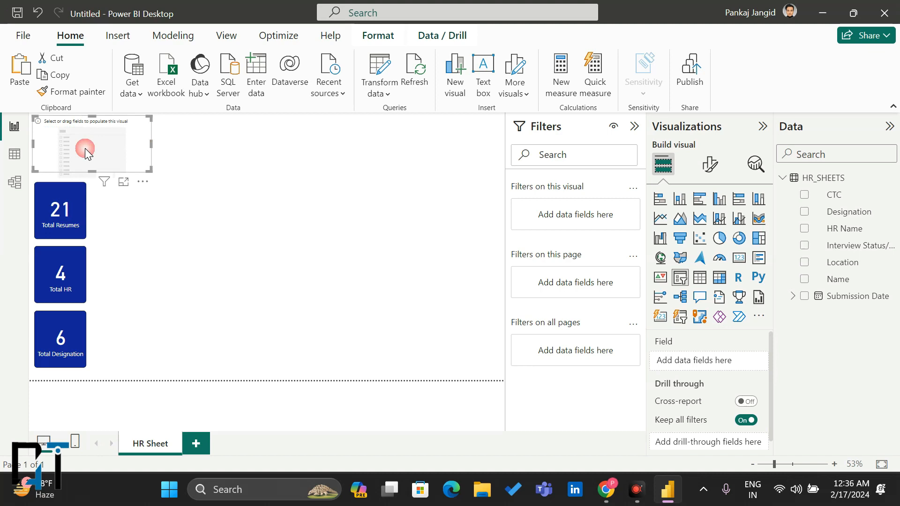
left_click_drag(151, 147, 95, 149)
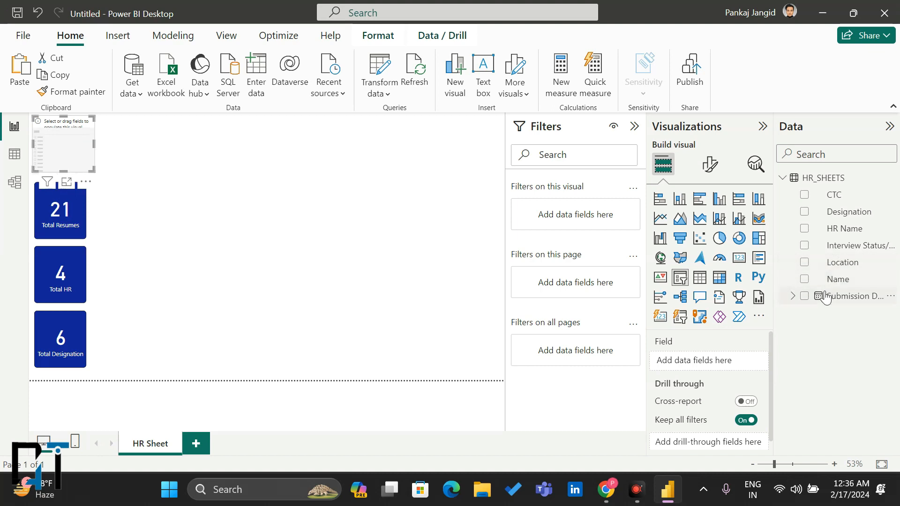
left_click_drag(825, 297, 710, 364)
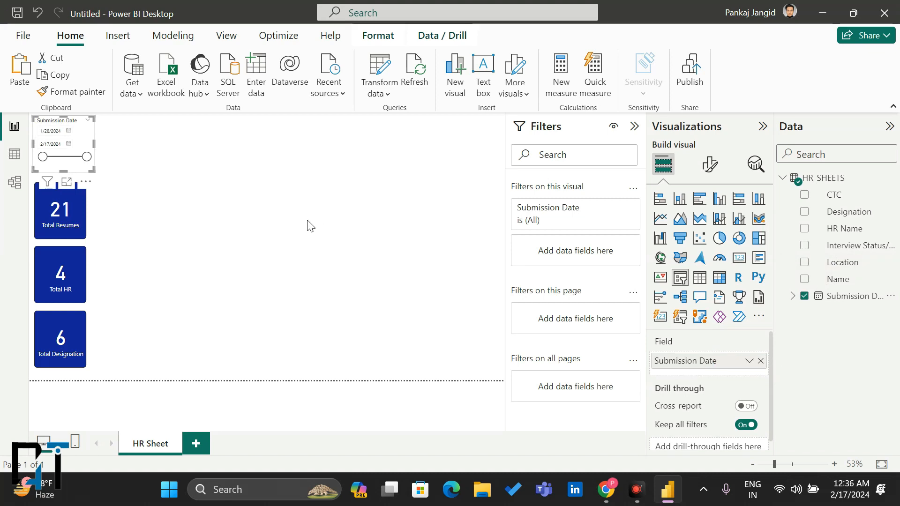
Check the Submission Date slicer's start-date calendar, choose January 28, 2024, and examine its date range slider
scroll(210, 207, "up", 5, "ctrl")
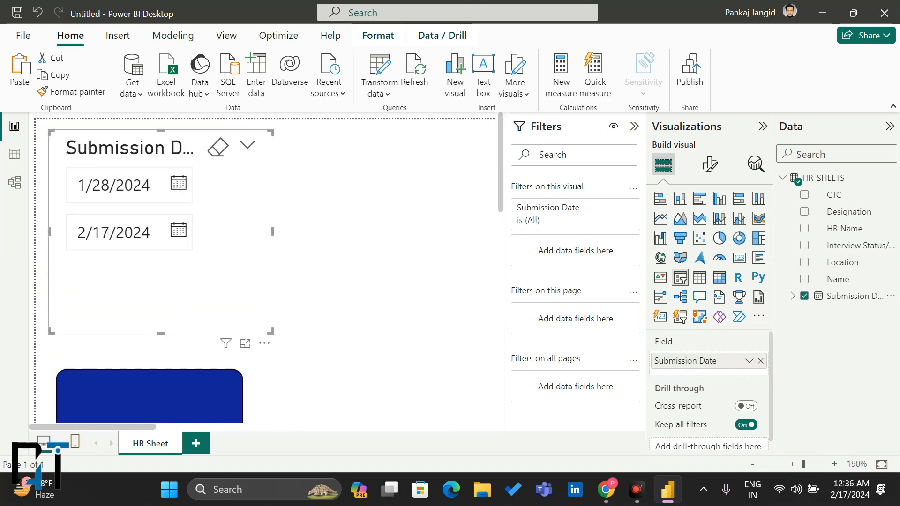
left_click(179, 185)
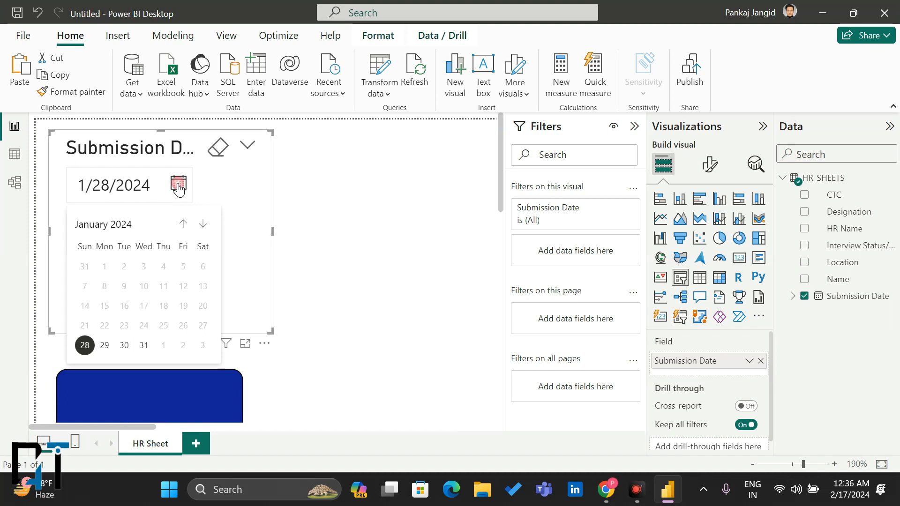
left_click(84, 345)
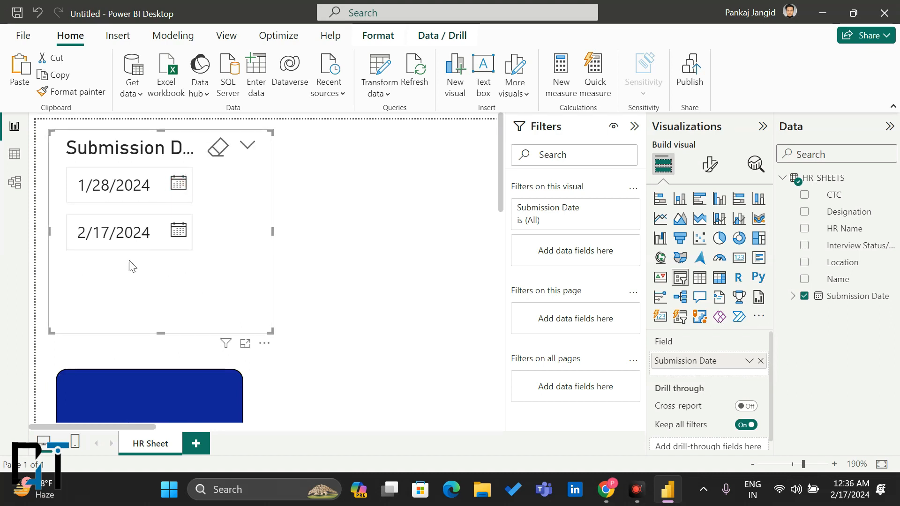
scroll(254, 233, "down", 5)
mouse_move(124, 186)
left_mouse_down()
mouse_move(84, 188)
mouse_move(125, 196)
mouse_move(78, 202)
mouse_move(136, 198)
left_mouse_up()
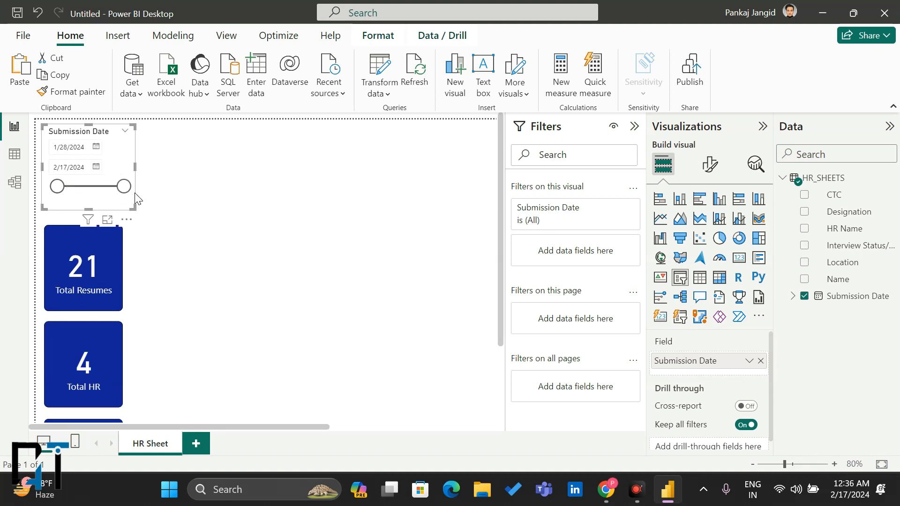
scroll(126, 143, "down", 7)
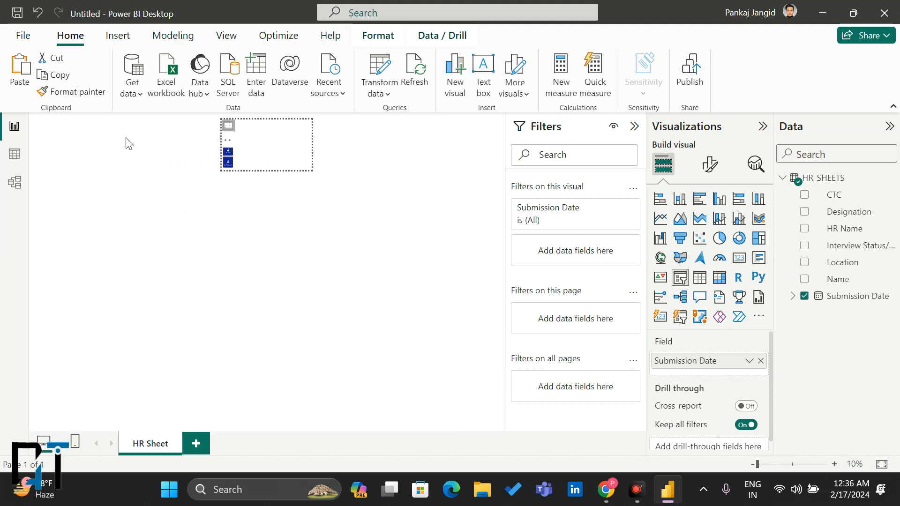
scroll(128, 144, "up", 4)
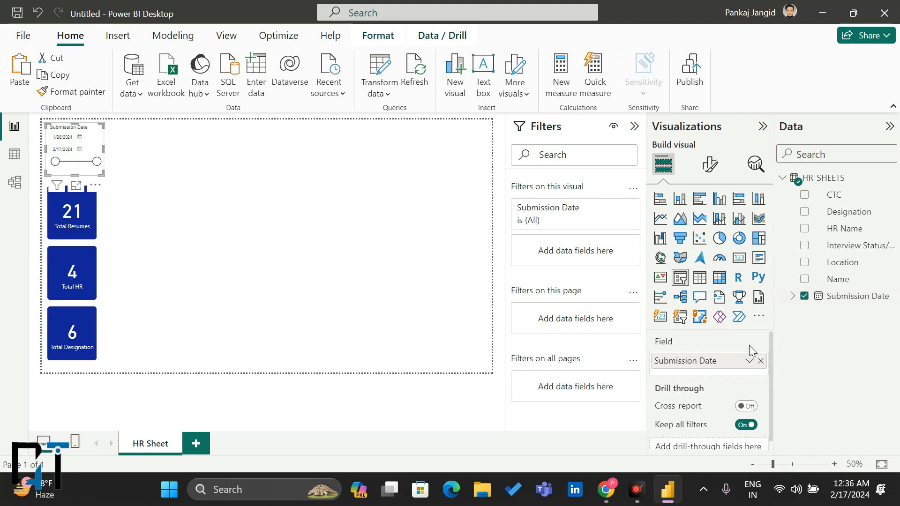
Switch the slicer's Submission Date field to Date Hierarchy and expand 2024, Qtr 1 and March to view the day level
left_click(749, 364)
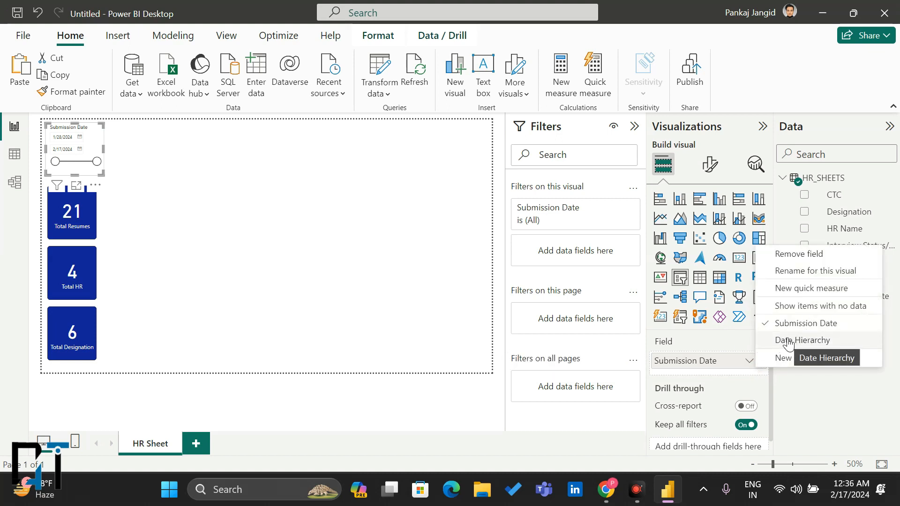
left_click(788, 342)
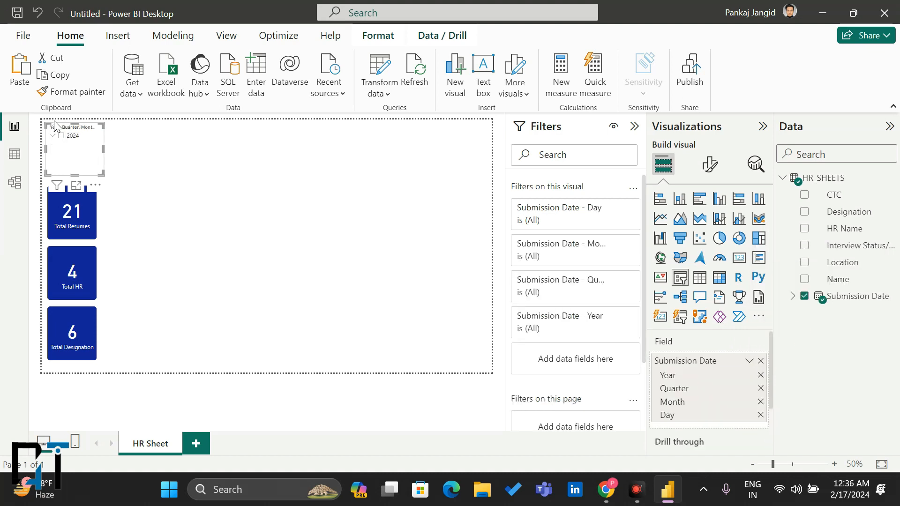
left_click(52, 137)
left_click(60, 147)
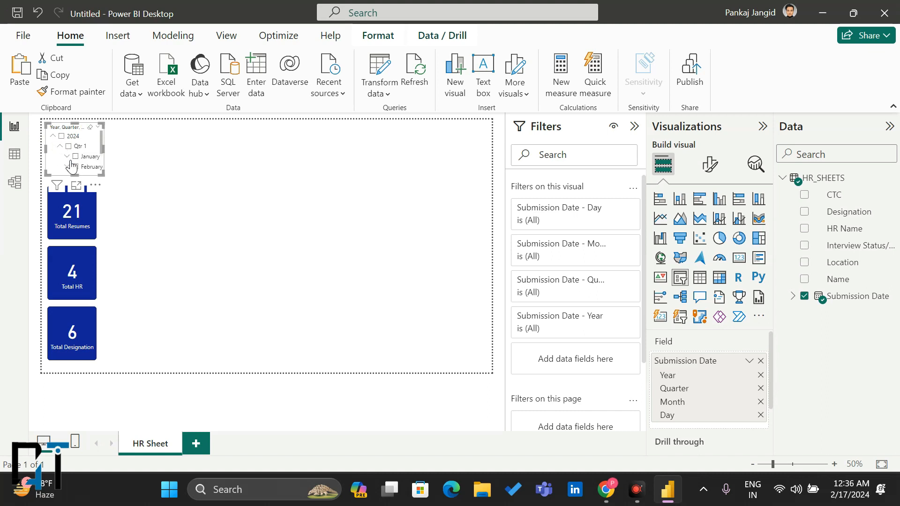
scroll(70, 167, "down", 2)
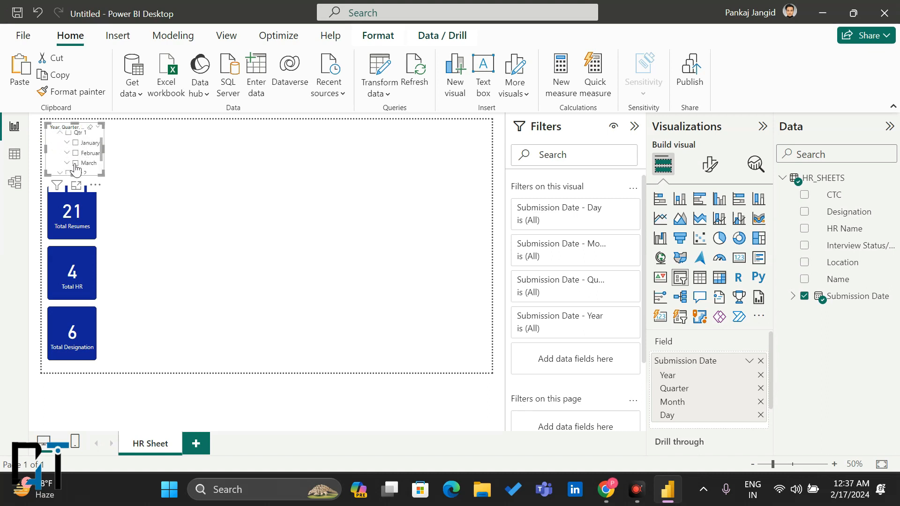
left_click(66, 163)
scroll(81, 153, "down", 2)
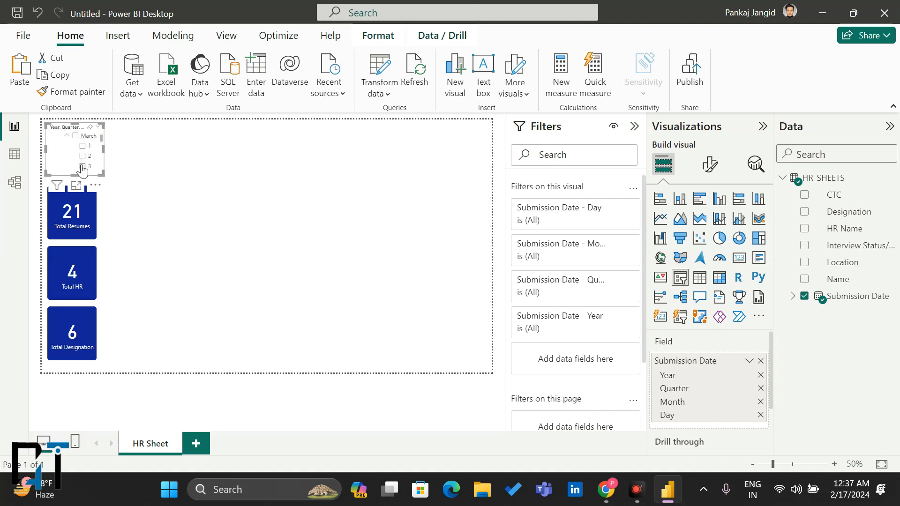
Collapse the slicer's expanded date levels and switch its field back to plain Submission Date
left_click(68, 137)
scroll(68, 141, "up", 1)
scroll(65, 148, "up", 1)
left_click(58, 146)
left_click(51, 137)
left_click(748, 360)
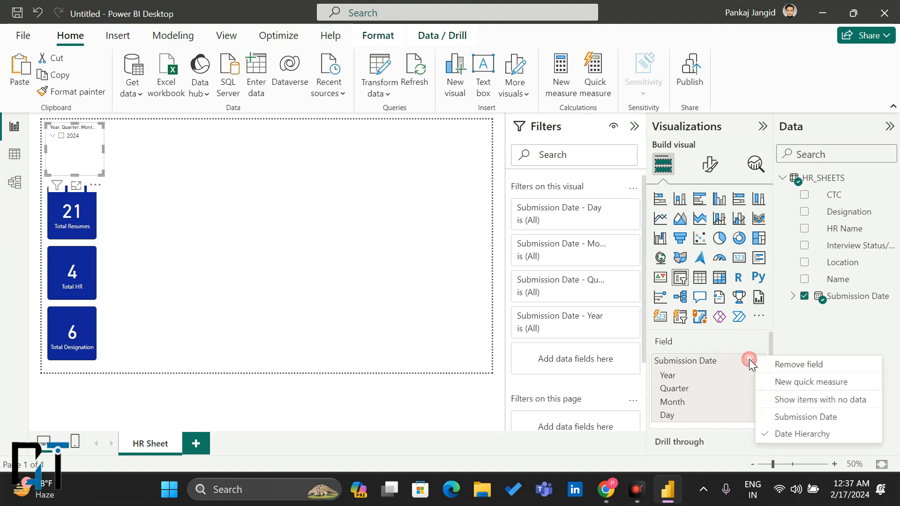
left_click(785, 417)
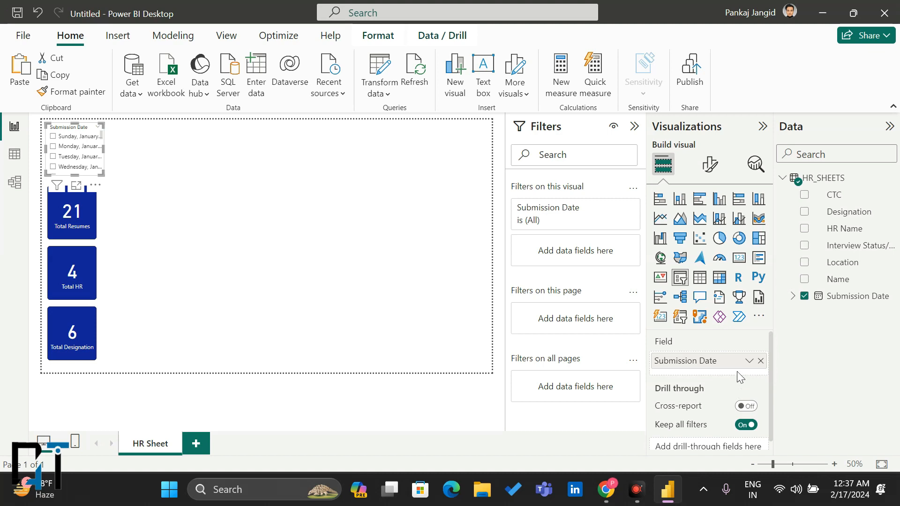
Turn on cross-report drill through and set the slicer's Submission Date field to Date Hierarchy
left_click(745, 405)
left_click(748, 360)
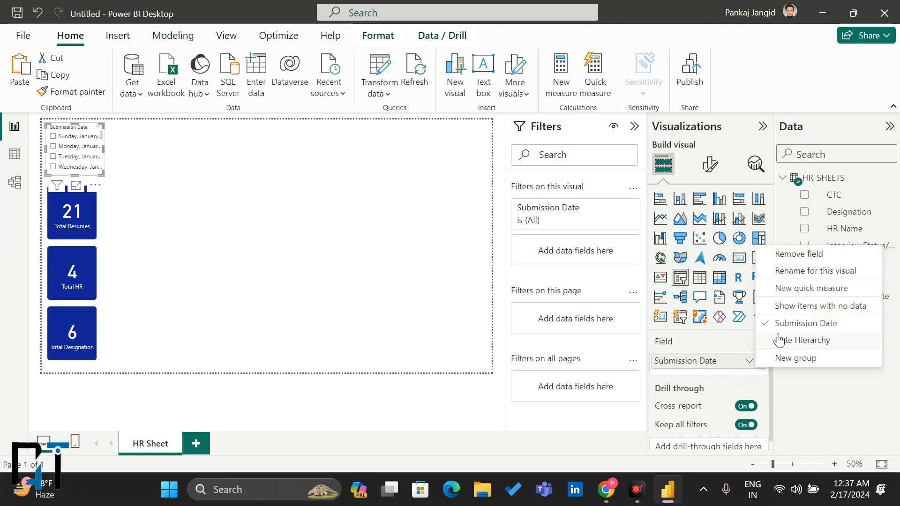
left_click(777, 339)
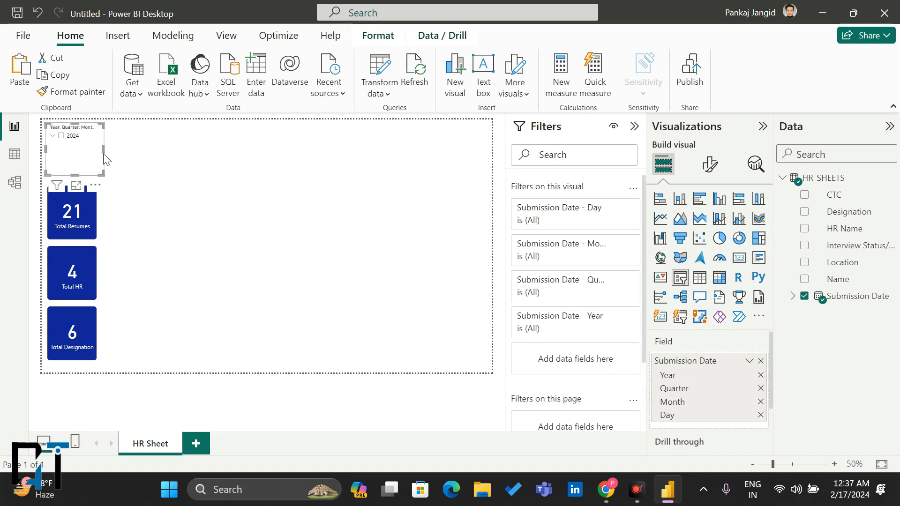
Change the date slicer's background color to the lightest gray in the theme colors
left_click(711, 164)
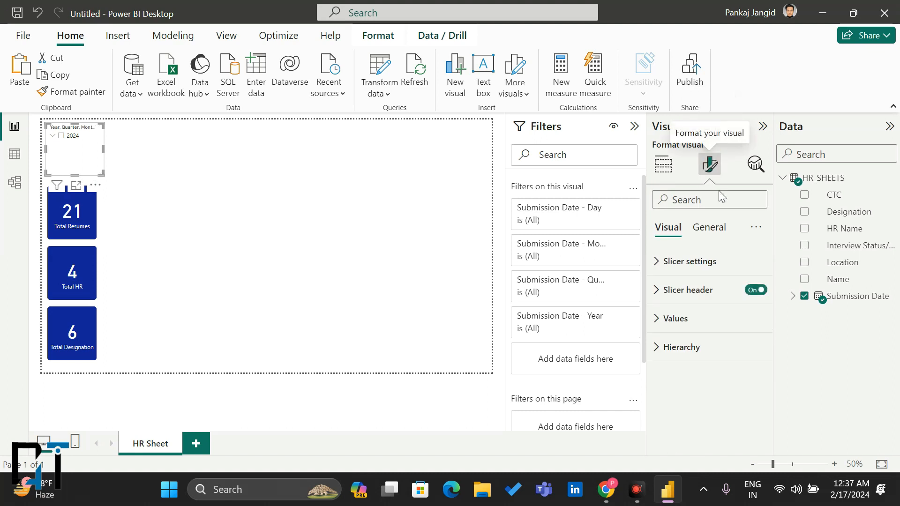
left_click(713, 228)
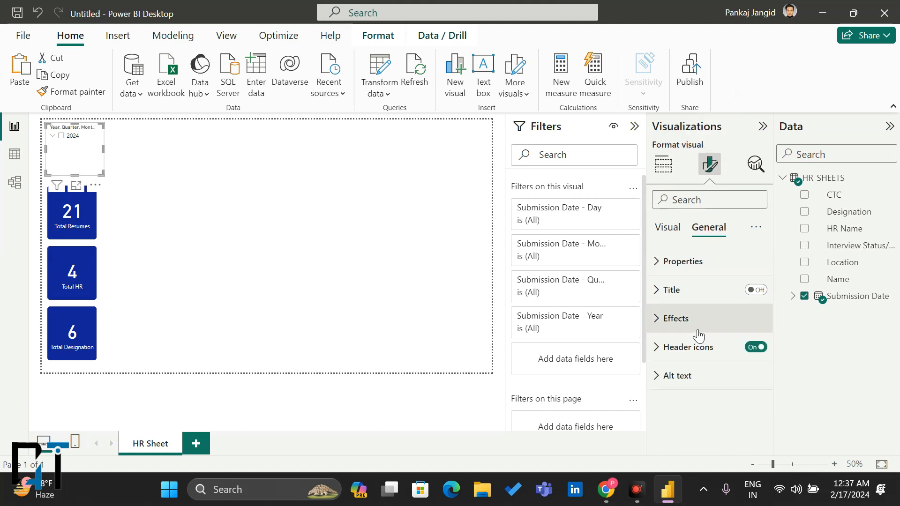
left_click(658, 323)
scroll(691, 328, "down", 2)
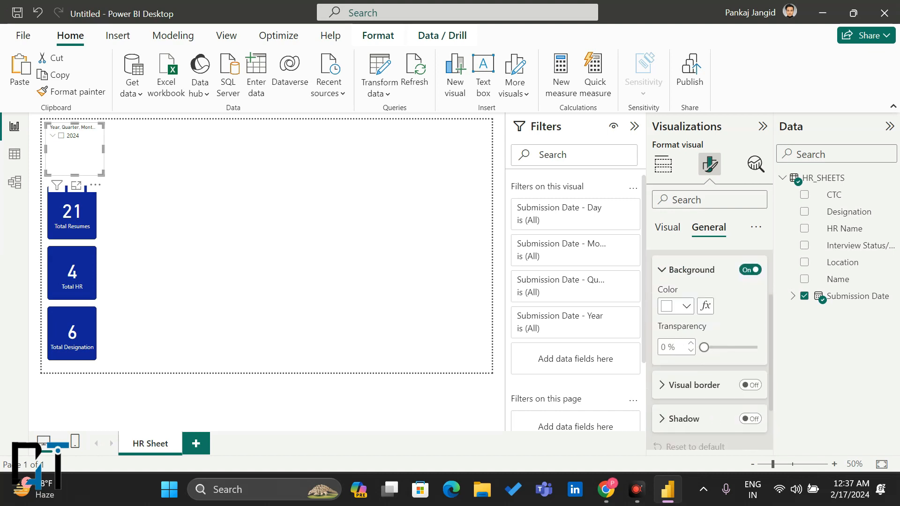
left_click(685, 307)
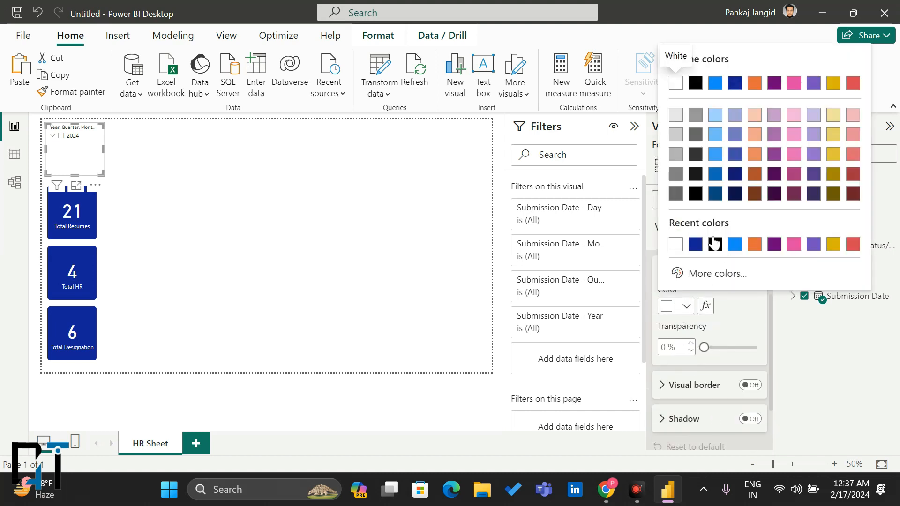
left_click(679, 115)
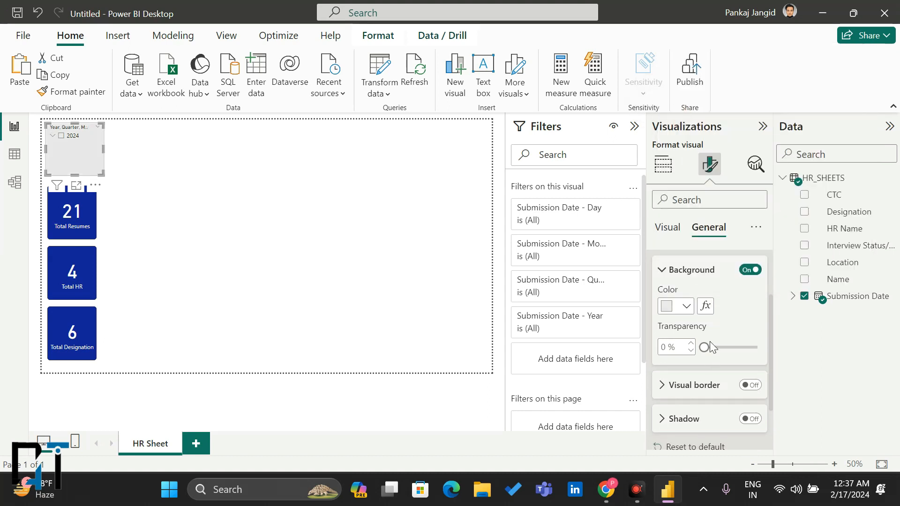
Give the date slicer a dark gray visual border with 12 px rounded corners
left_click(668, 384)
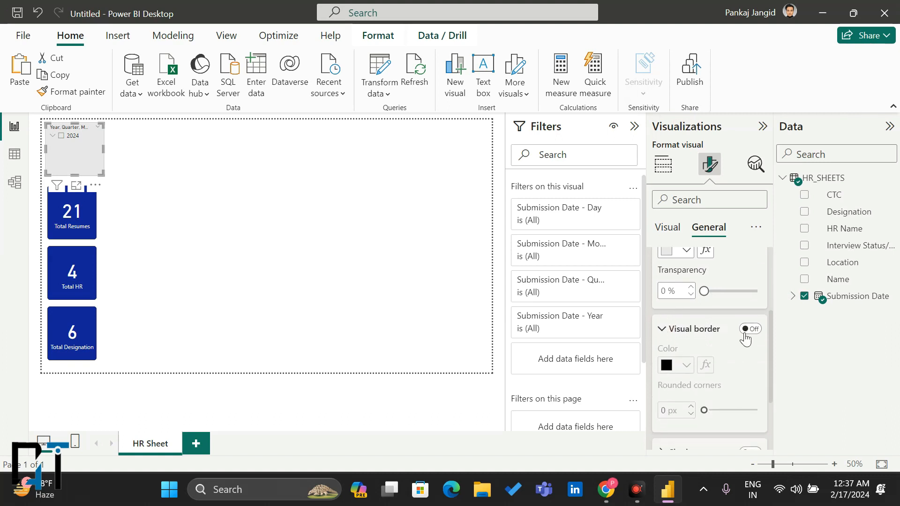
left_click(749, 330)
left_click_drag(702, 406, 726, 407)
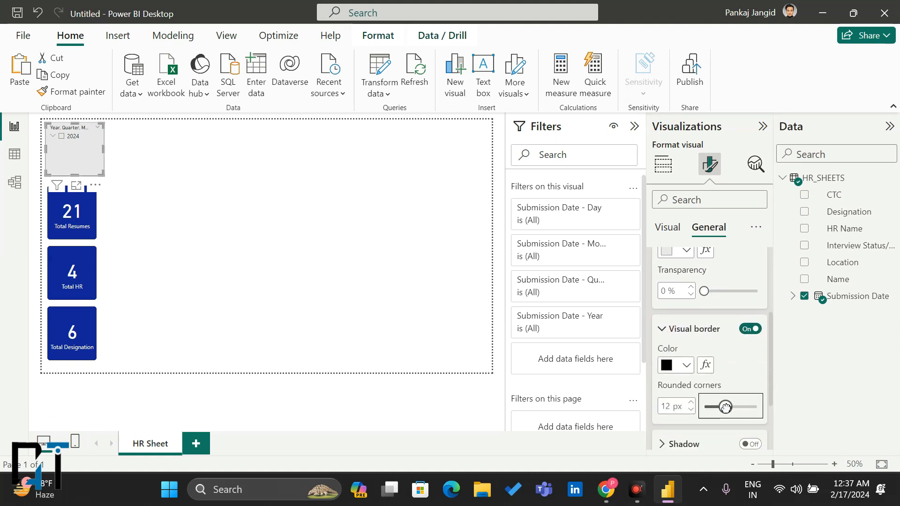
left_click(687, 365)
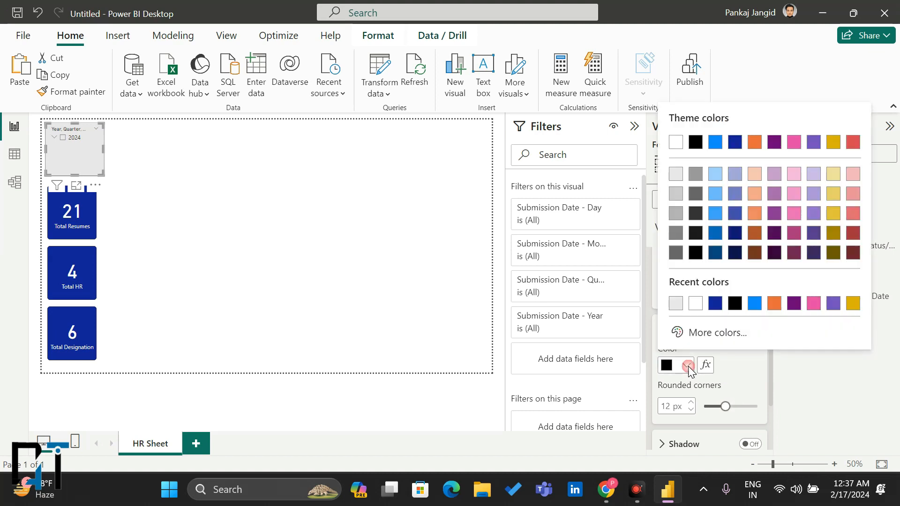
left_click(676, 253)
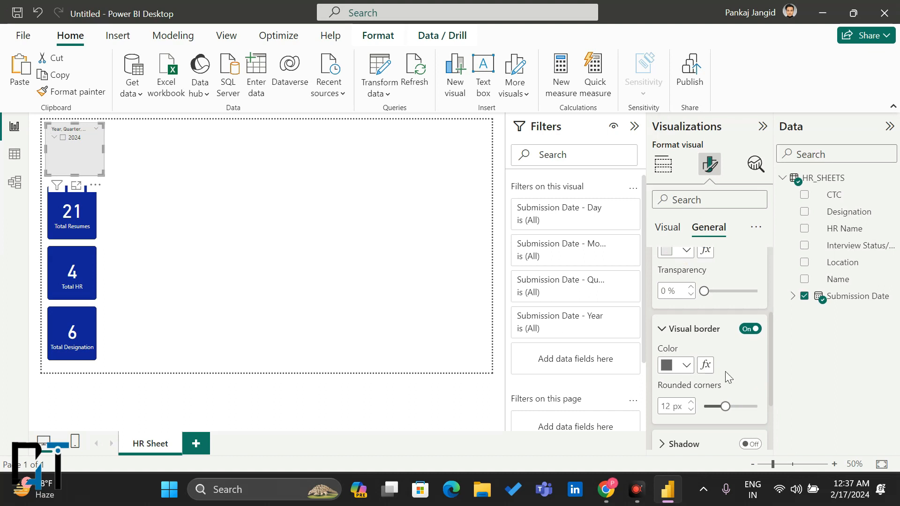
left_click(282, 208)
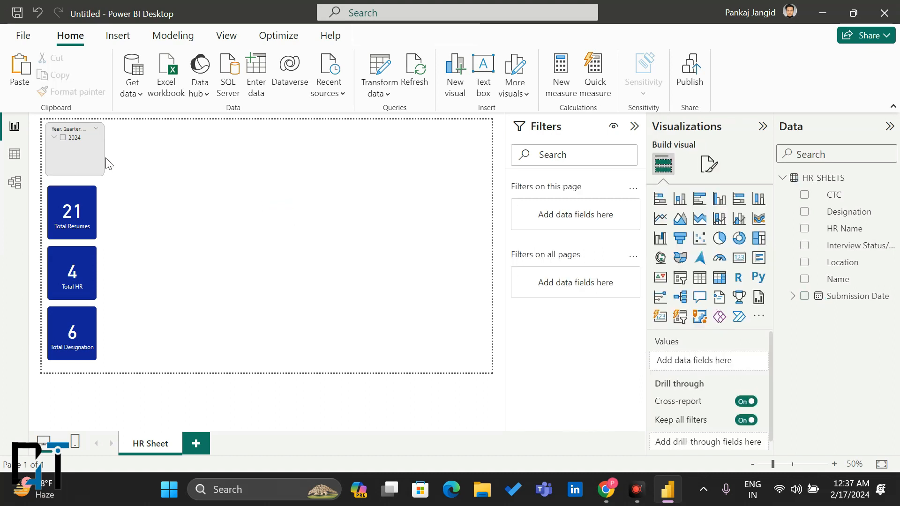
Narrow the date slicer so its edge lines up with the cards below it
left_click(89, 162)
left_click_drag(101, 151, 96, 153)
left_click(157, 165)
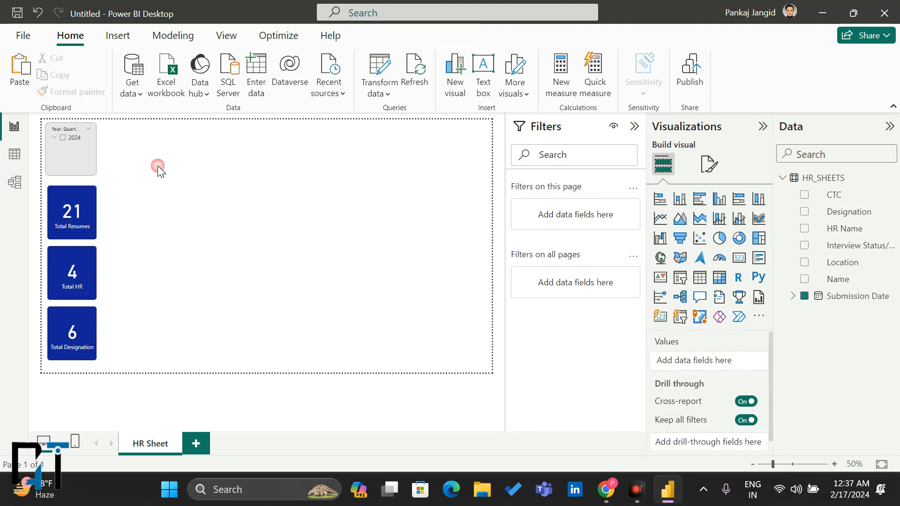
left_click(72, 170)
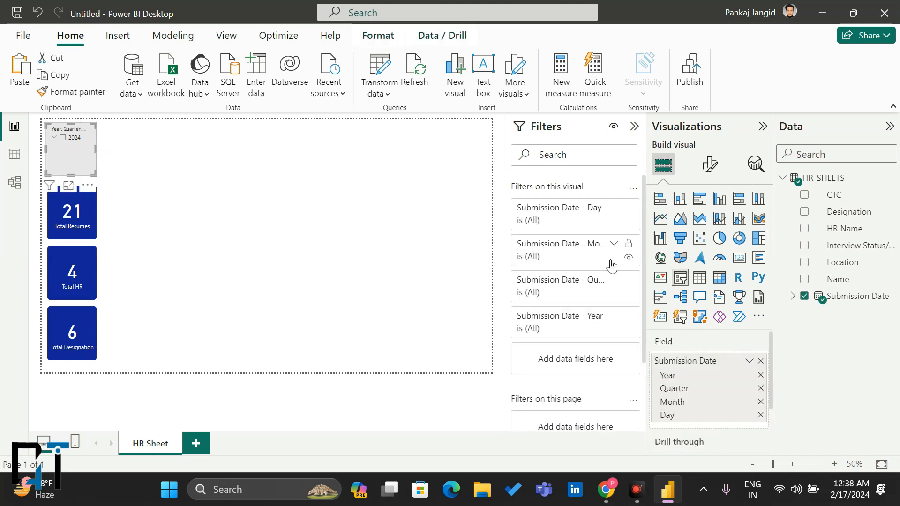
left_click(405, 226)
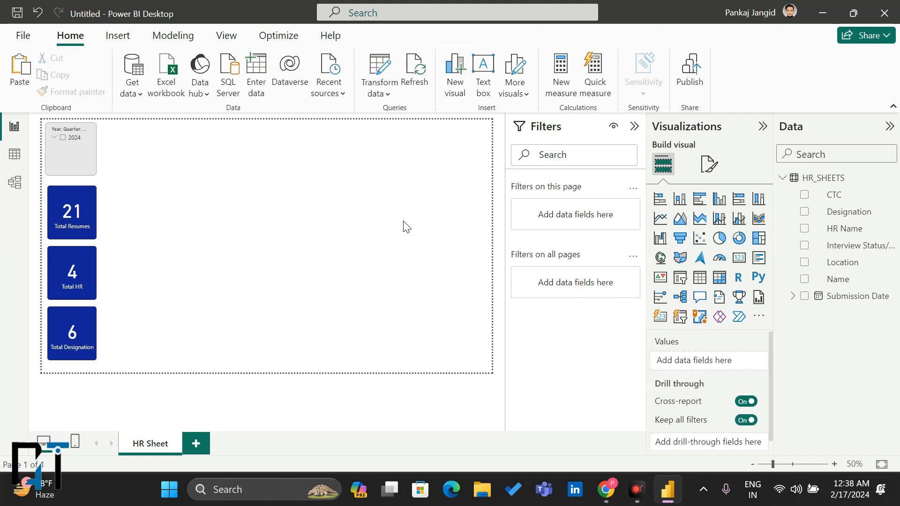
Add a clustered column chart beside the Total HR and Total Designation cards, stretched across most of the remaining page width
left_click(721, 200)
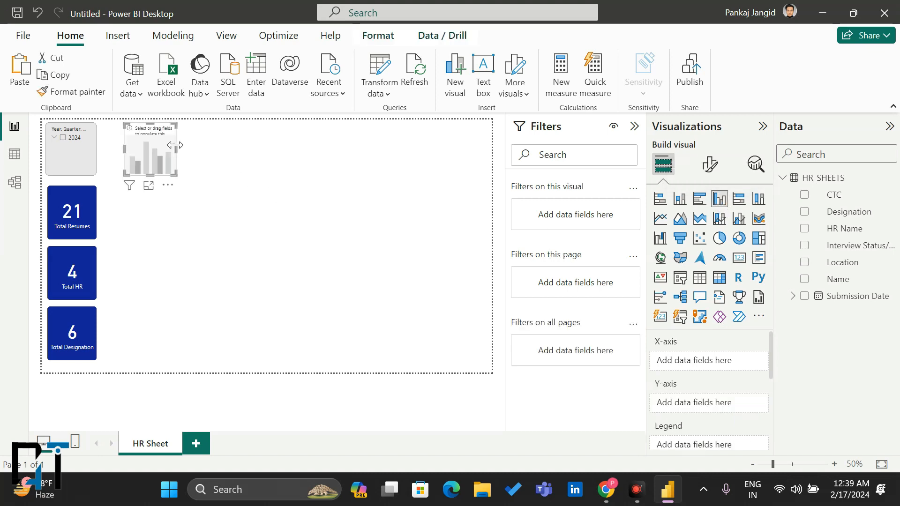
left_click_drag(176, 149, 417, 162)
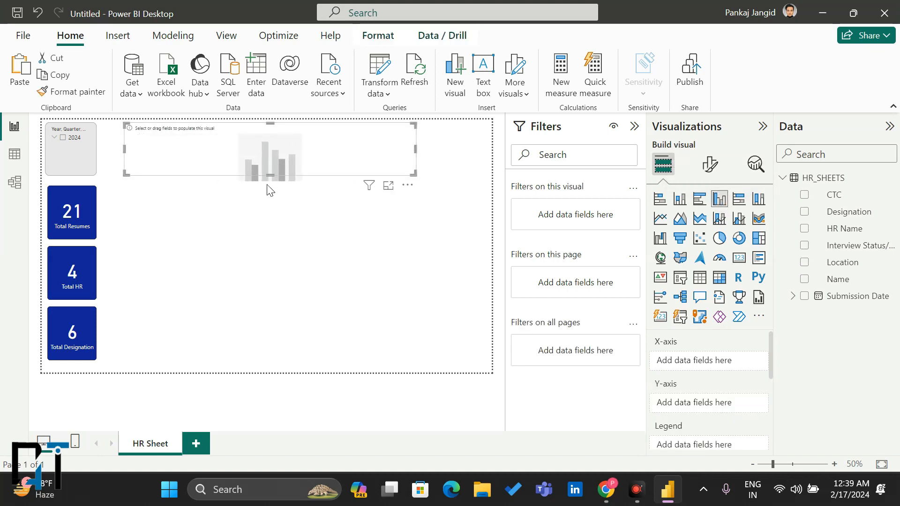
left_click_drag(270, 175, 272, 243)
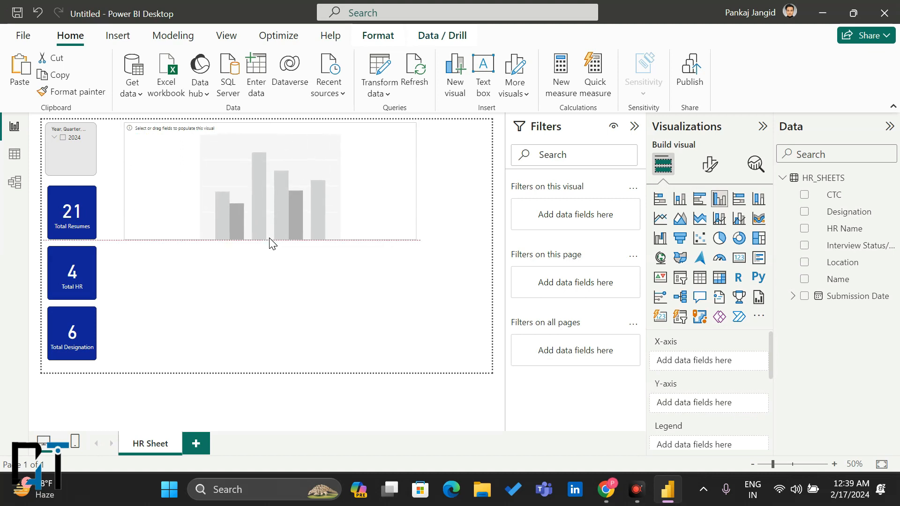
left_click_drag(278, 183, 273, 305)
left_click_drag(413, 300, 487, 305)
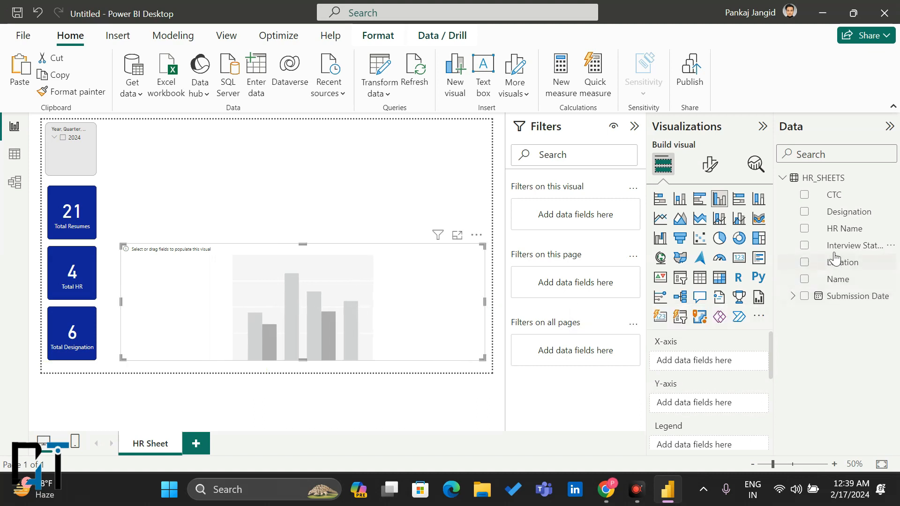
Assign Interview Status/Feedback to the column chart's X-axis and the count of HR Name to its Y-axis
left_click_drag(835, 245, 706, 359)
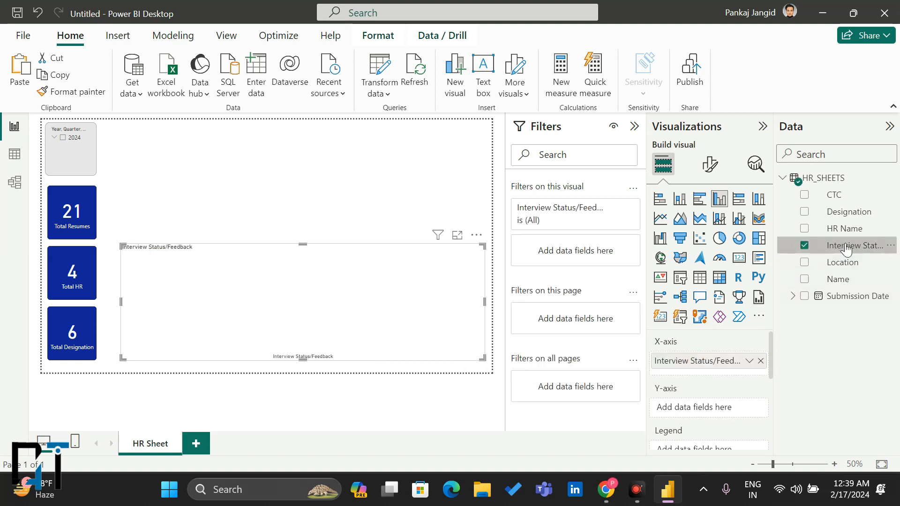
mouse_move(845, 225)
left_mouse_down()
mouse_move(752, 451)
mouse_move(714, 407)
left_mouse_up()
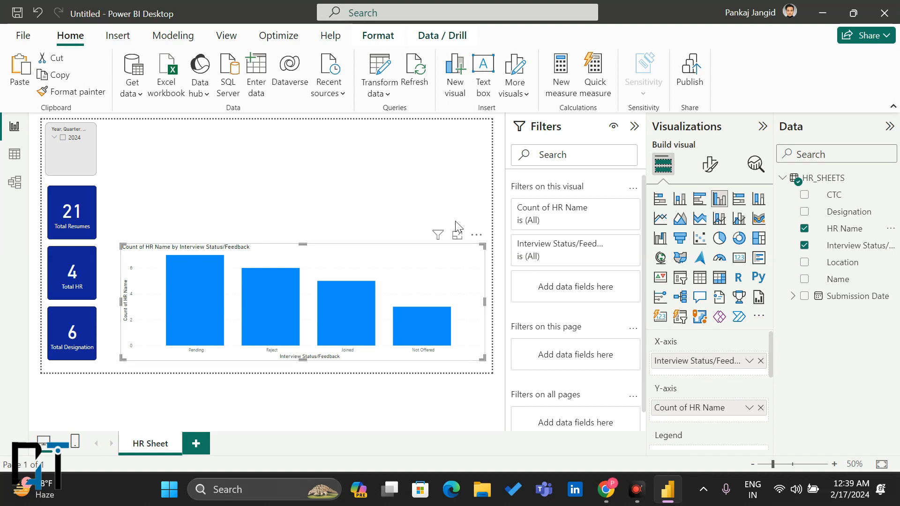
scroll(703, 352, "down", 5)
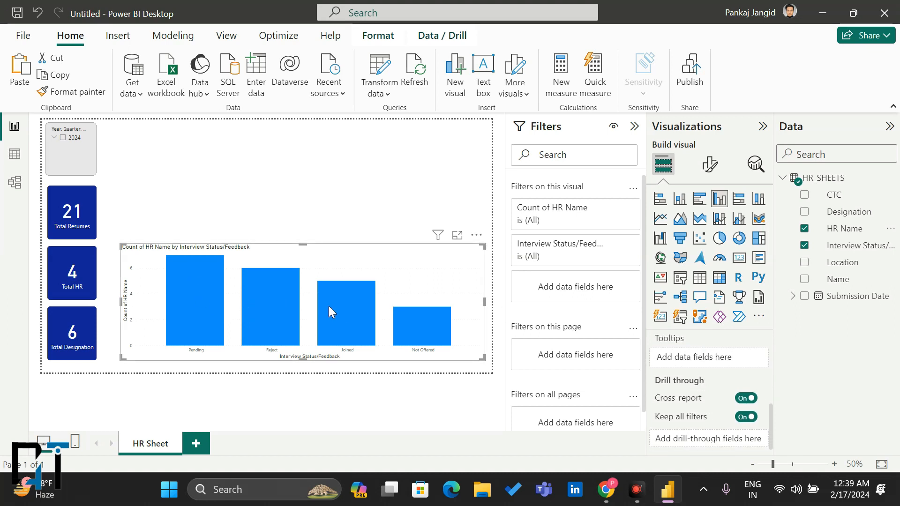
Color the Reject column of the interview status chart red, leaving the other categories' colors alone
left_click(709, 163)
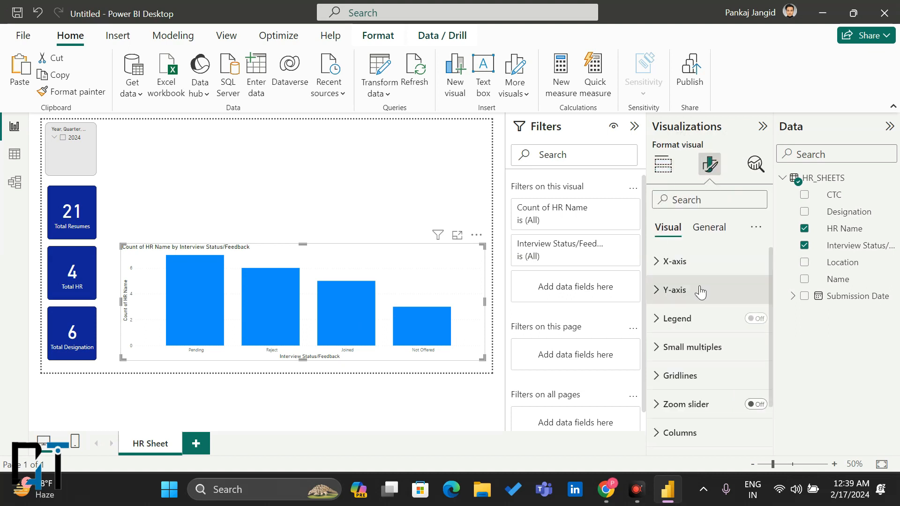
scroll(705, 293, "down", 2)
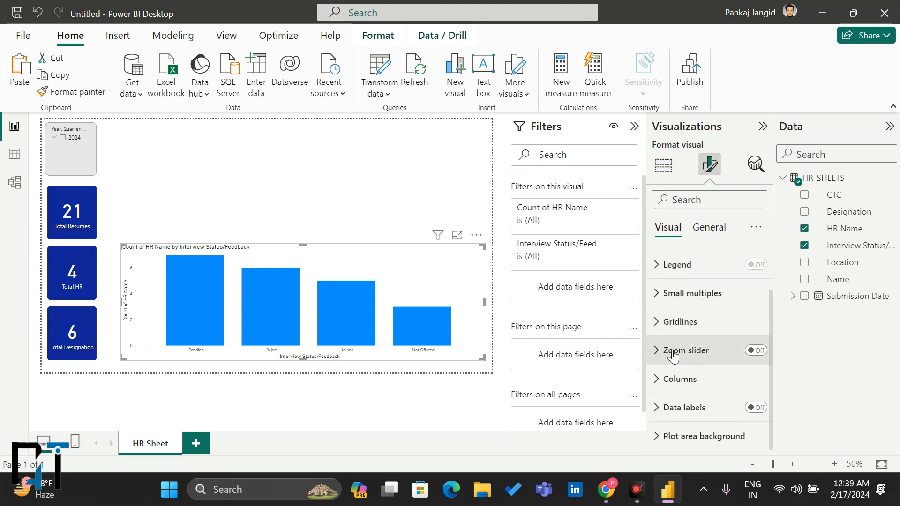
left_click(655, 379)
scroll(655, 383, "down", 3)
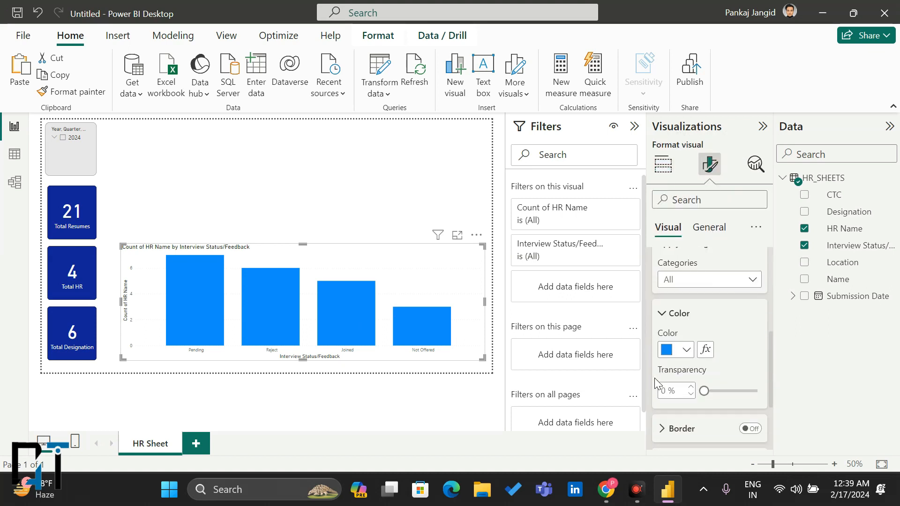
left_click(712, 280)
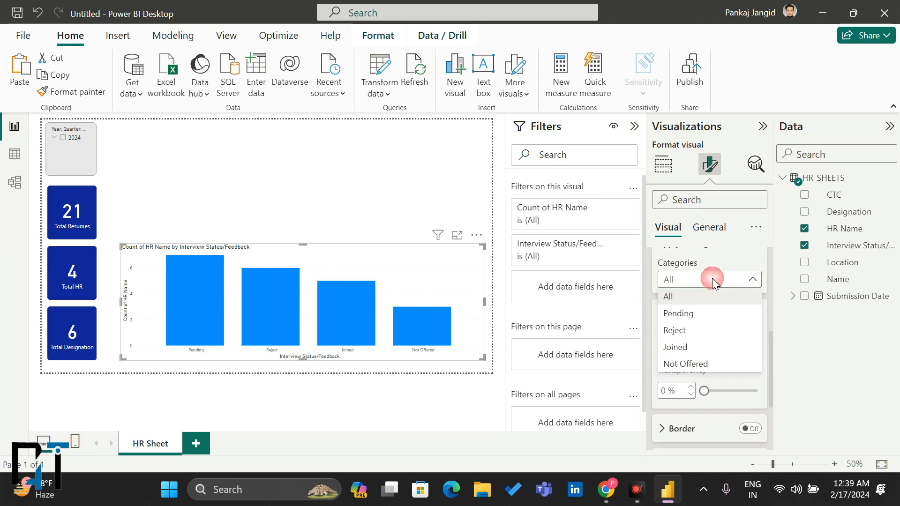
left_click(674, 330)
left_click(687, 351)
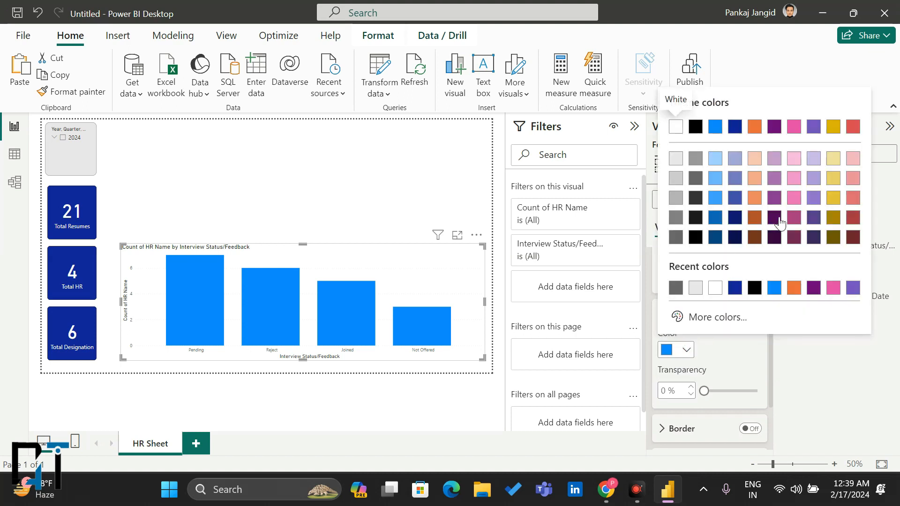
left_click(853, 126)
Color the Joined column of the interview status chart bright green using a custom color
left_click(715, 281)
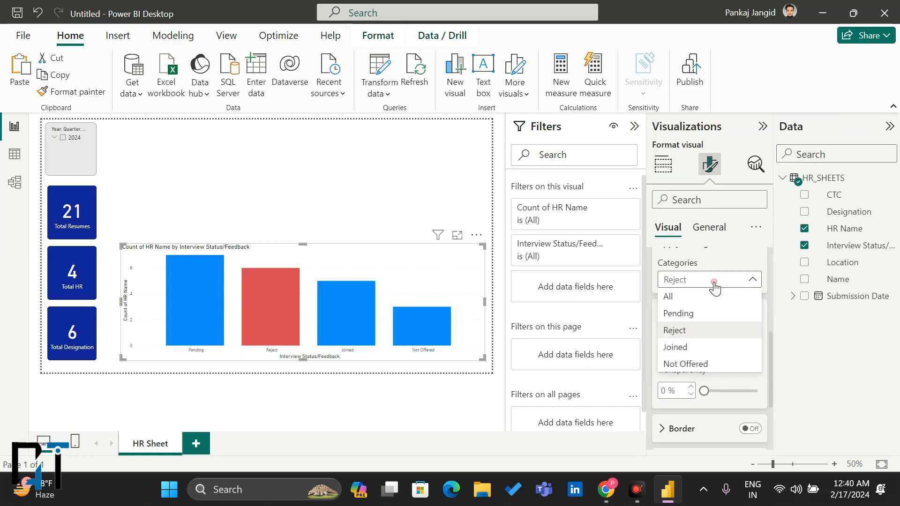
left_click(696, 348)
left_click(684, 351)
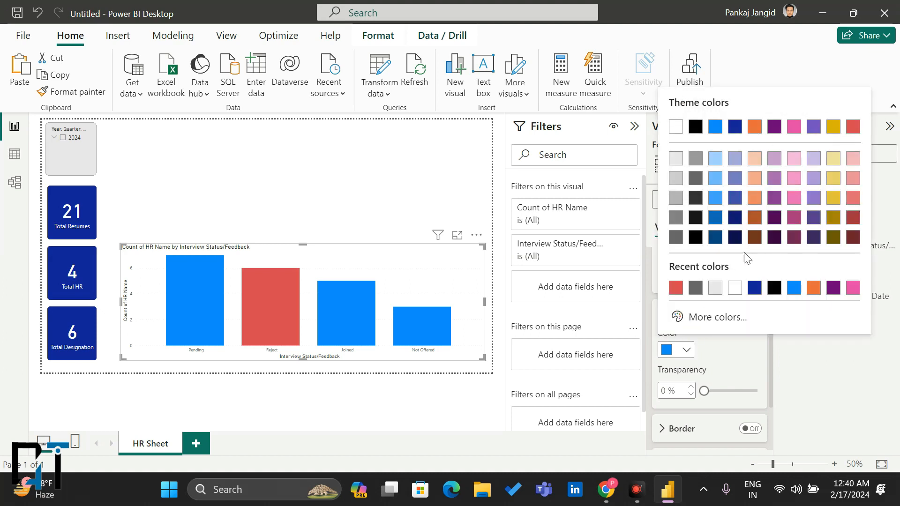
left_click(693, 316)
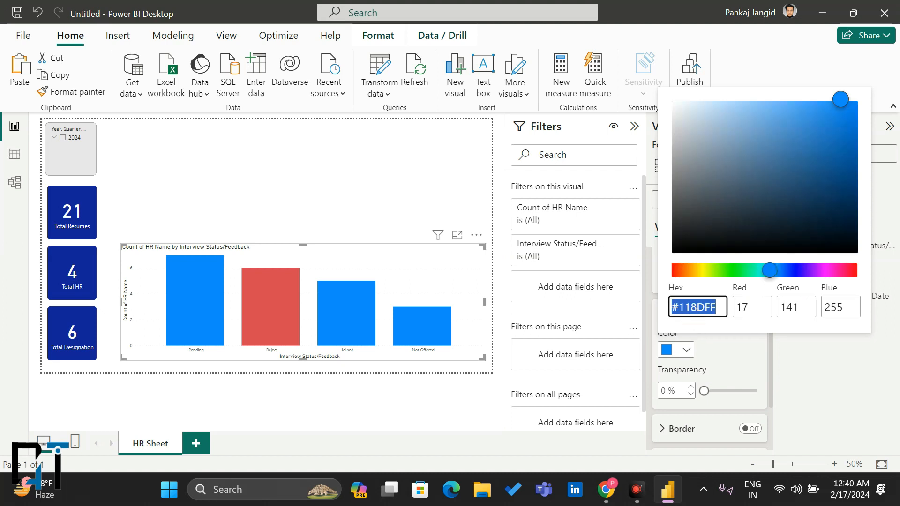
left_click(732, 272)
left_click(724, 345)
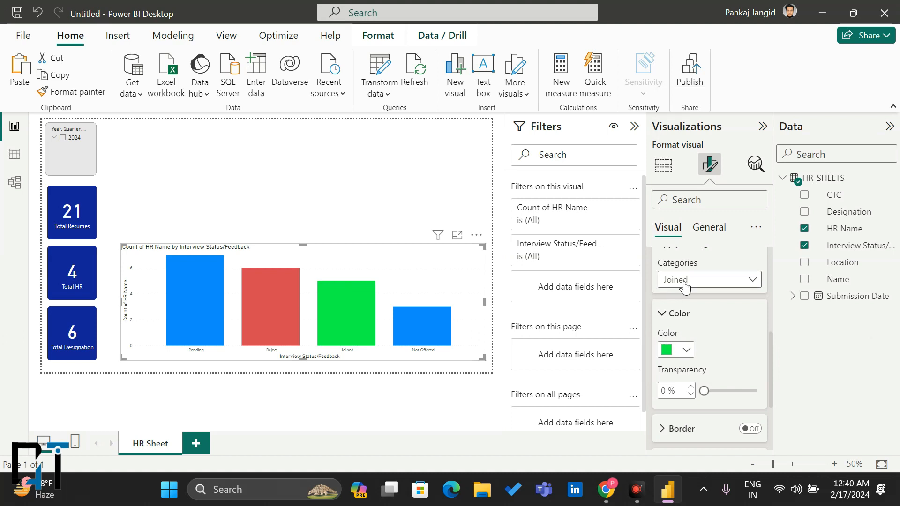
left_click(685, 350)
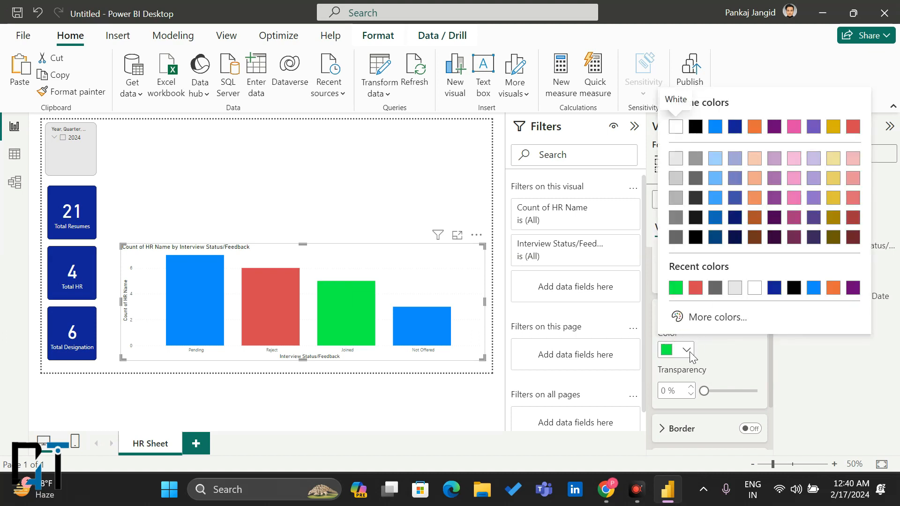
left_click(690, 356)
Color the Not Offered column of the interview status chart light orange
left_click(729, 283)
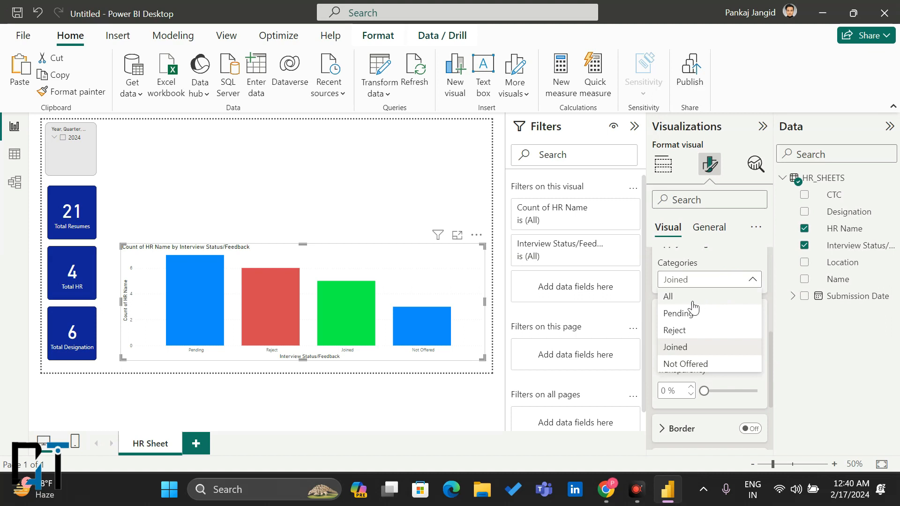
left_click(680, 363)
left_click(684, 351)
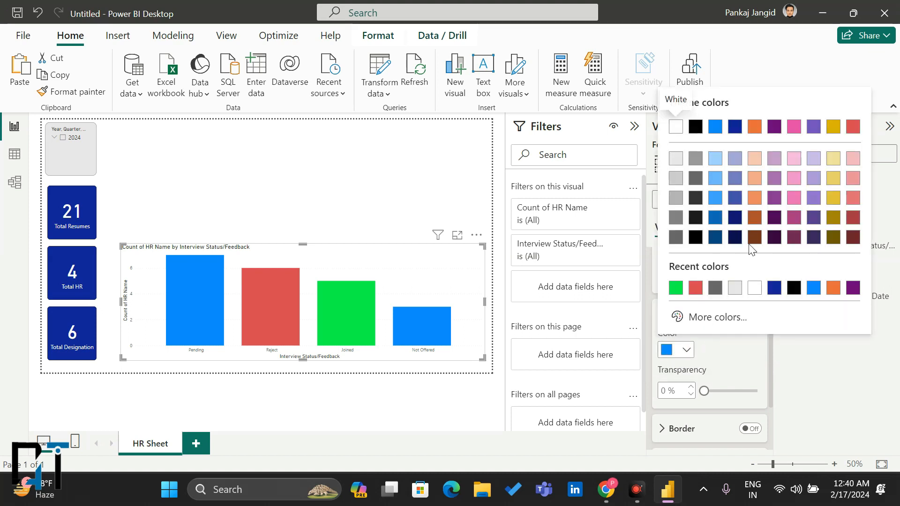
left_click(754, 159)
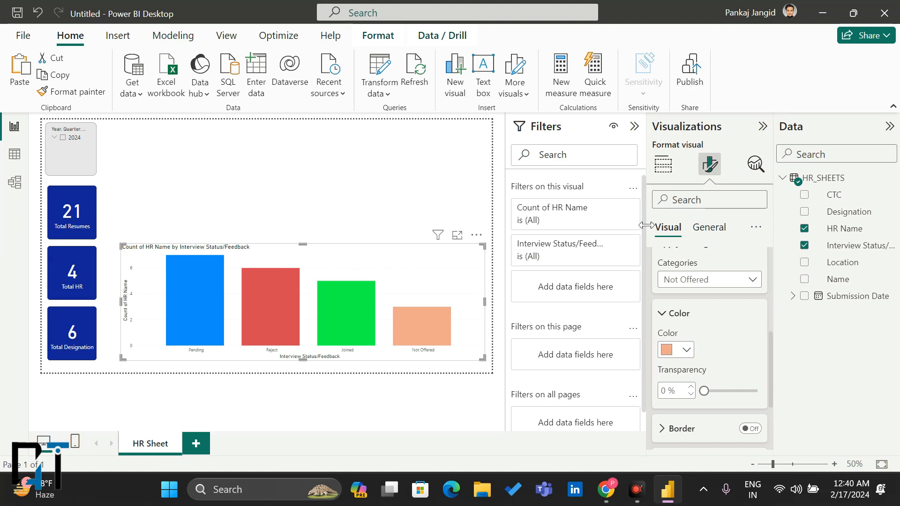
Add a new-style slicer on HR Name, resized to a compact box above the left part of the column chart
left_click(663, 165)
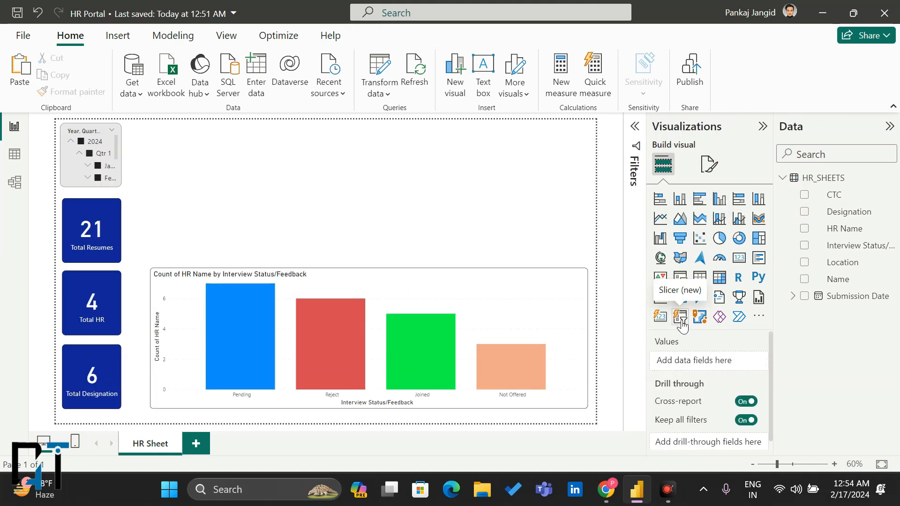
left_click(680, 317)
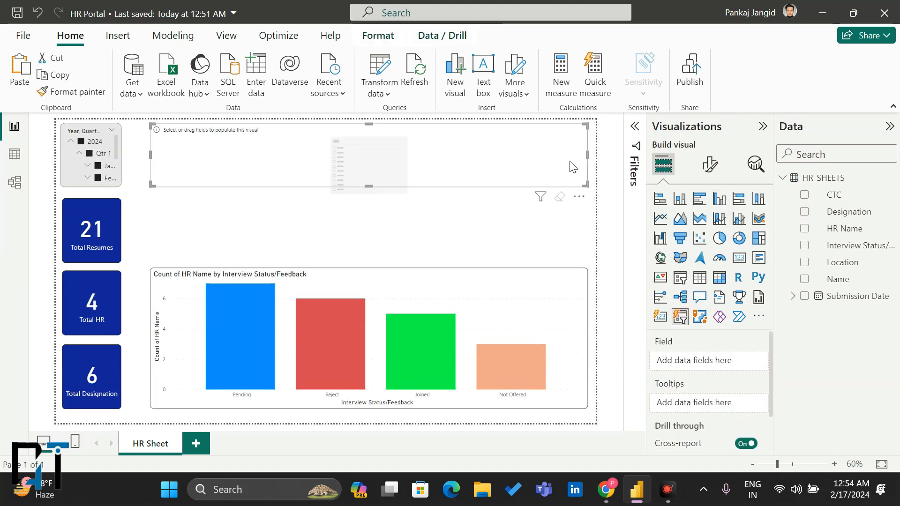
left_click_drag(586, 157, 197, 247)
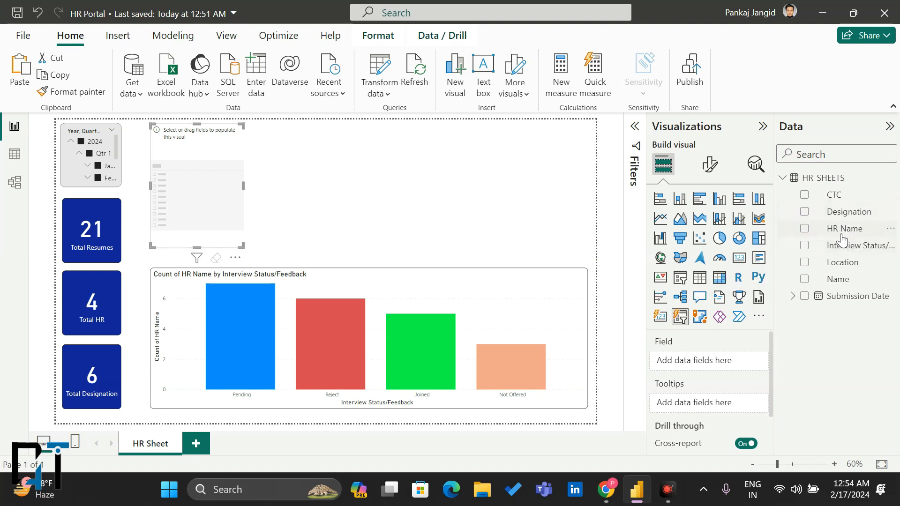
left_click_drag(842, 235, 713, 371)
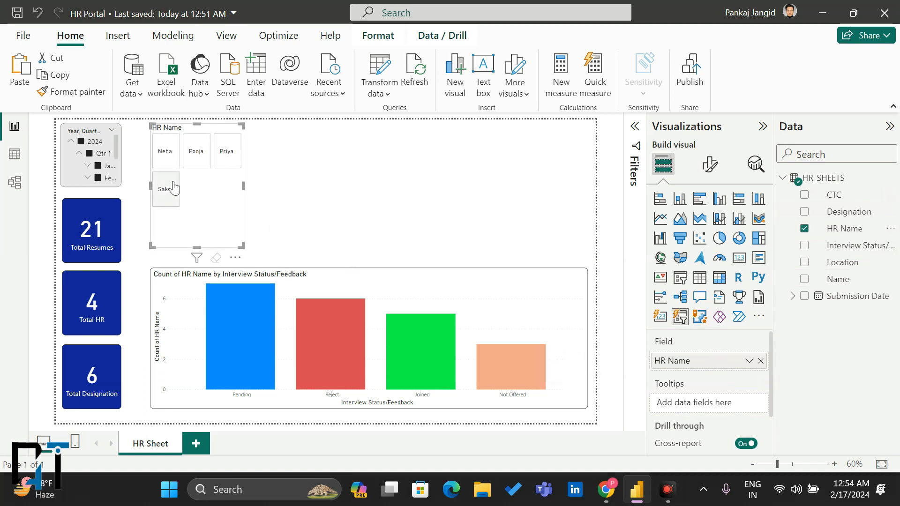
Change the HR Name slicer's button shape to Rounded Rectangle
left_click(710, 165)
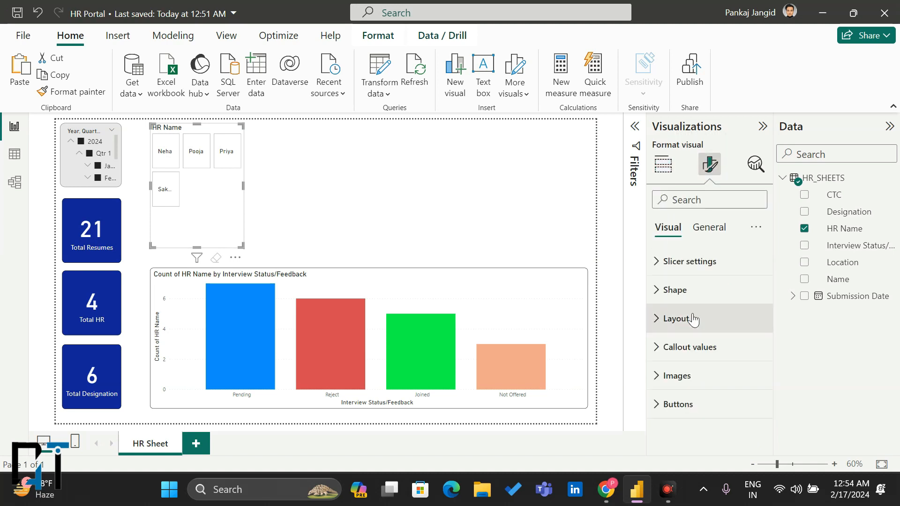
left_click(665, 290)
left_click(704, 338)
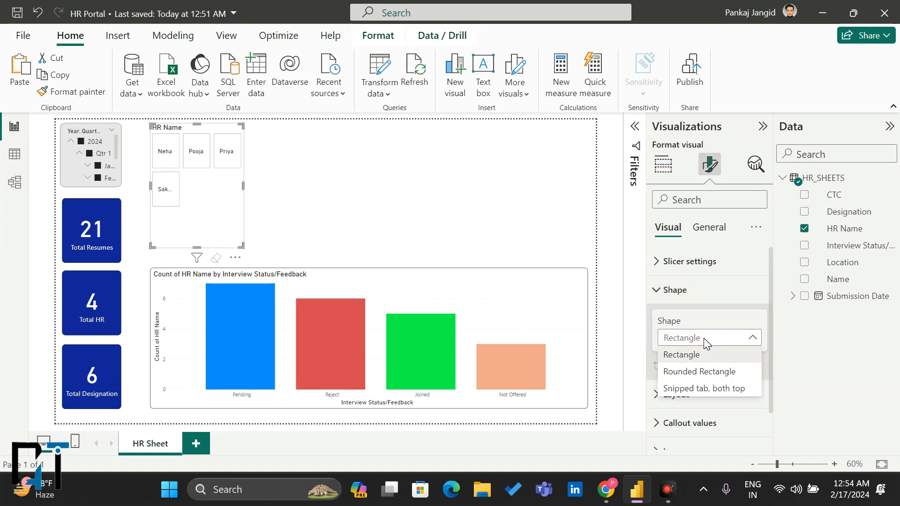
left_click(687, 371)
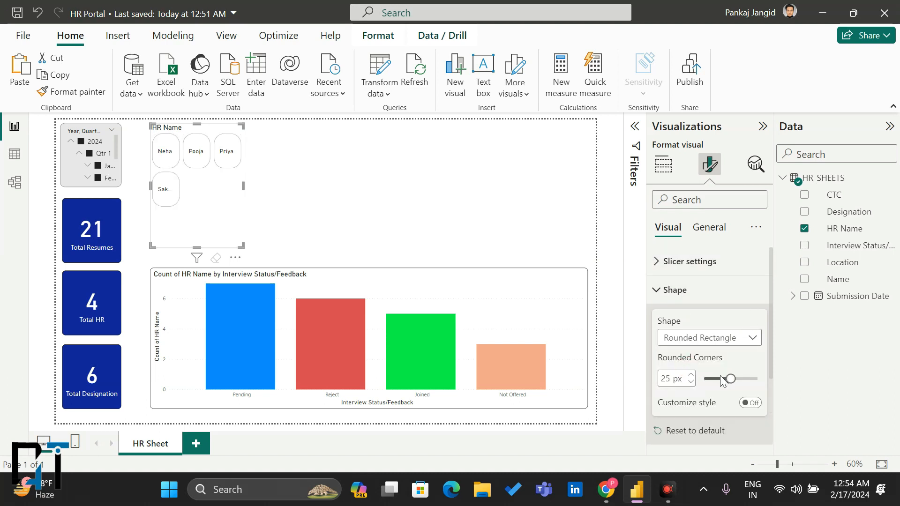
left_click(655, 291)
Set the HR Name slicer's layout to 3 rows and 1 column
left_click(657, 322)
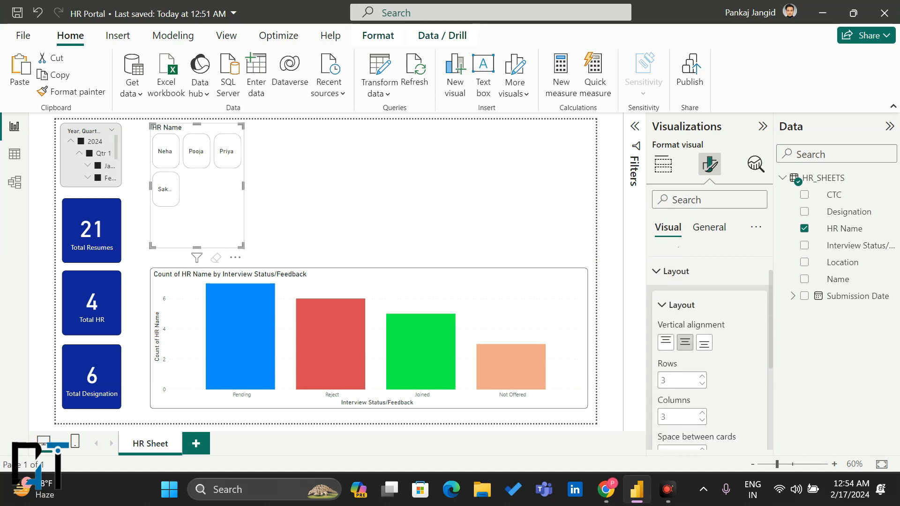
left_click(702, 376)
left_click(702, 384)
left_click(702, 384)
left_click(701, 378)
left_click(701, 419)
left_click(702, 421)
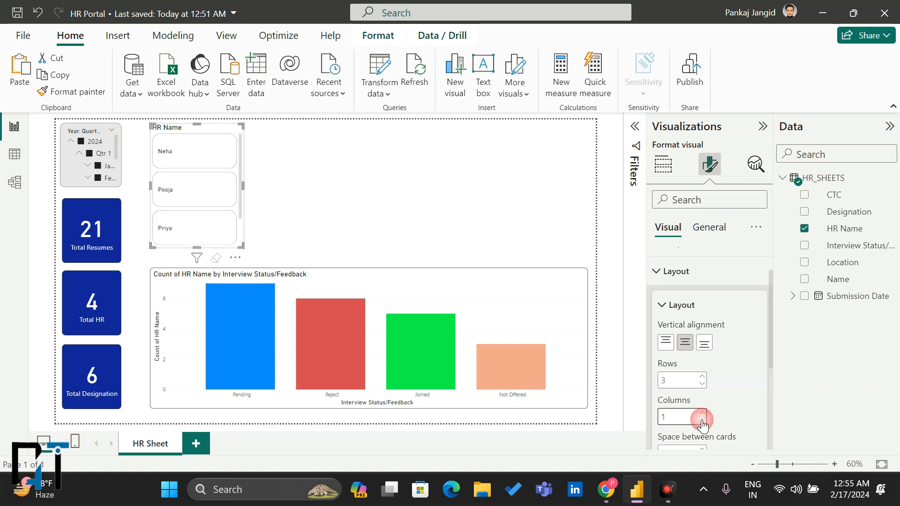
Narrow the HR Name slicer slightly and set its layout to 4 rows
left_click_drag(242, 183, 230, 187)
left_click(230, 187)
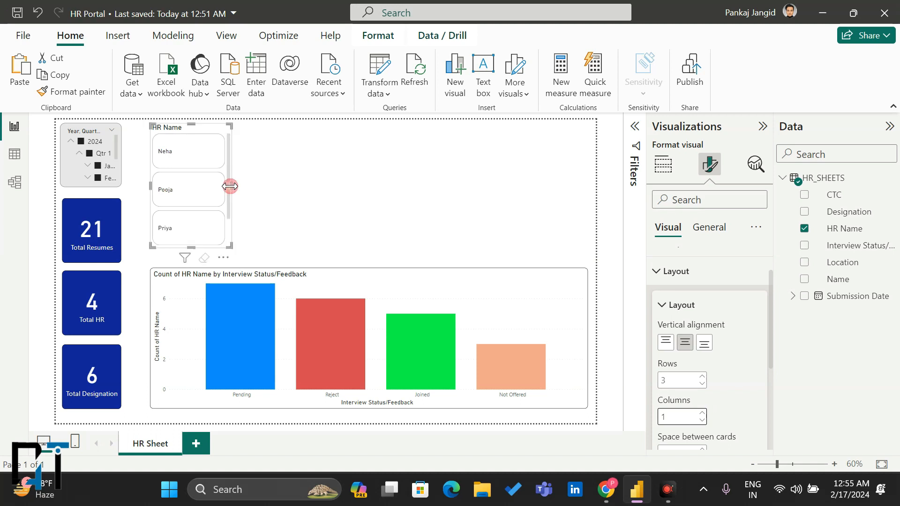
left_click(701, 377)
left_click(701, 377)
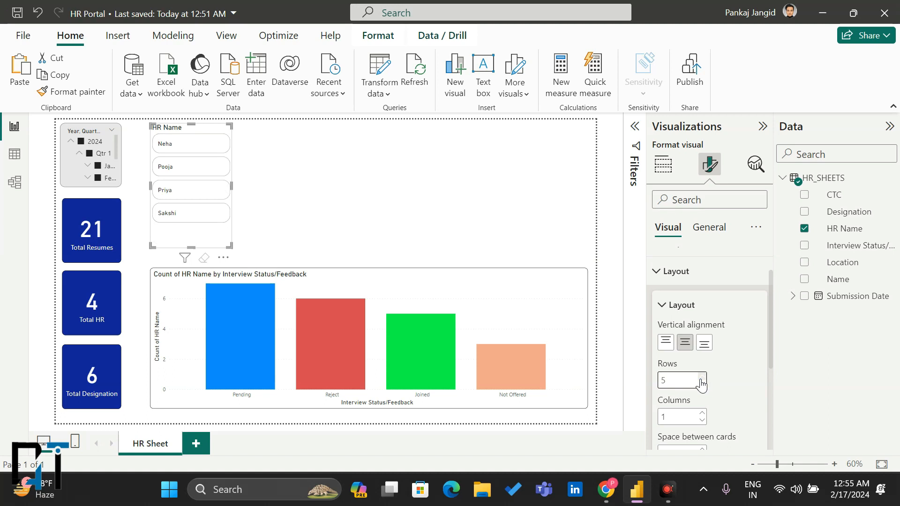
left_click(701, 383)
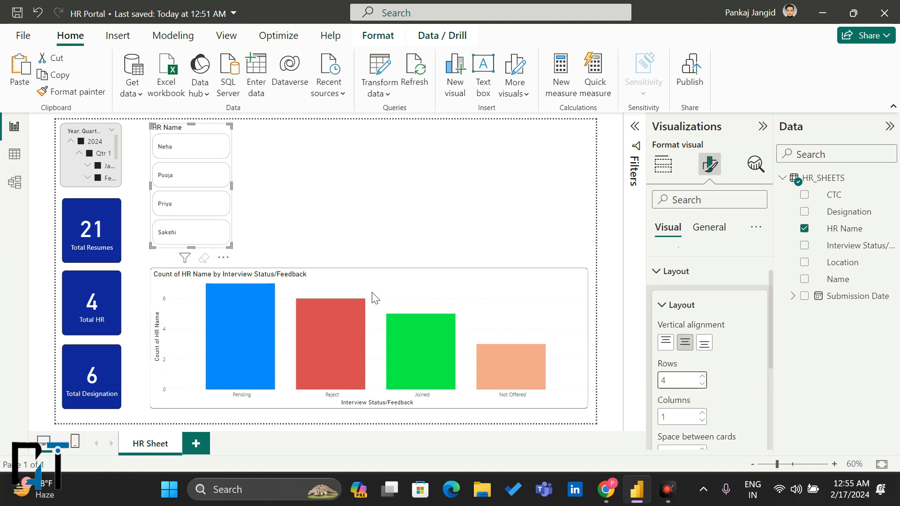
Reduce the HR Name slicer's height and set its layout to 3 rows
left_click_drag(189, 244, 189, 223)
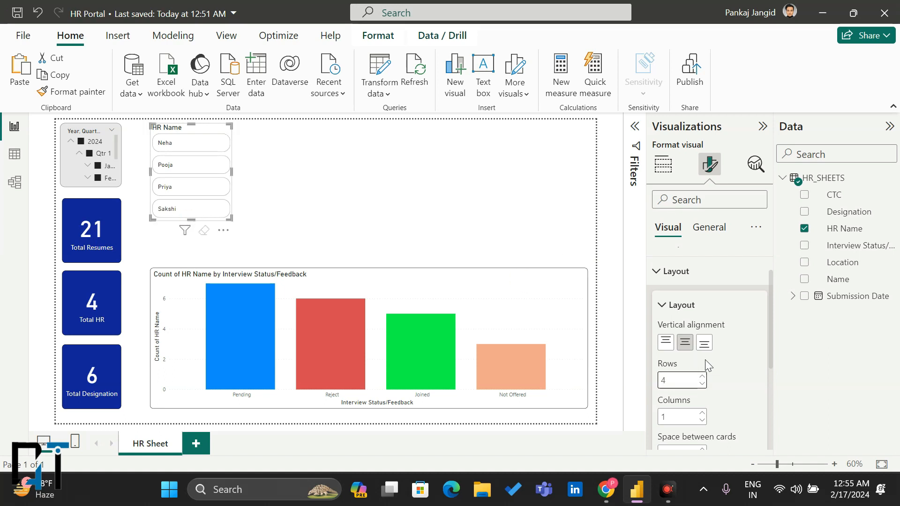
left_click(701, 378)
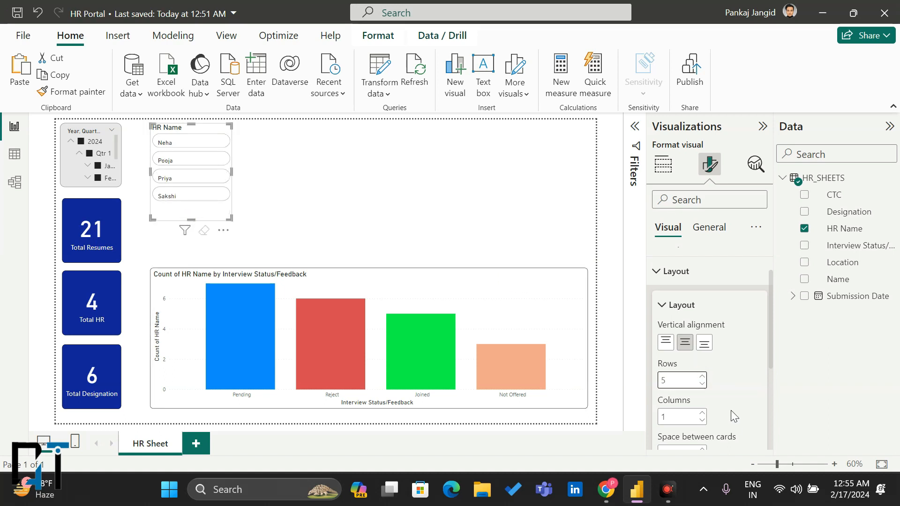
left_click(702, 383)
left_click(702, 383)
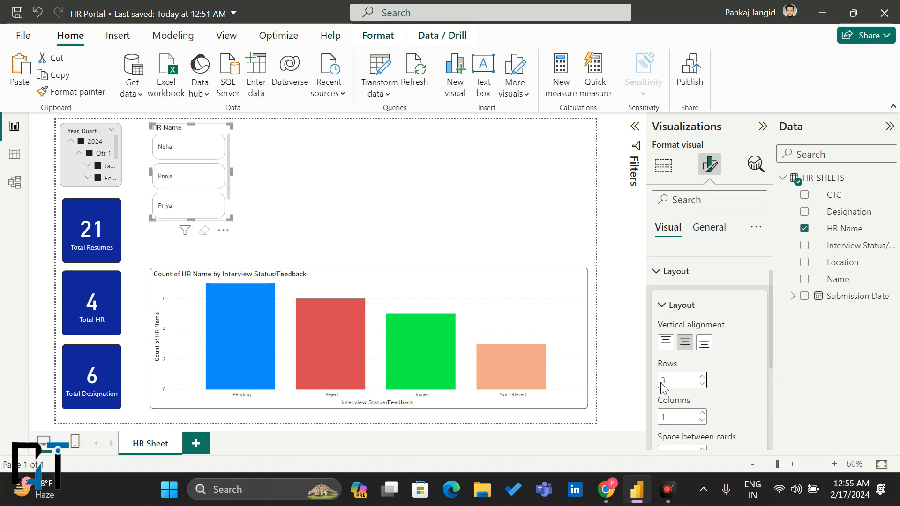
Give the HR Name slicer a visual border with 11 px rounded corners and move it slightly down the page
left_click(707, 227)
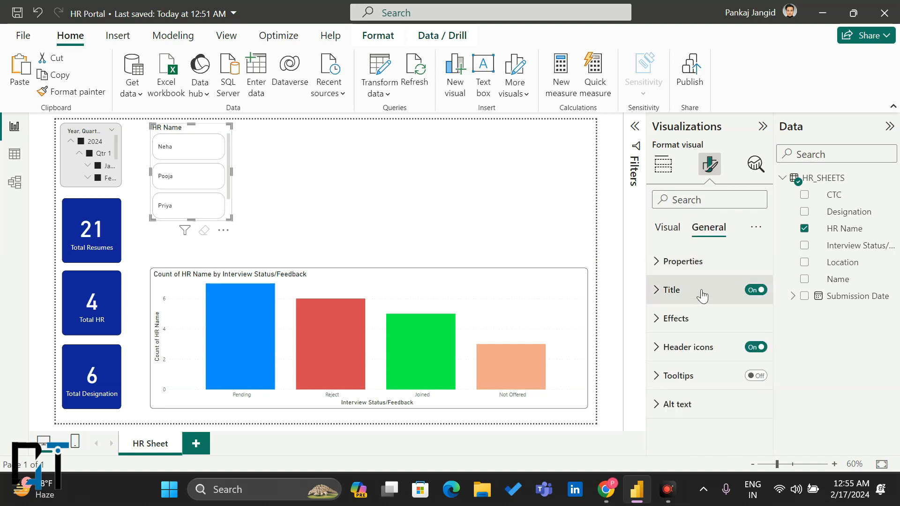
left_click(657, 320)
scroll(736, 369, "down", 1)
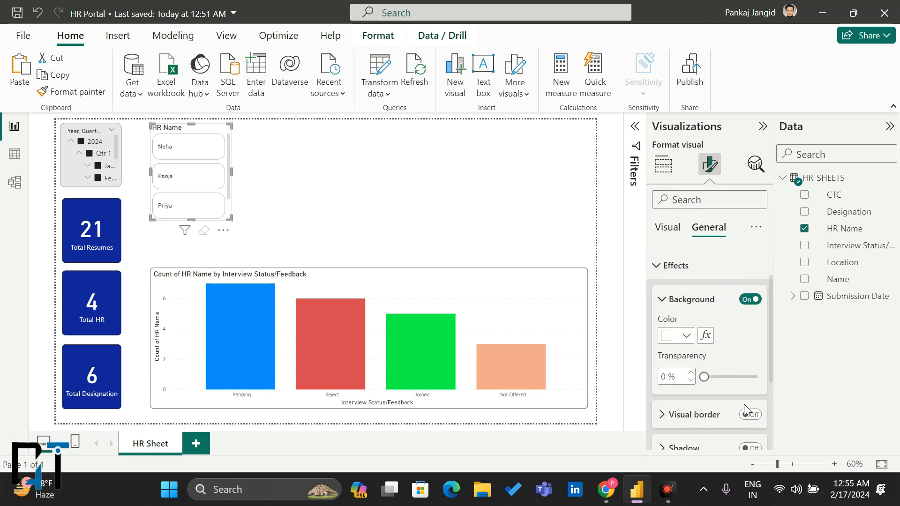
left_click(749, 414)
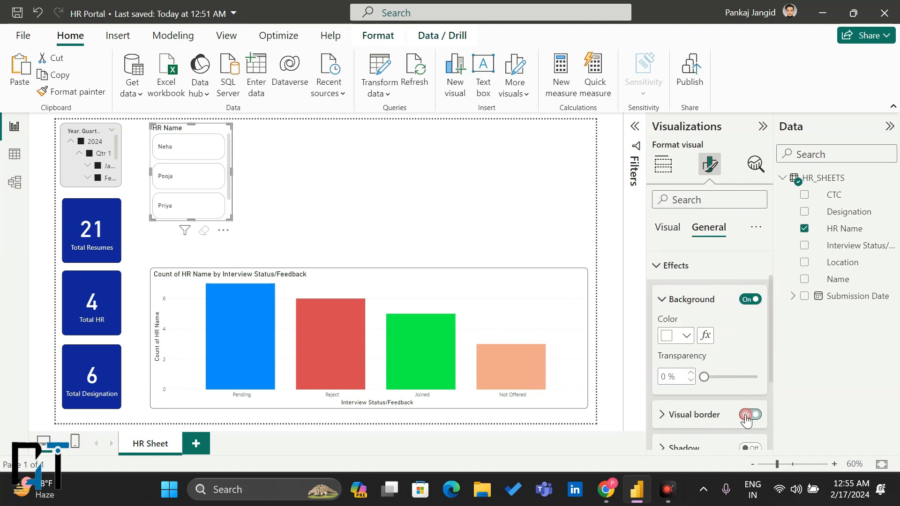
left_click(668, 415)
scroll(724, 423, "down", 1)
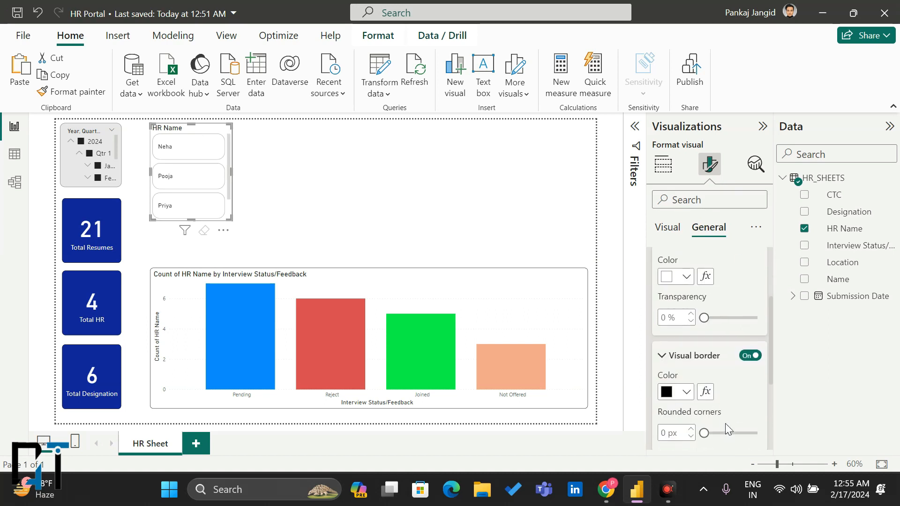
left_click(724, 434)
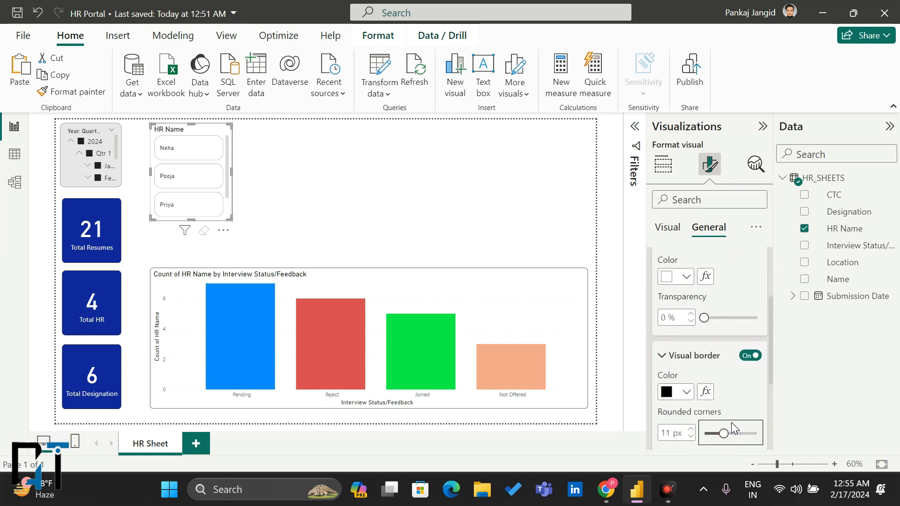
left_click(381, 186)
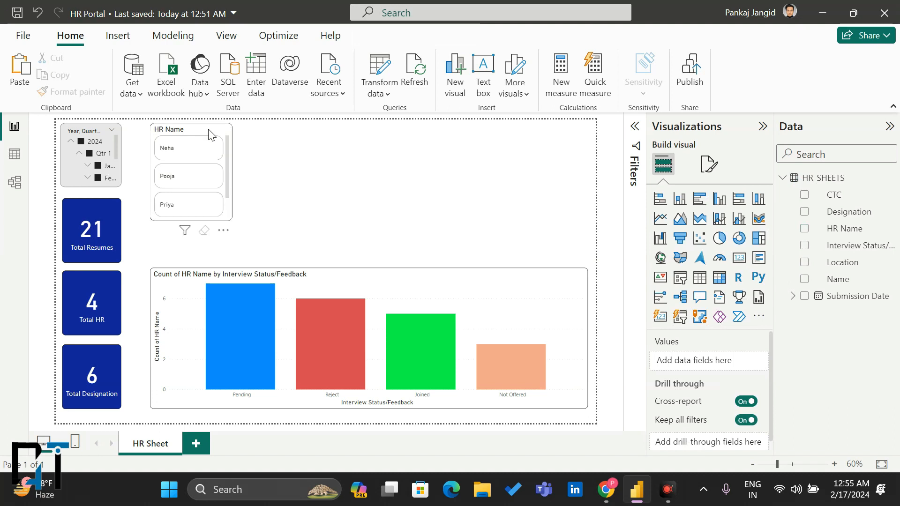
left_click_drag(209, 134, 211, 150)
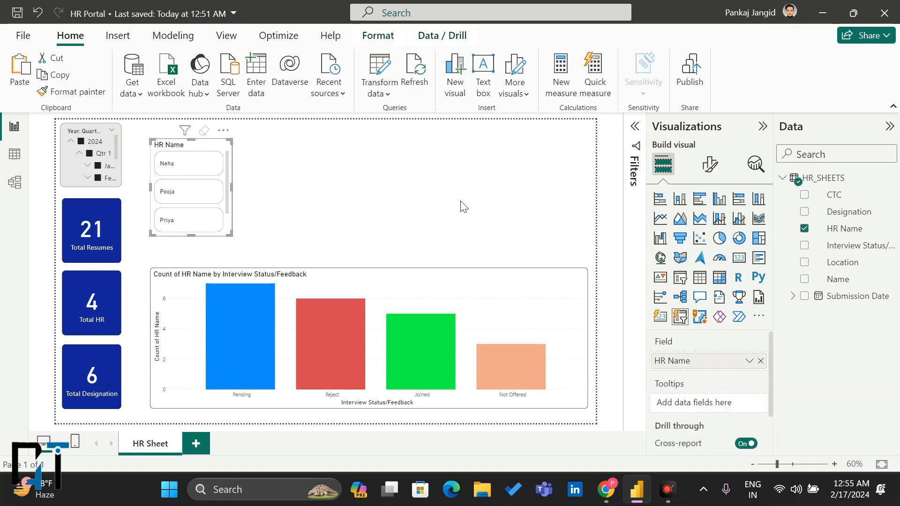
Add a funnel chart beside the HR Name slicer with Designation as the category and the count of HR Name as values
left_click(413, 194)
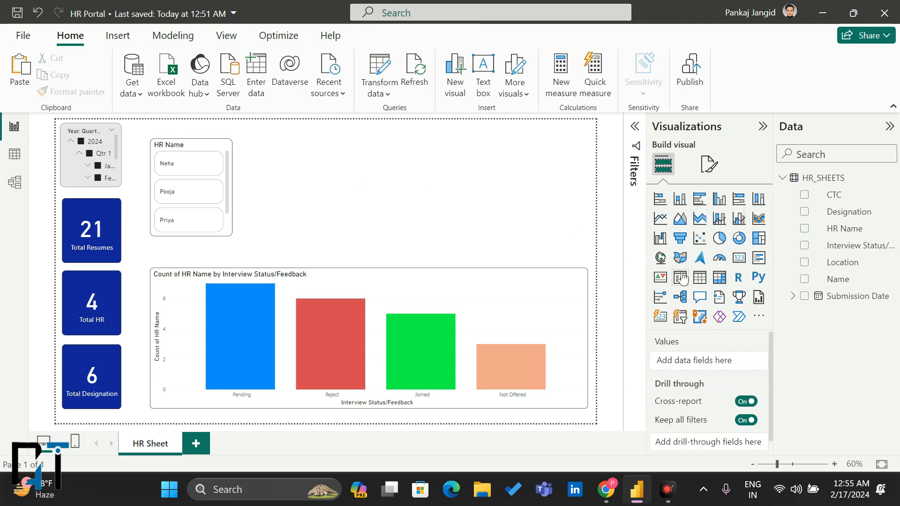
left_click(680, 240)
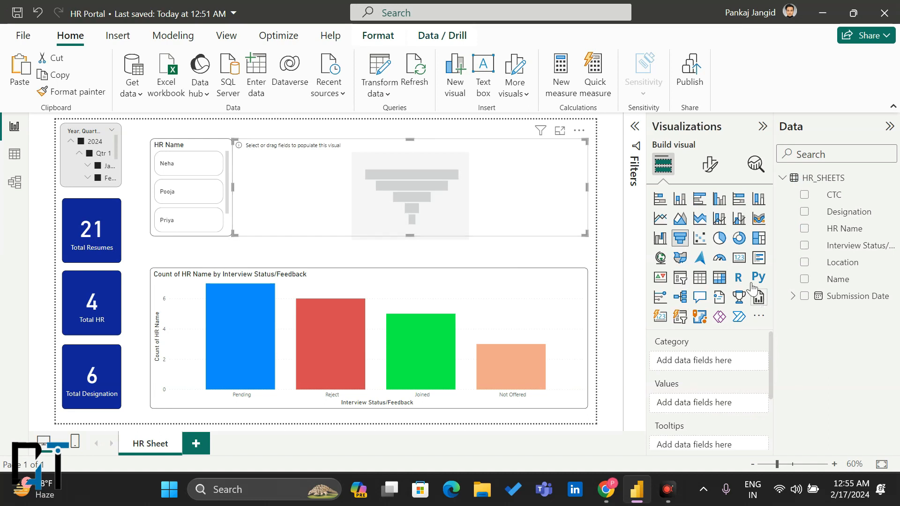
left_click(709, 164)
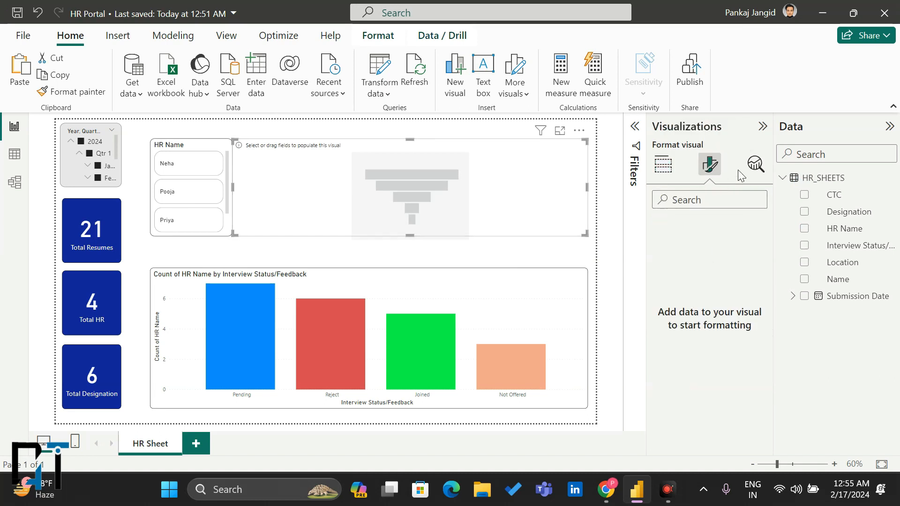
left_click(661, 166)
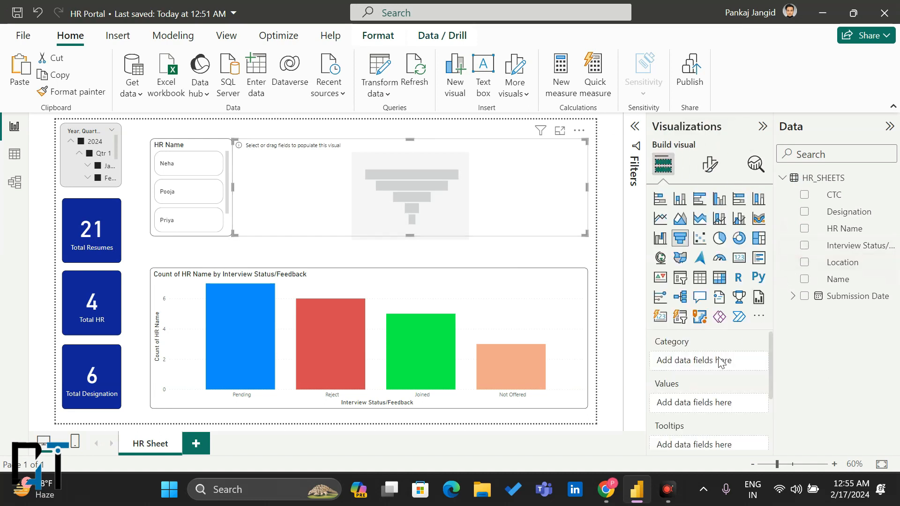
left_click_drag(846, 218, 688, 367)
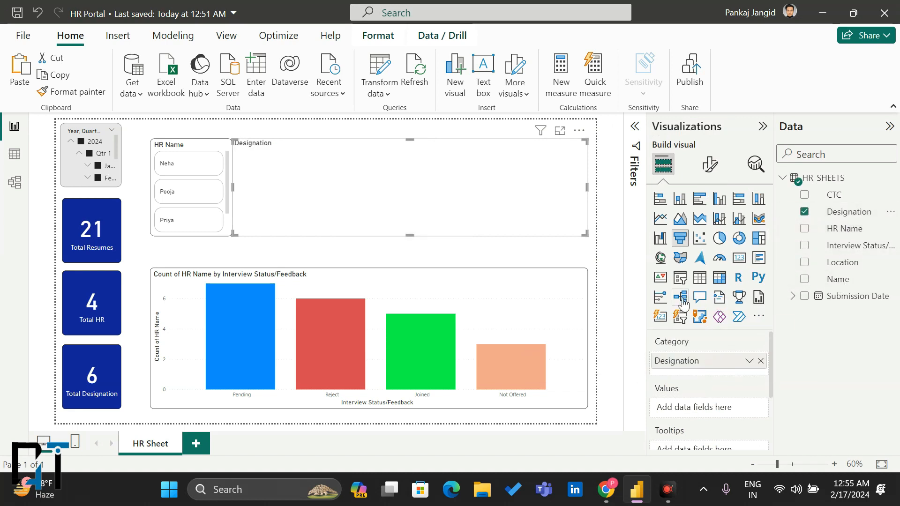
left_click_drag(827, 229, 733, 409)
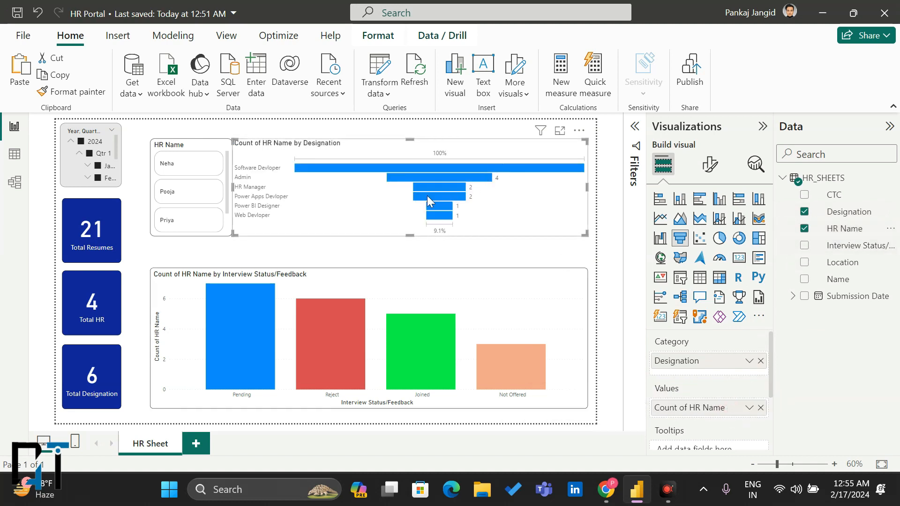
Show the funnel chart's HR Name count as percent of grand total
left_click(748, 407)
mouse_move(790, 385)
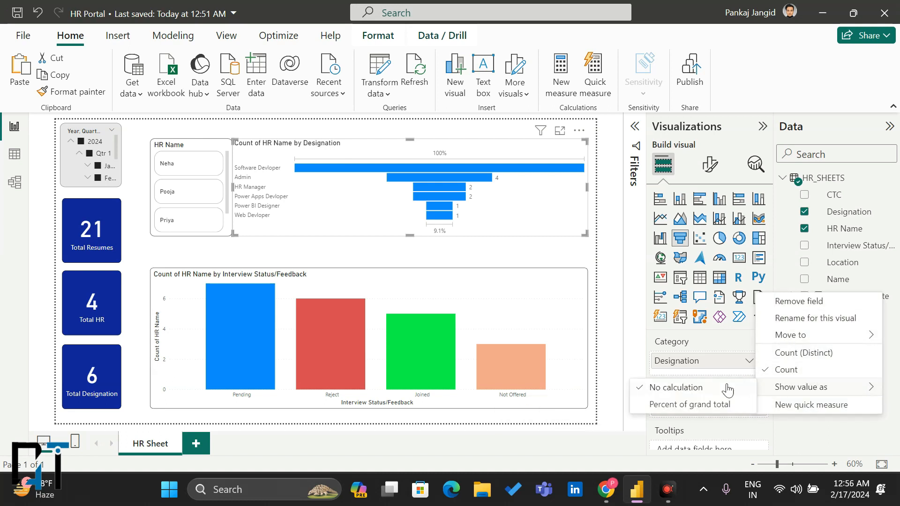
left_click(695, 406)
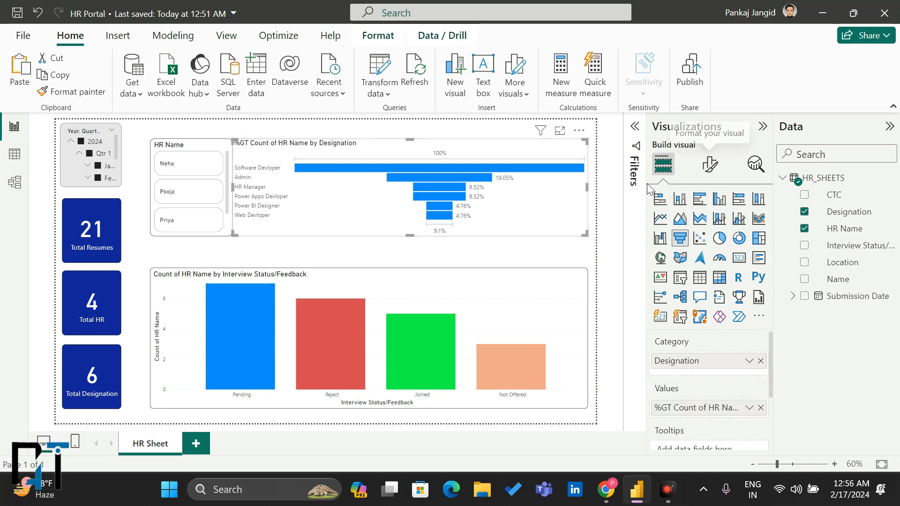
Extend the lower edges of the funnel chart and the HR Name slicer down to just above the column chart
left_click_drag(408, 233, 411, 262)
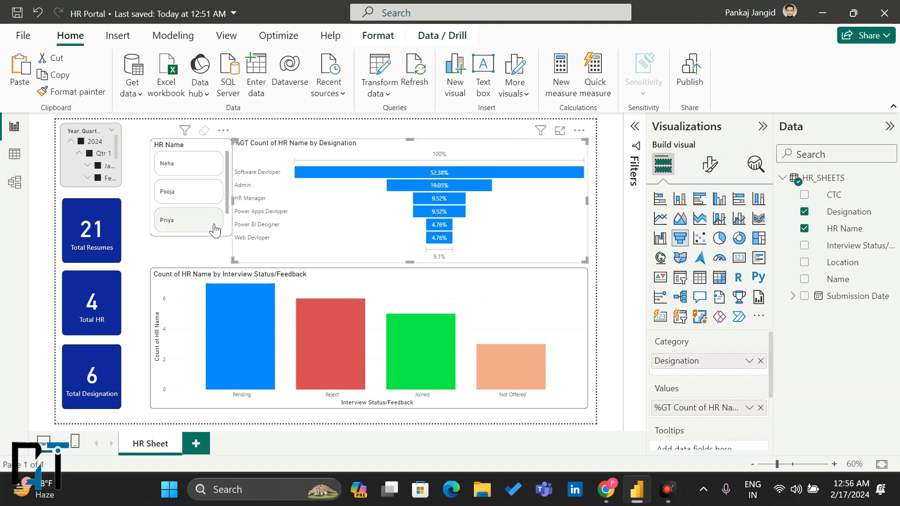
left_click(228, 233)
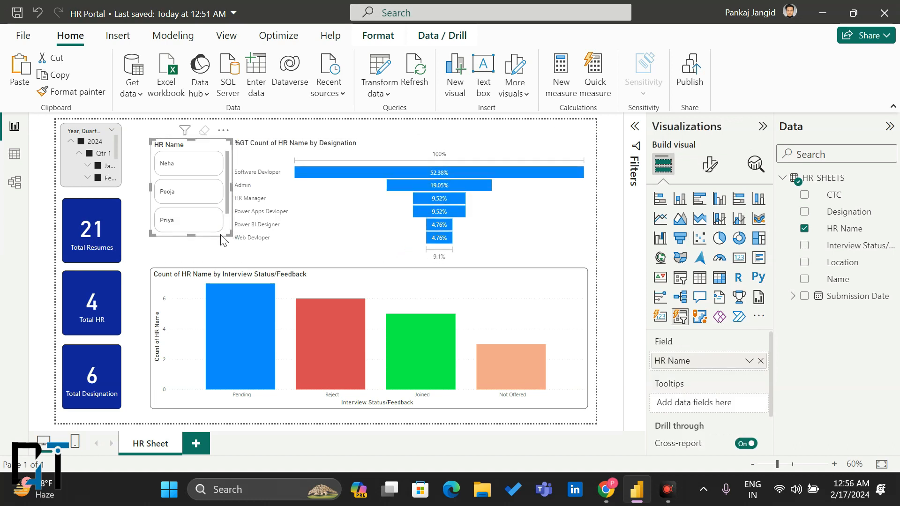
left_click_drag(192, 243, 188, 262)
Give the funnel chart a visual border with 7 px rounded corners
left_click(309, 258)
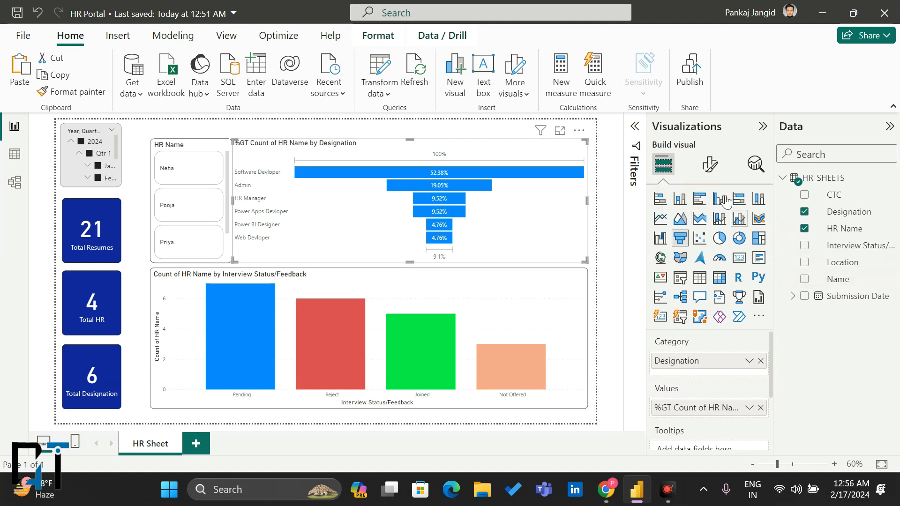
left_click(709, 164)
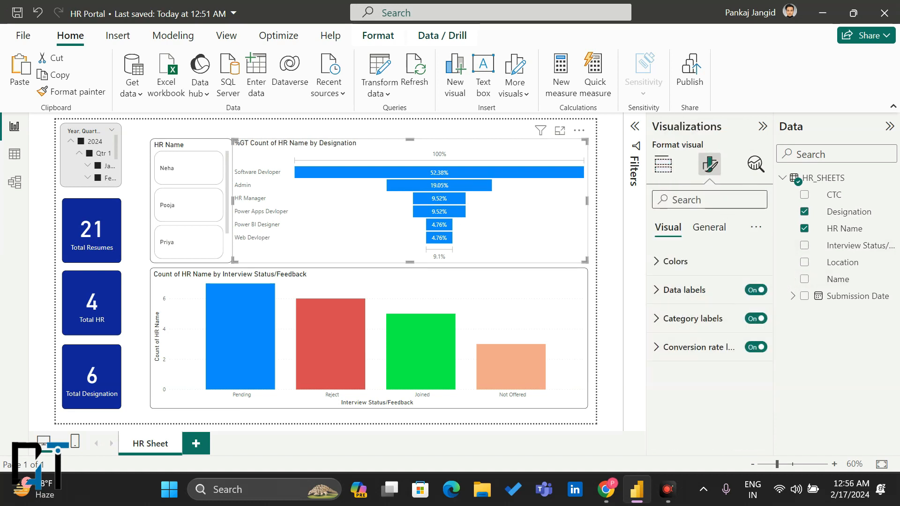
left_click(708, 228)
left_click(664, 317)
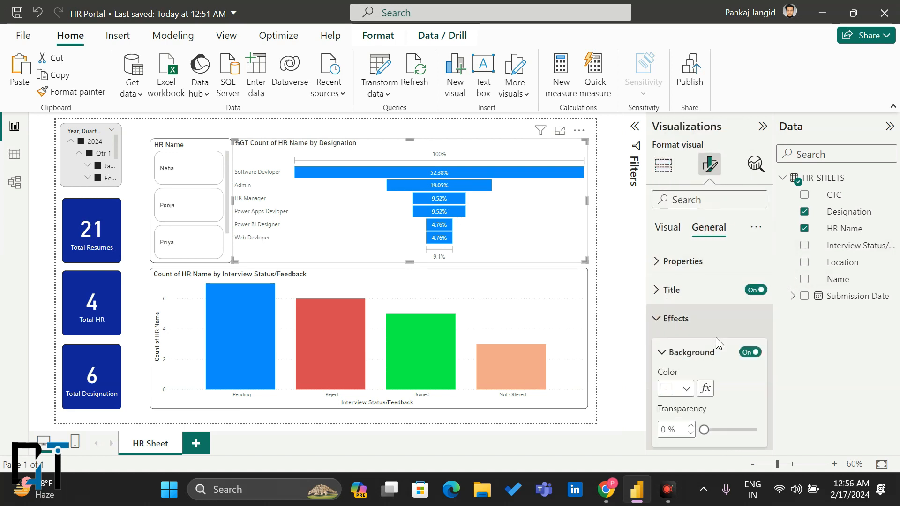
scroll(715, 337, "down", 3)
left_click(739, 355)
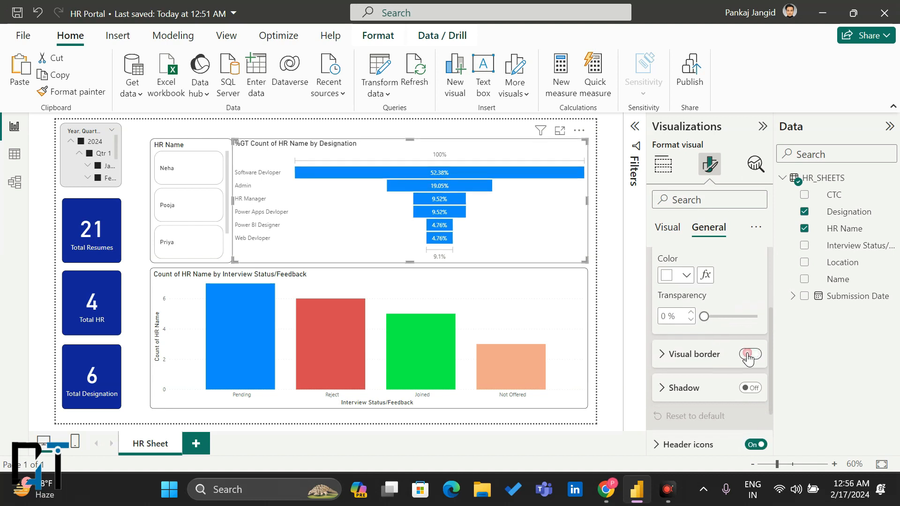
left_click(662, 355)
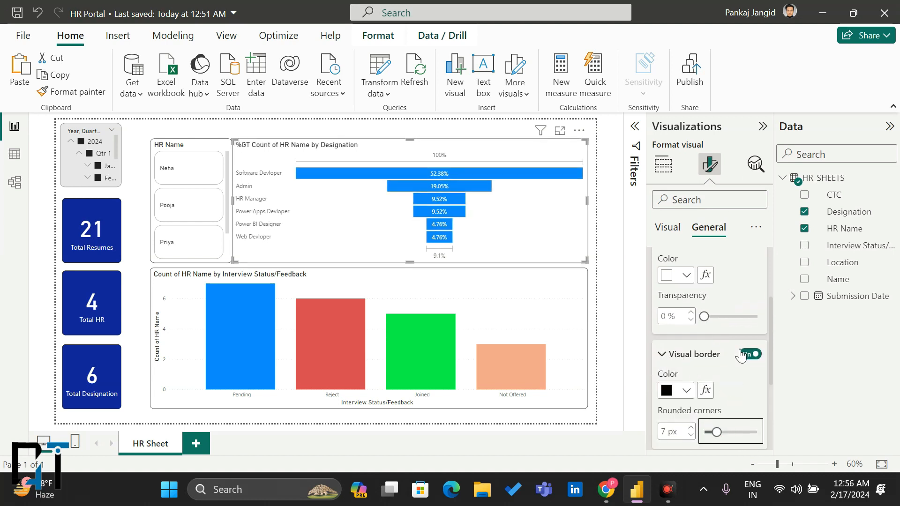
Enable individual category colors in the funnel chart, making the Software Devloper bar yellow and the Power Apps Devloper bar red
left_click(665, 227)
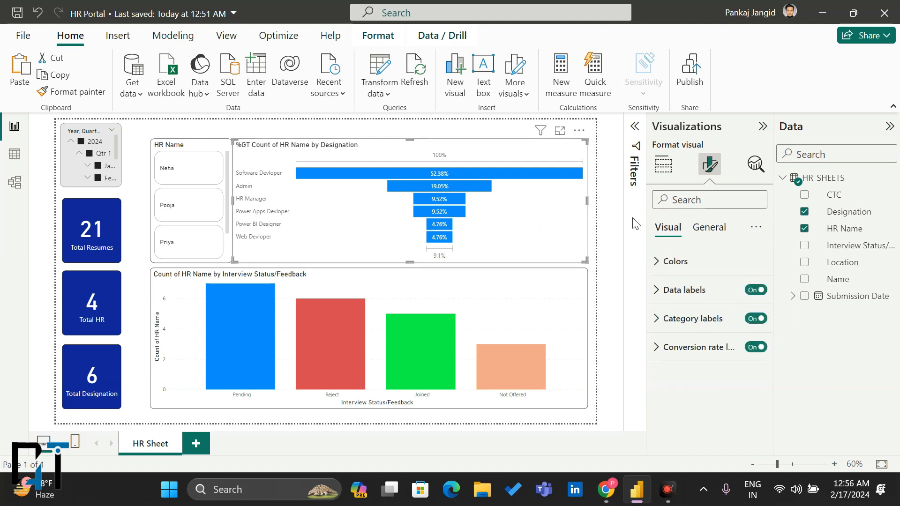
left_click(660, 262)
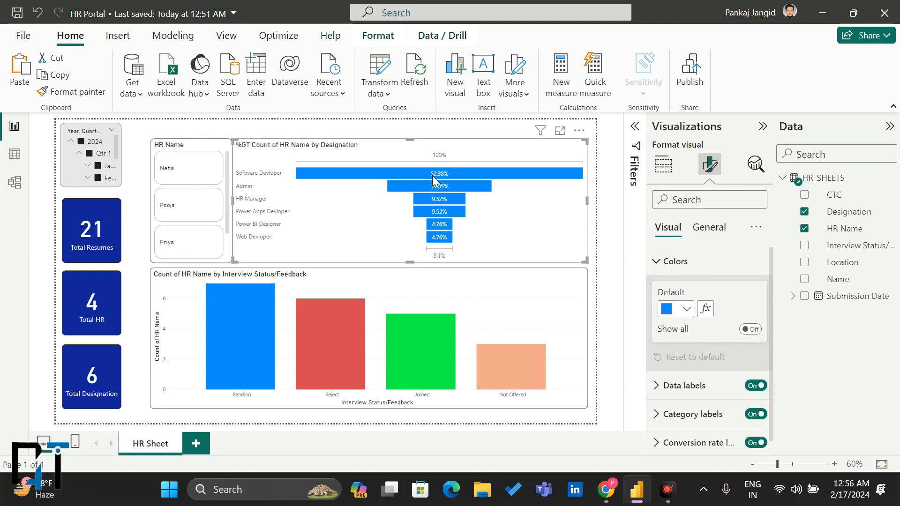
left_click(750, 329)
scroll(747, 328, "down", 1)
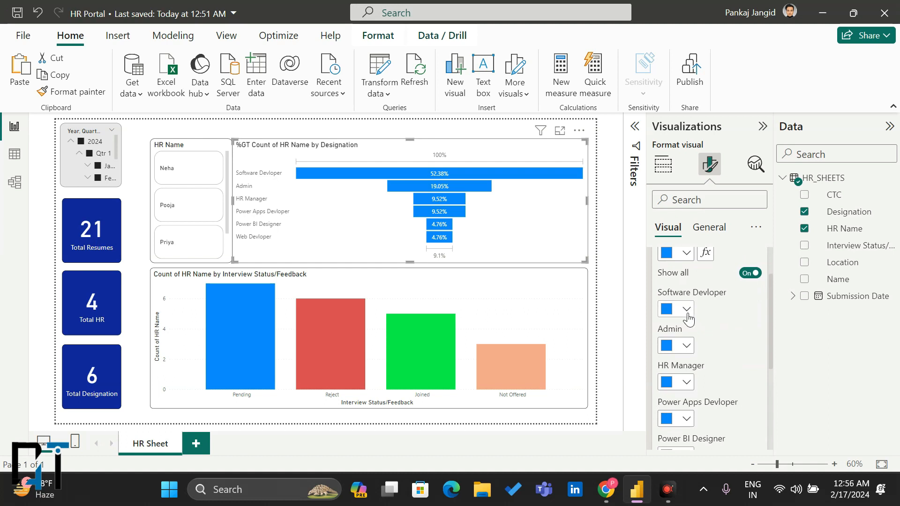
left_click(685, 309)
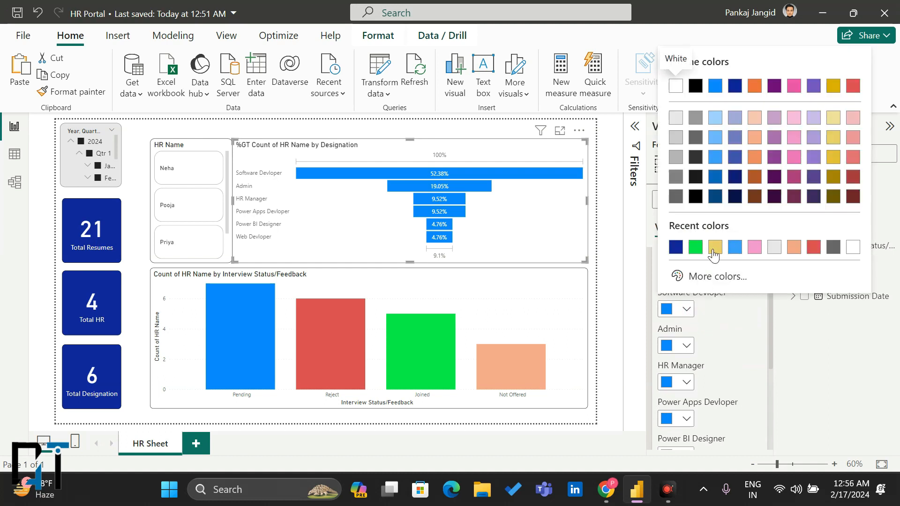
left_click(715, 246)
scroll(707, 374, "down", 1)
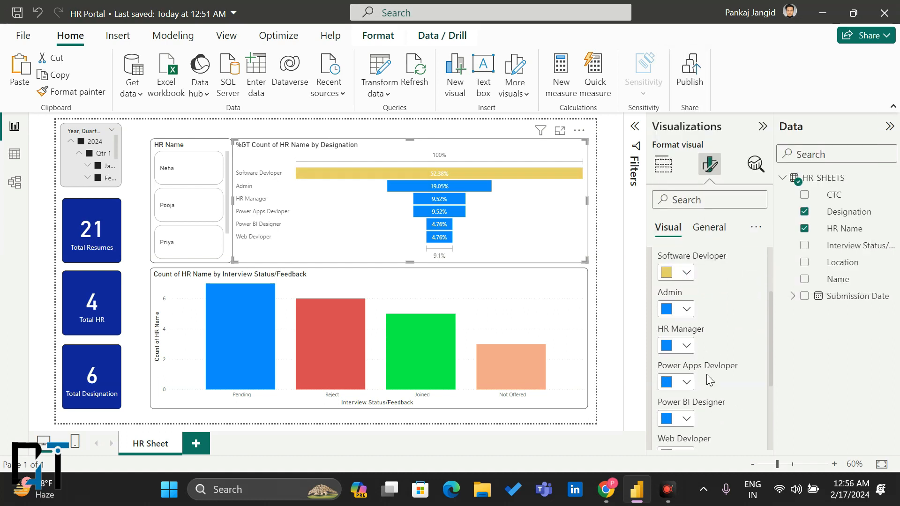
left_click(686, 382)
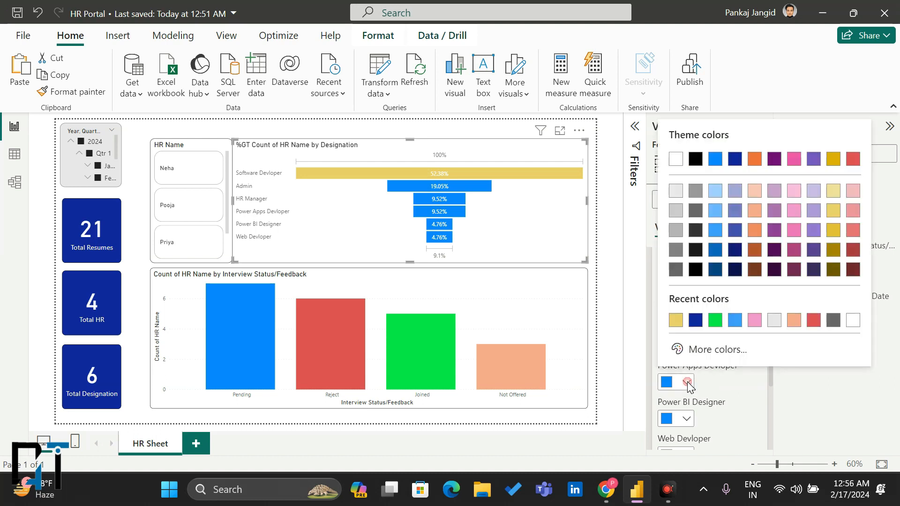
left_click(852, 159)
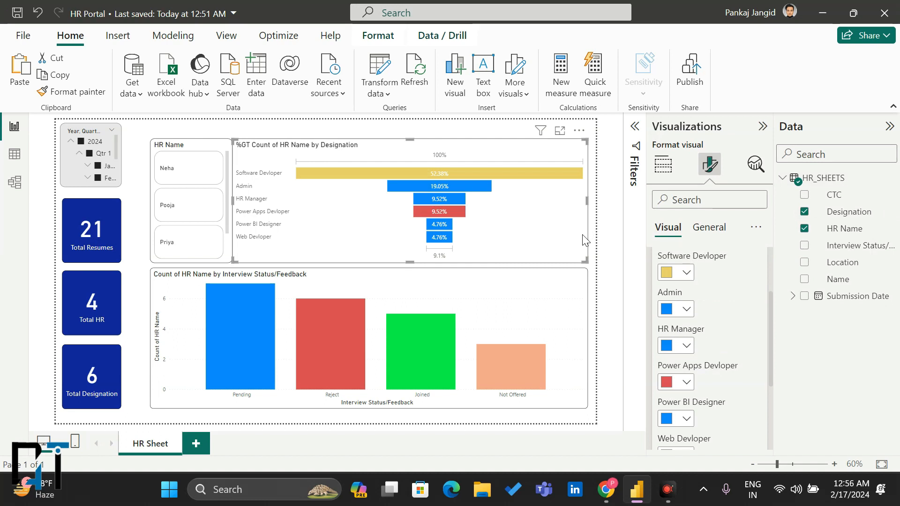
Turn on data labels for the interview-status column chart
left_click(290, 294)
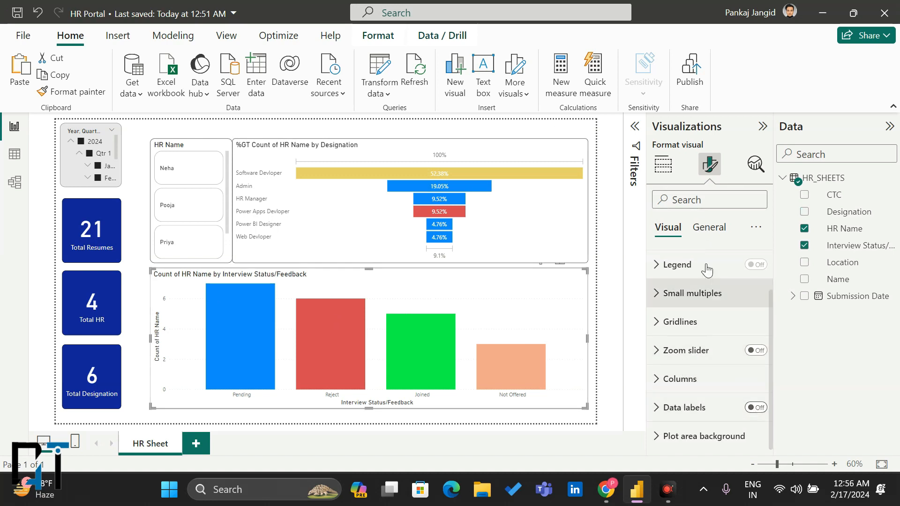
left_click(755, 407)
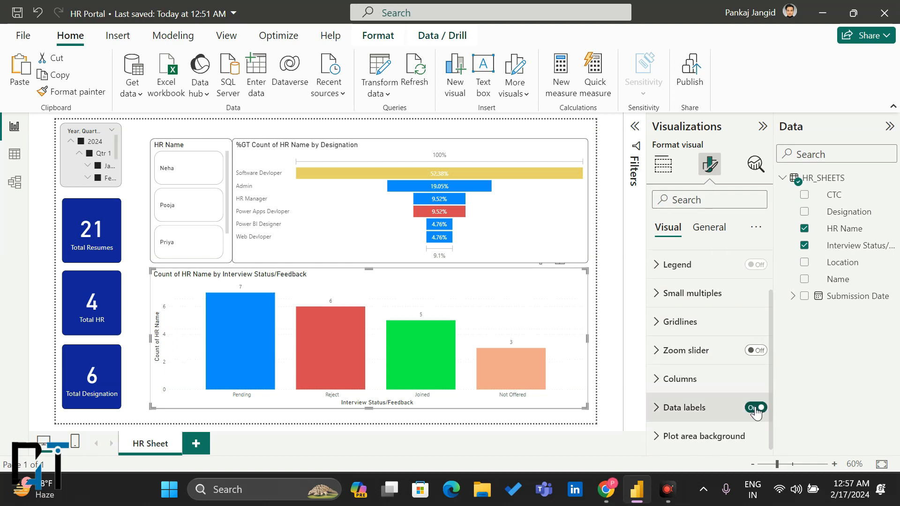
Try the column chart's HR Name count as percent of grand total, and return it to no calculation
left_click(663, 164)
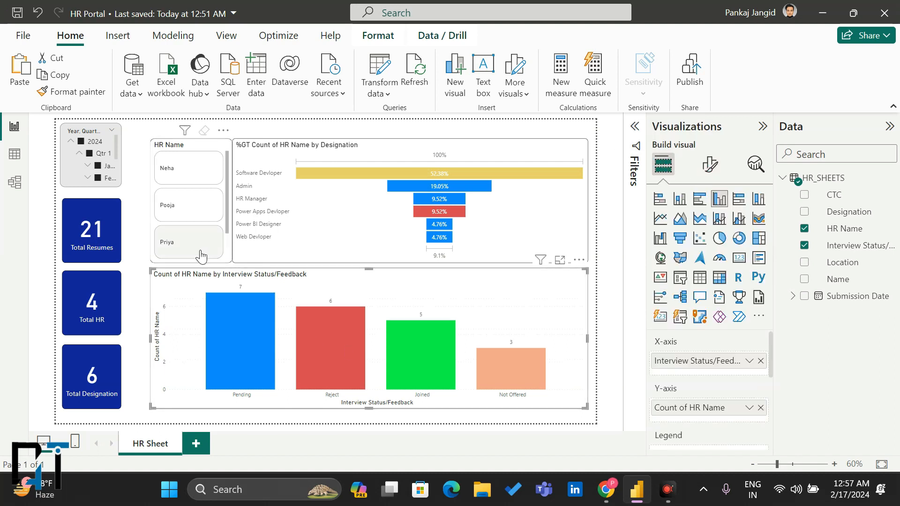
mouse_move(714, 370)
left_mouse_down()
mouse_move(642, 363)
mouse_move(698, 375)
left_mouse_up()
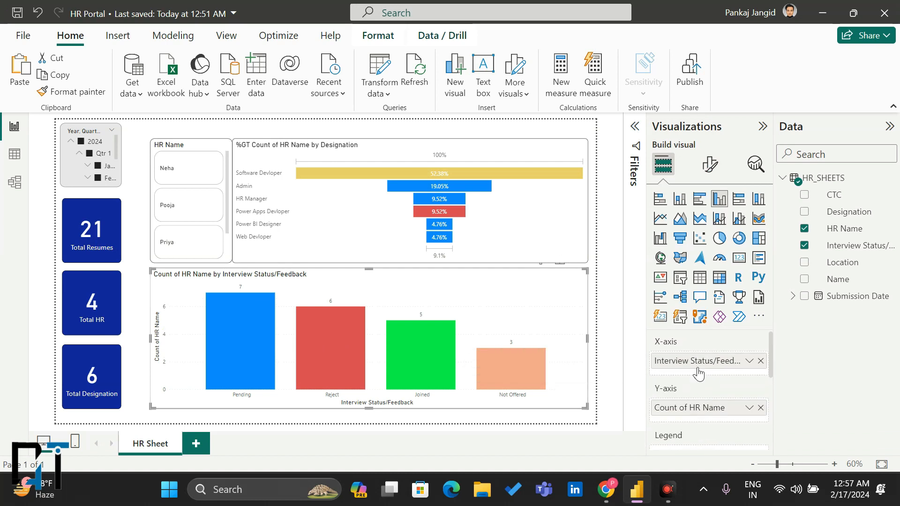
left_click(749, 407)
mouse_move(797, 390)
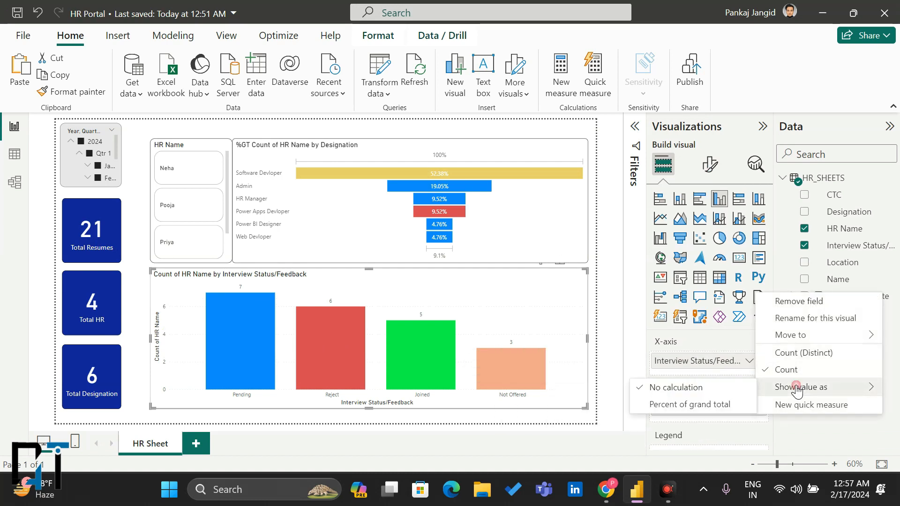
left_click(706, 405)
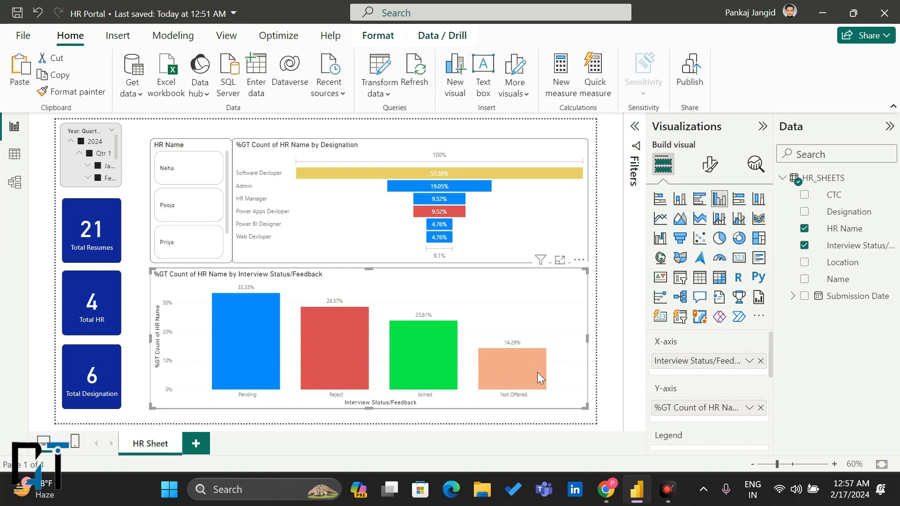
left_click(748, 408)
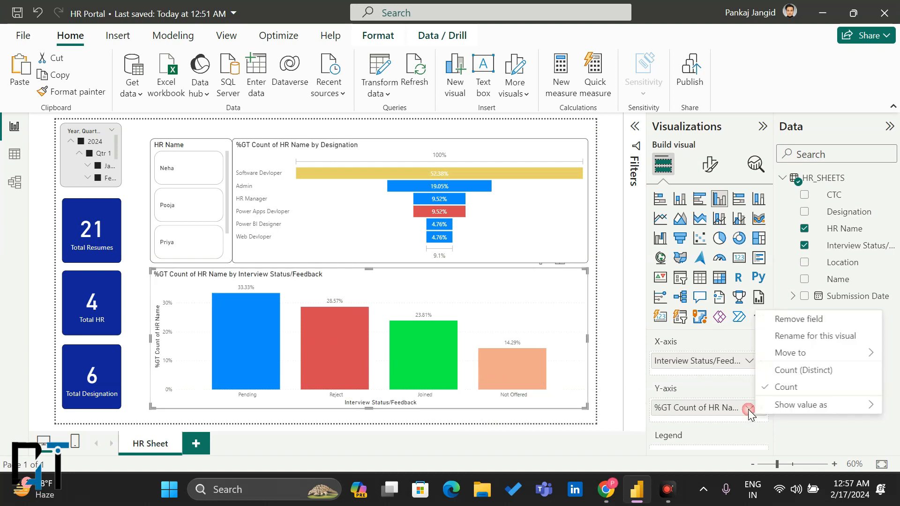
mouse_move(804, 407)
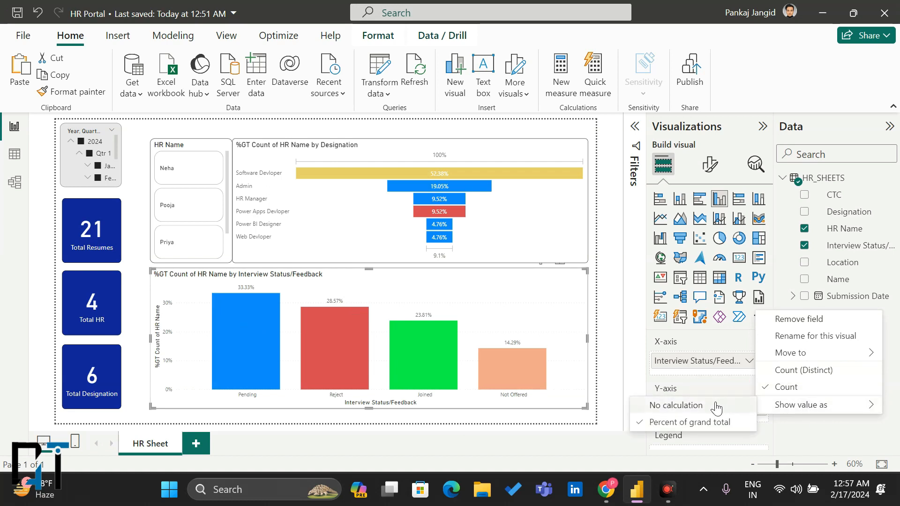
left_click(693, 405)
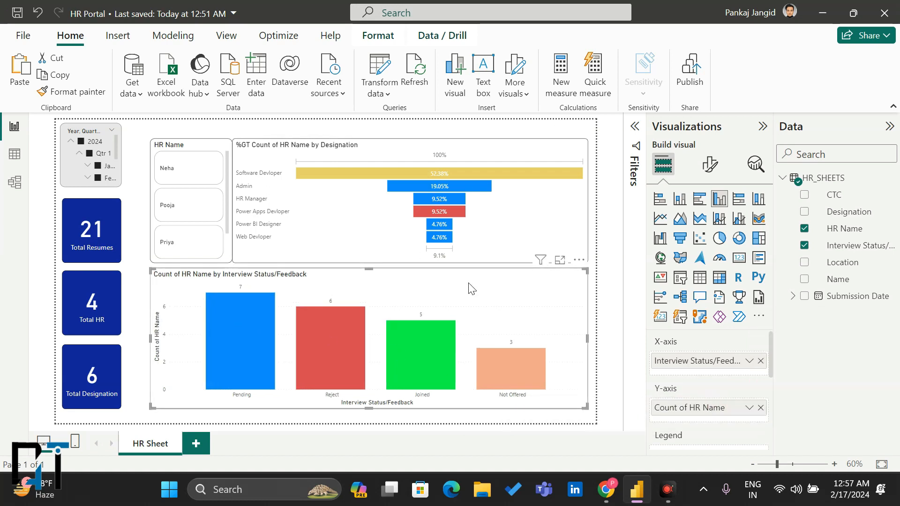
left_click(616, 203)
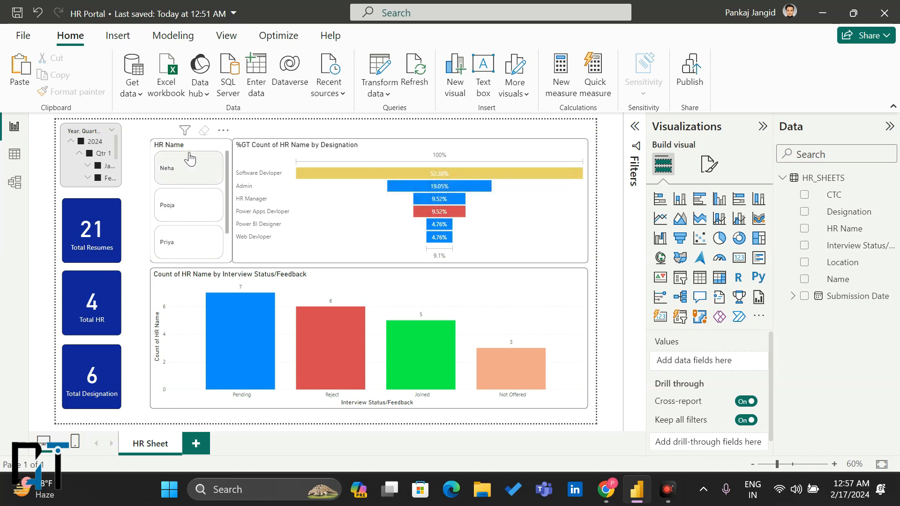
Turn on the "Select all" option in the HR Name slicer's selection settings
left_click(211, 149)
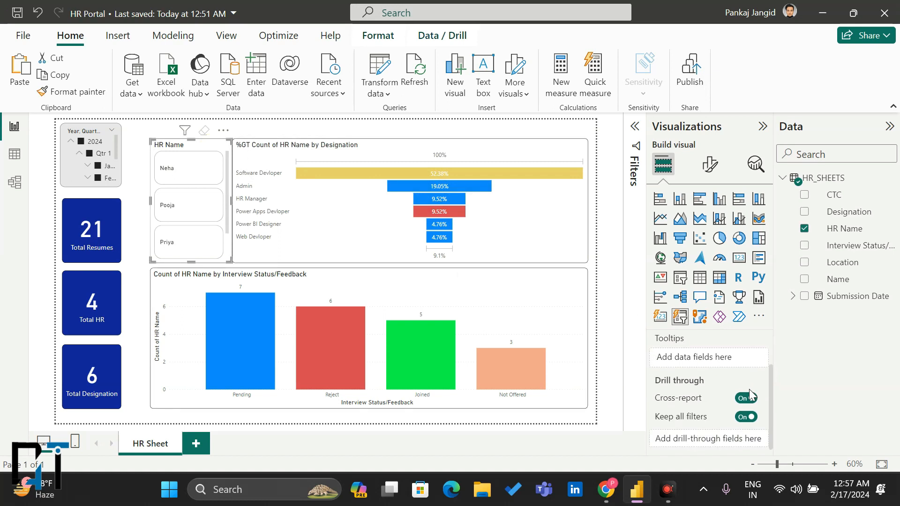
left_click(710, 164)
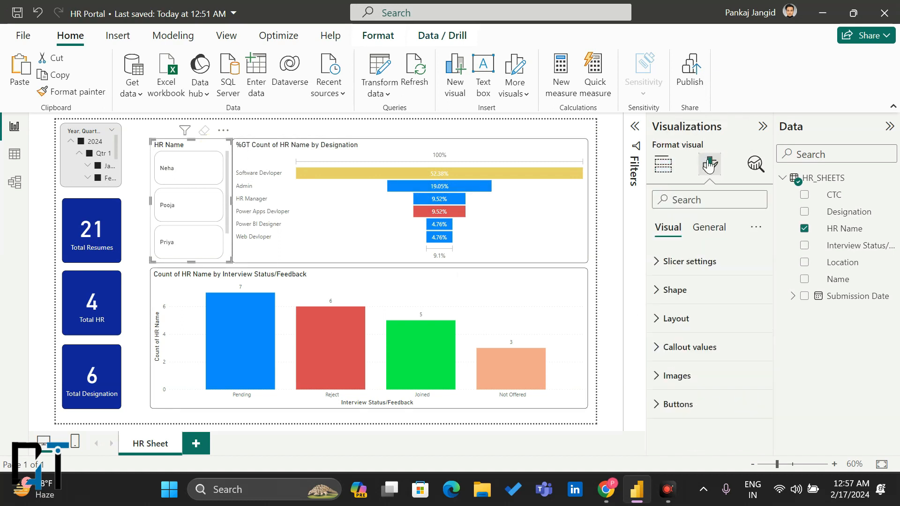
left_click(654, 262)
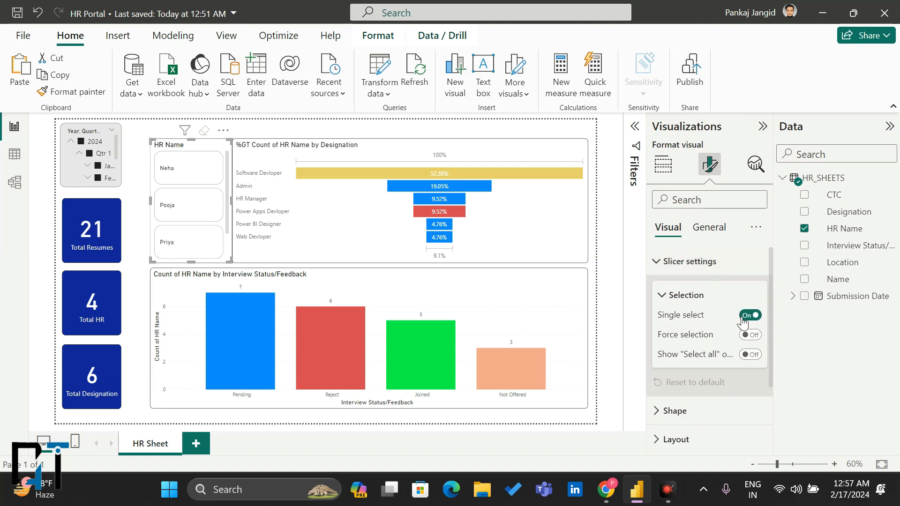
left_click(750, 355)
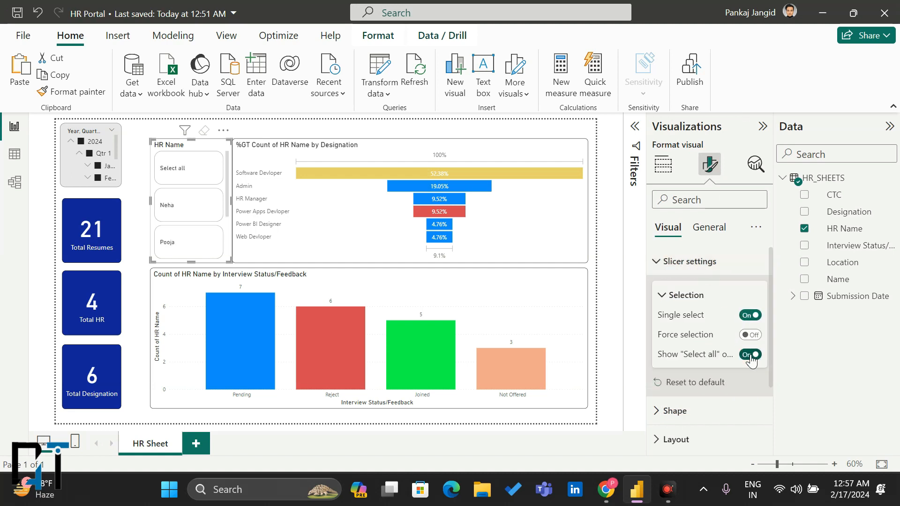
scroll(190, 207, "down", 1)
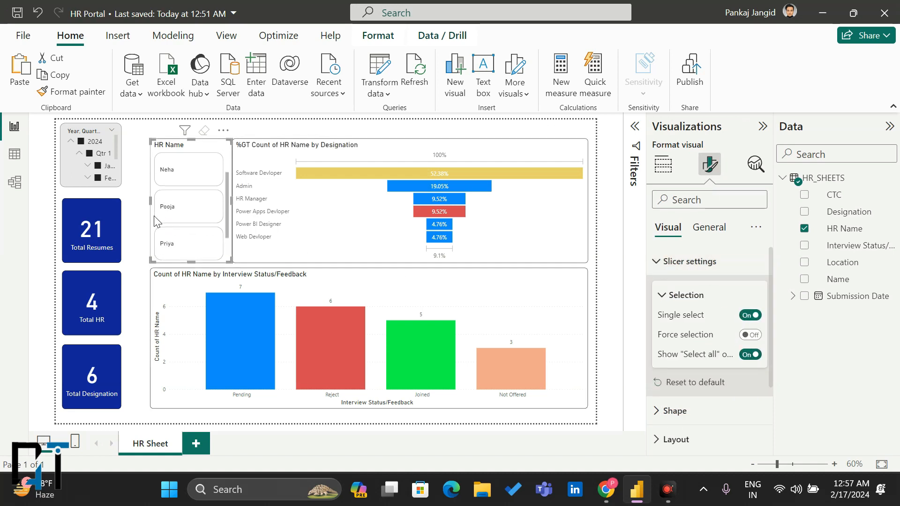
scroll(190, 206, "up", 1)
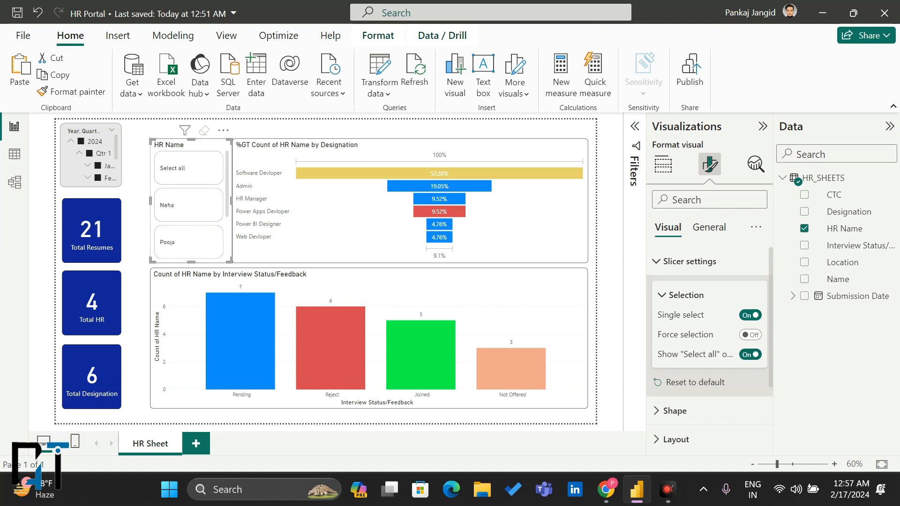
Set the HR Name slicer's layout to 4 rows
left_click(655, 439)
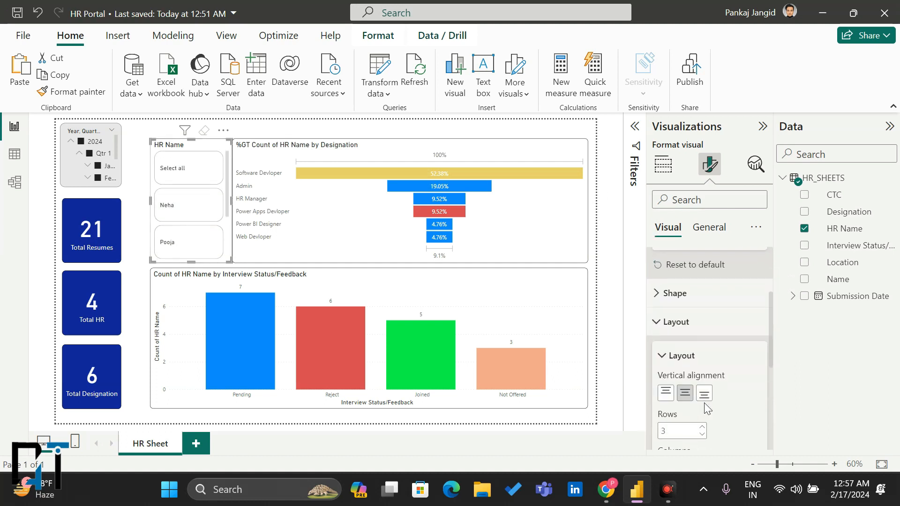
scroll(713, 396, "down", 2)
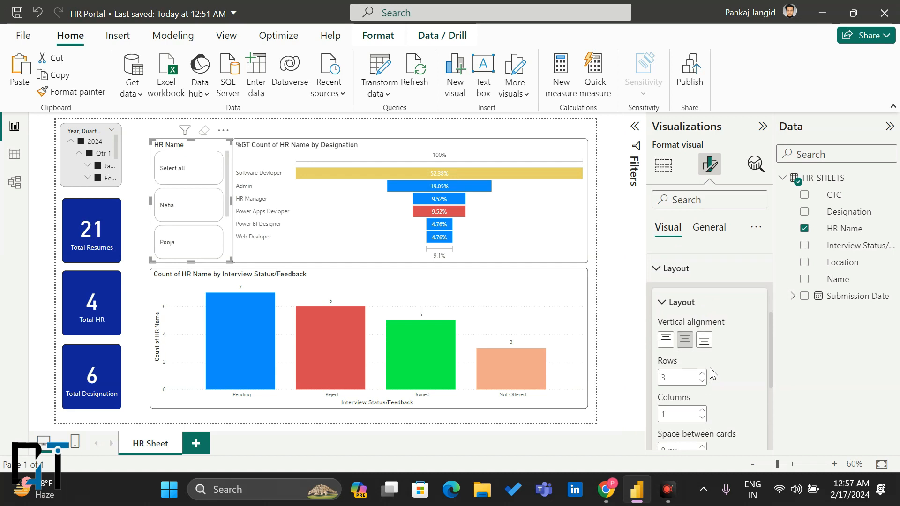
left_click(701, 374)
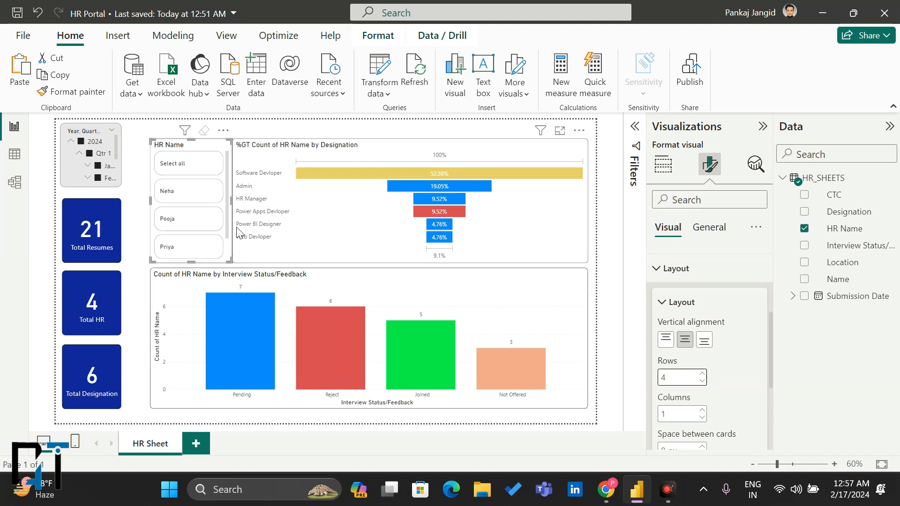
left_click(316, 132)
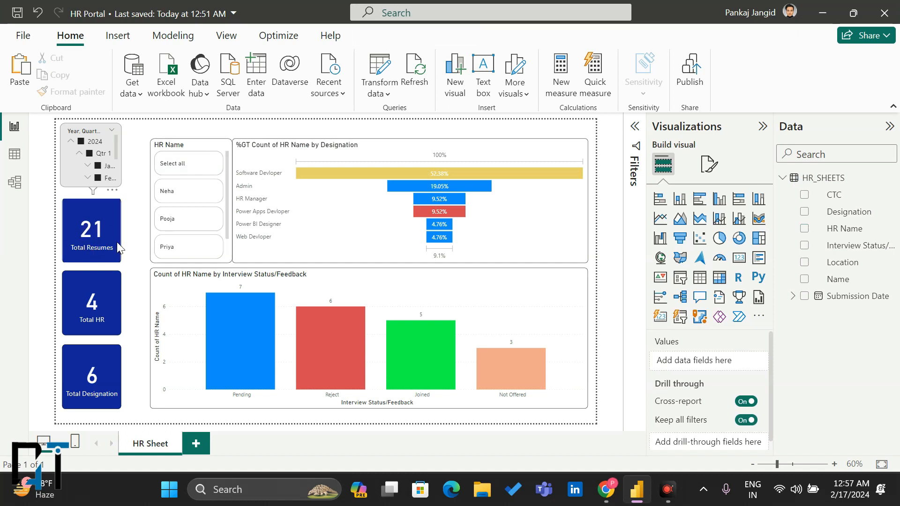
Switch to the HR Recruitment Sheet in the browser, select its submission dates from 1/28/2024 to 2/17/2024, and return to Power BI
key("alt")
key("alt+Tab")
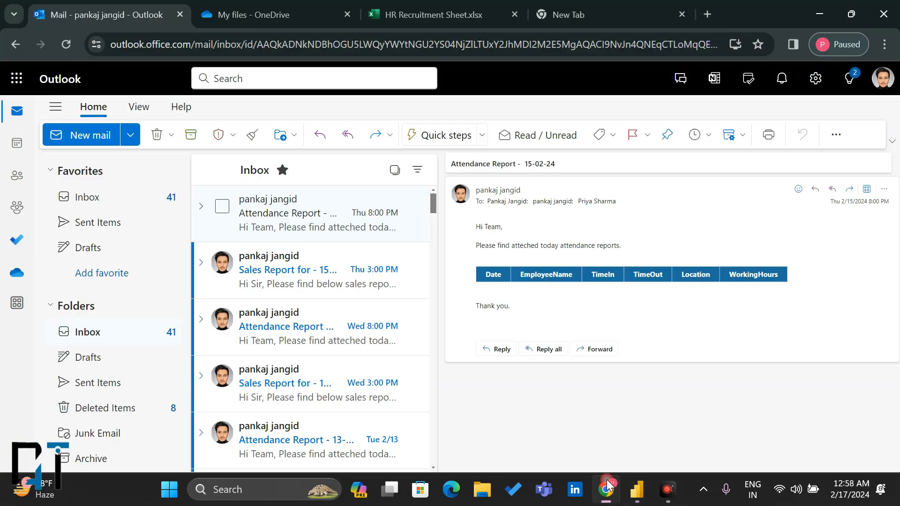
left_click(406, 23)
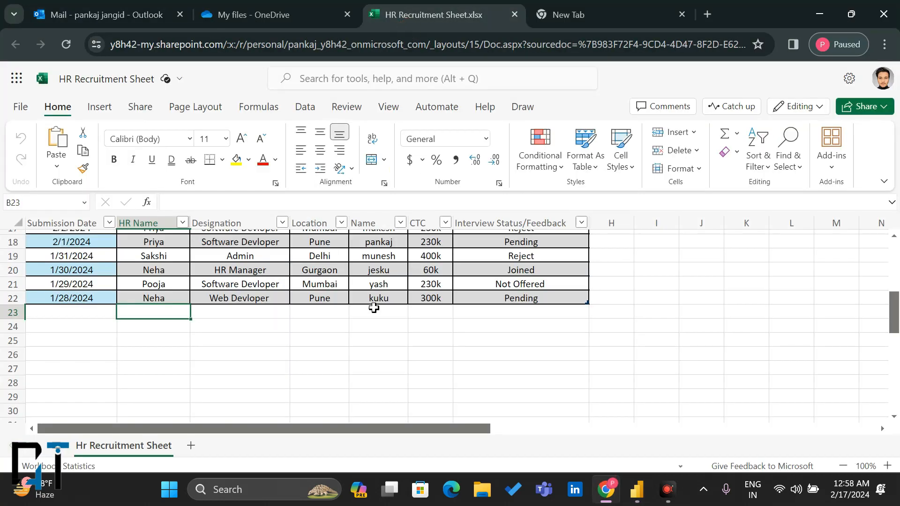
left_click(37, 293)
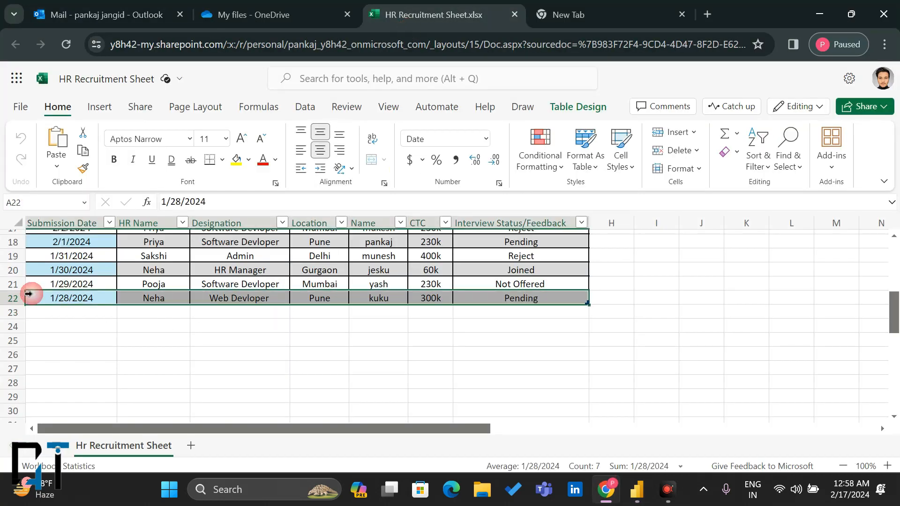
left_click_drag(93, 295, 58, 248)
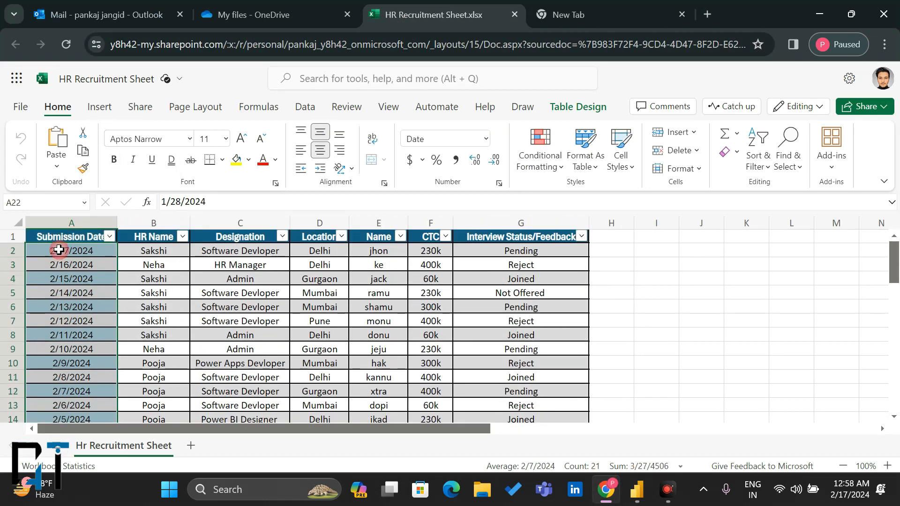
key("alt+Tab")
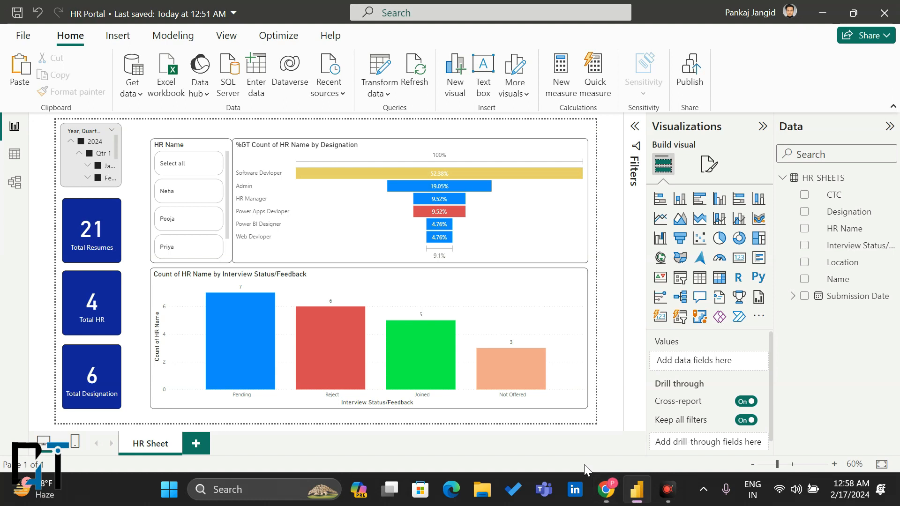
Filter the date slicer to February 2024 and widen the slicer so the full month names fit
left_click(79, 143)
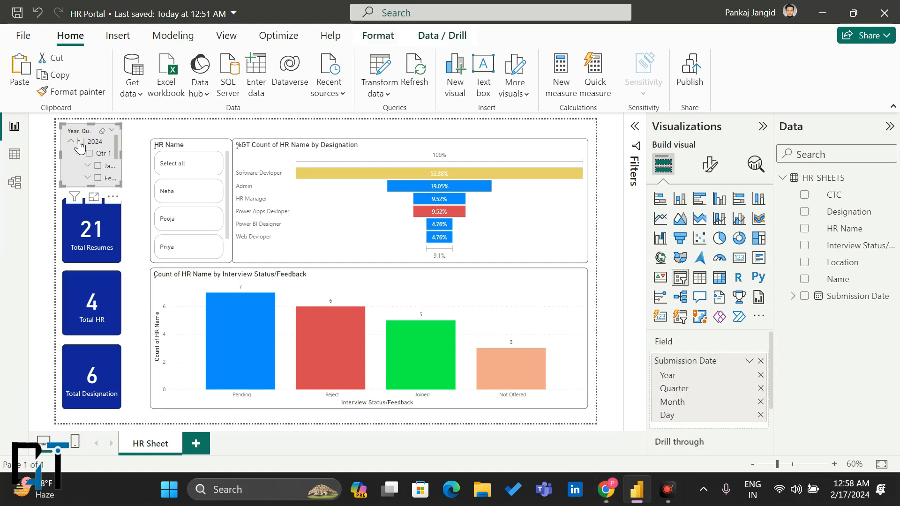
left_click(98, 179)
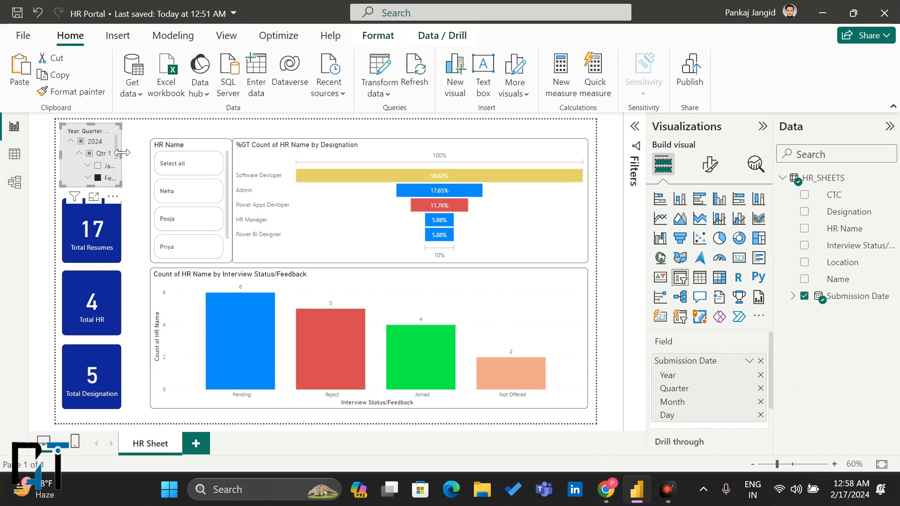
left_click_drag(122, 152, 141, 152)
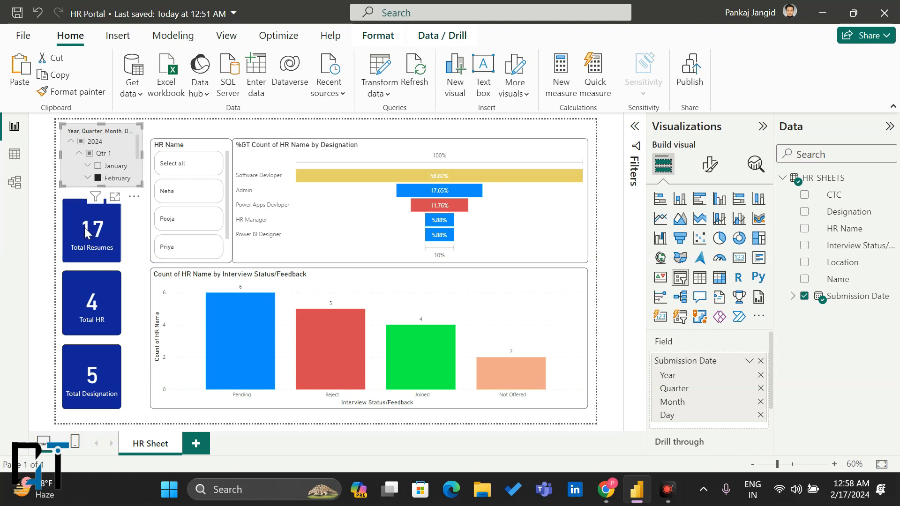
Compare the February and January dates in the HR Recruitment Sheet with the Power BI report, switching the date slicer to January
key("alt+Tab")
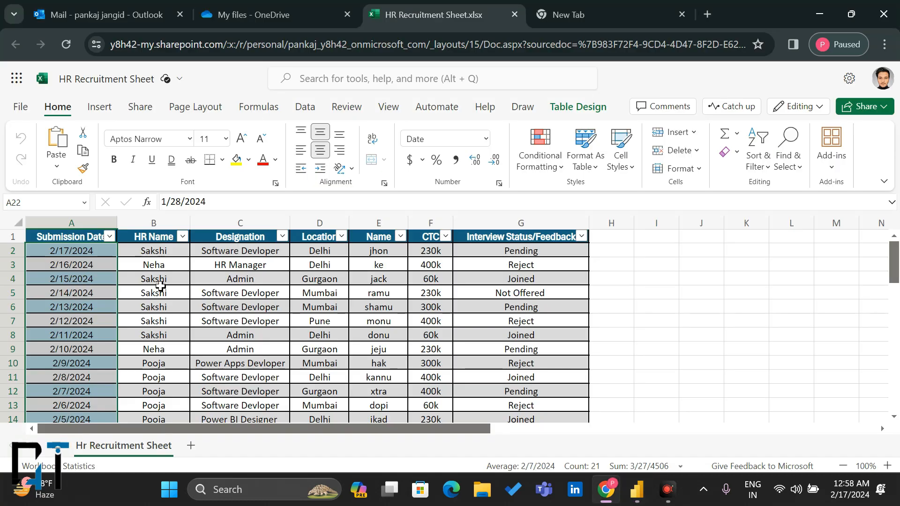
left_click_drag(84, 253, 83, 321)
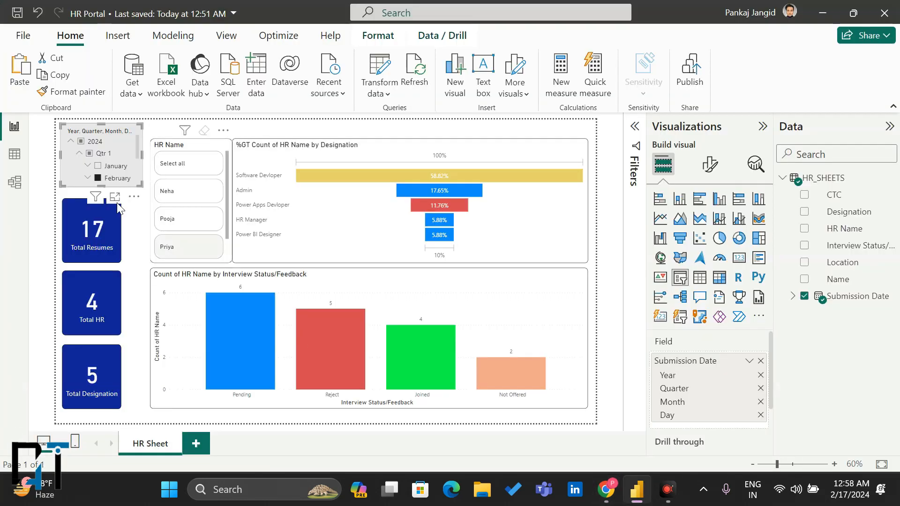
left_click(98, 166)
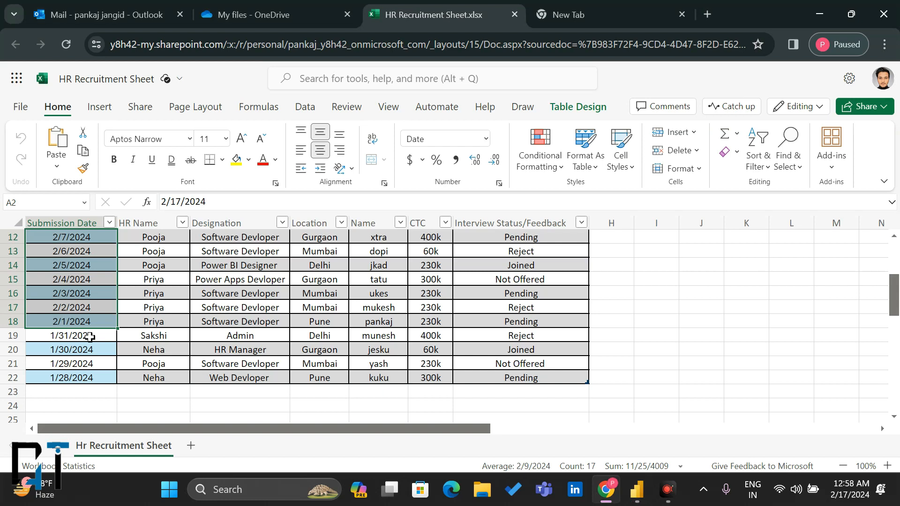
left_click_drag(89, 336, 86, 376)
key("alt+Tab")
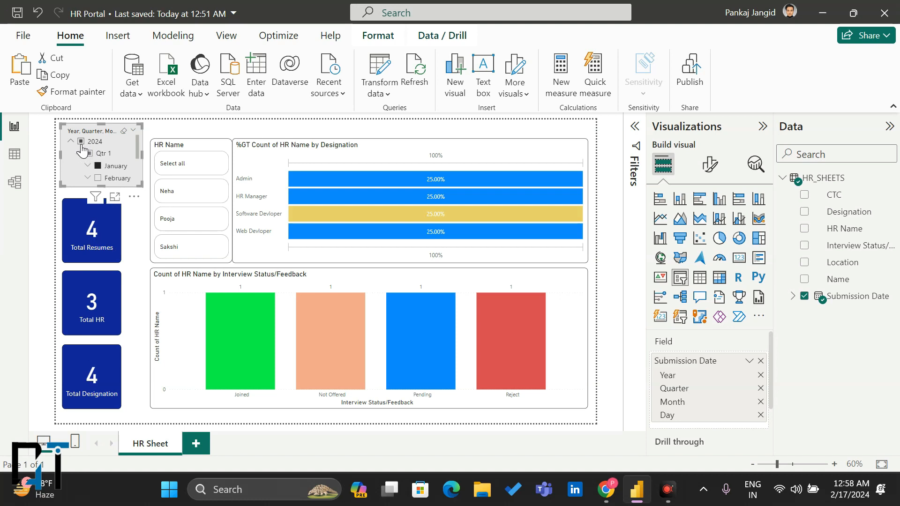
Restore all of 2024 in the date slicer with Qtr 1 collapsed, and filter the report to the second person in the HR Name slicer
left_click(86, 153)
left_click(80, 154)
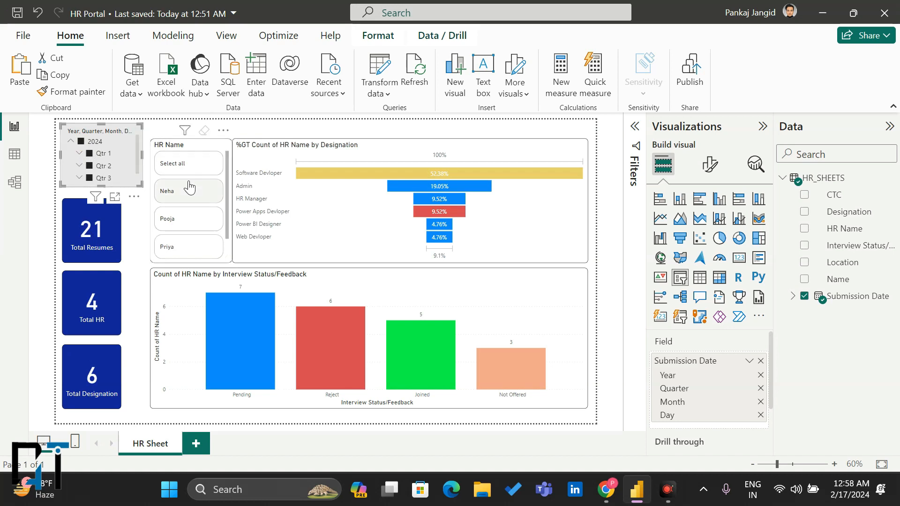
scroll(178, 213, "down", 1)
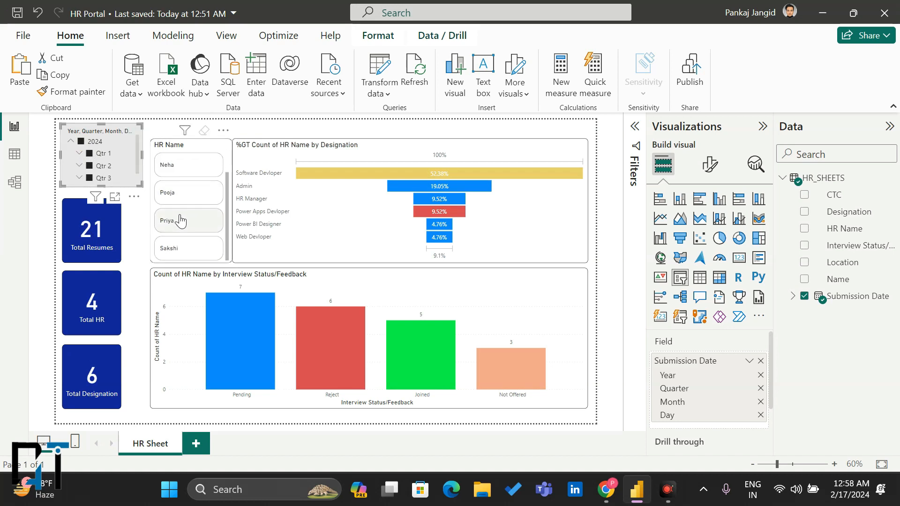
left_click(171, 194)
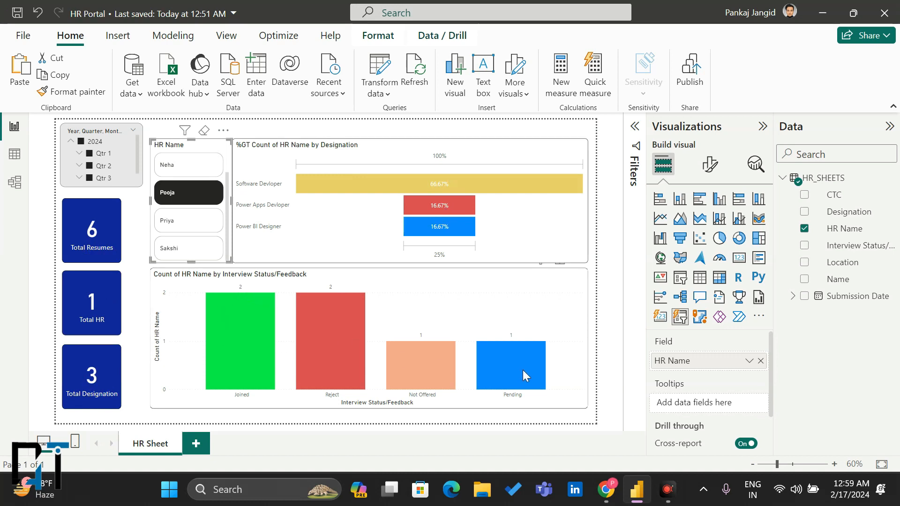
mouse_move(415, 364)
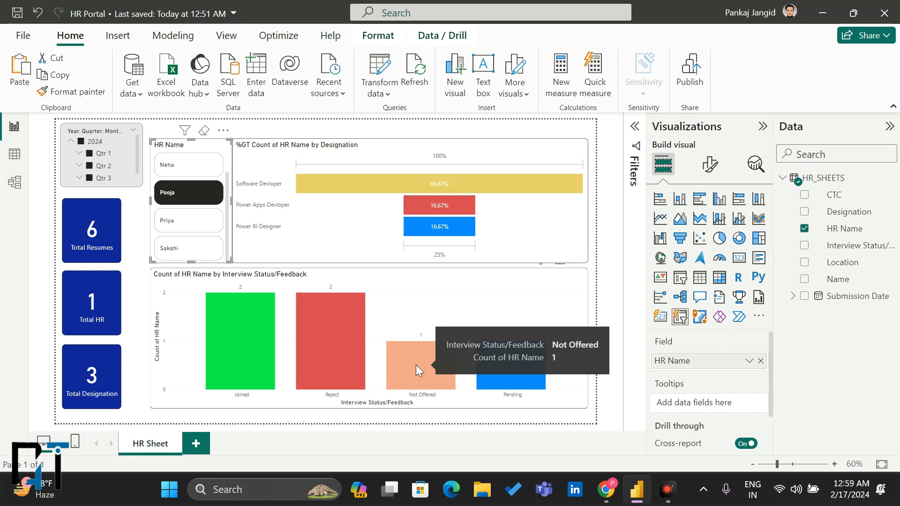
Recheck the full range of submission dates in the HR Recruitment Sheet in the browser, and return to the Power BI report
key("alt+Tab")
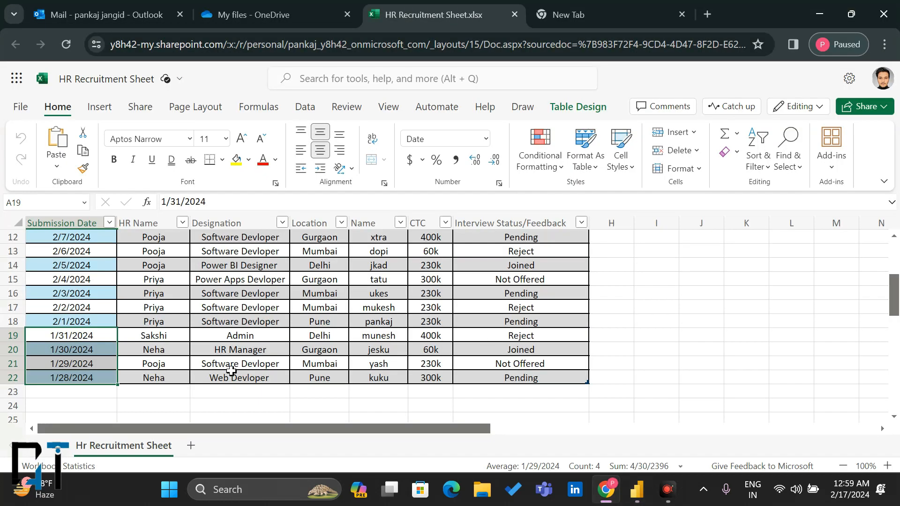
left_click(67, 395)
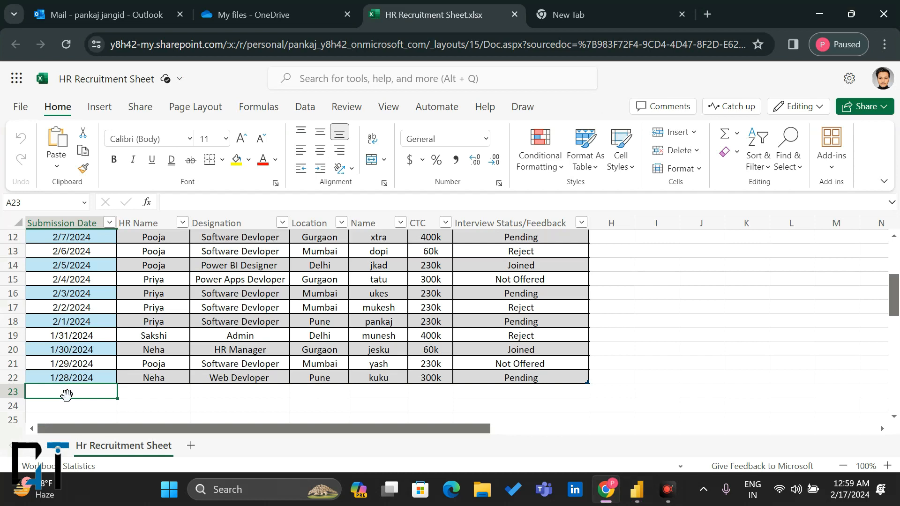
key("alt+Tab")
key("alt+Tab")
left_click_drag(84, 375, 83, 253)
key("alt+Tab")
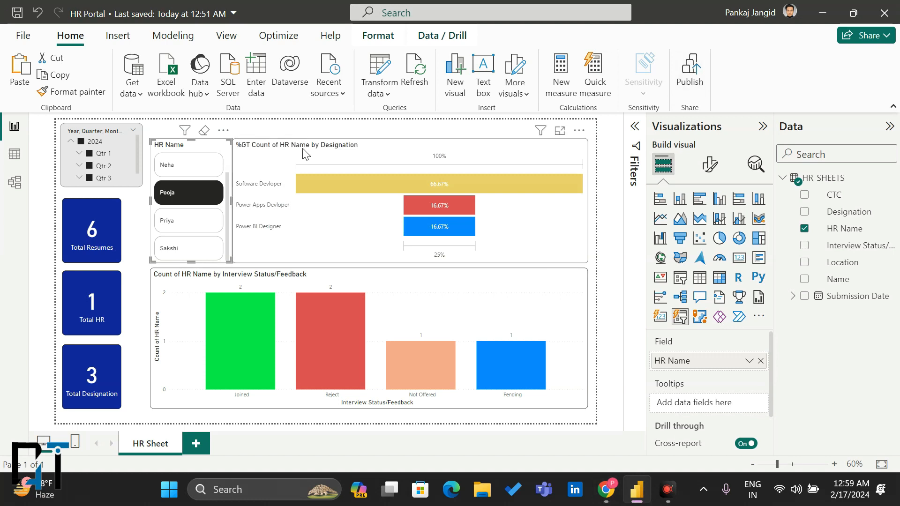
Save the HR Portal report and publish it to My workspace, replacing the existing dataset
key("ctrl+s")
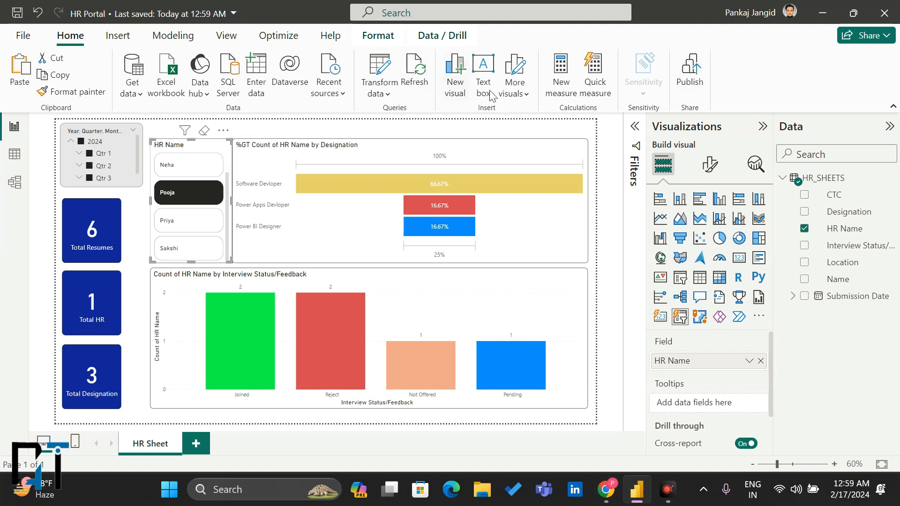
left_click(689, 70)
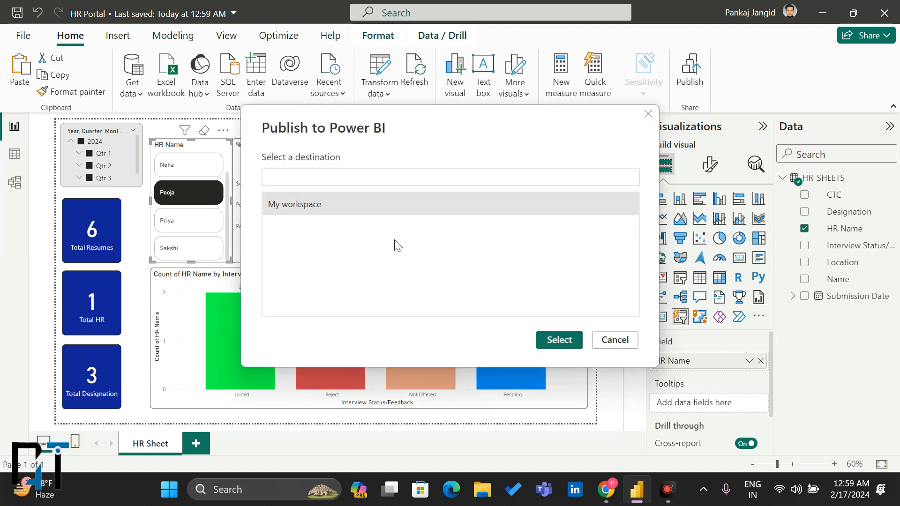
left_click(380, 199)
left_click(563, 340)
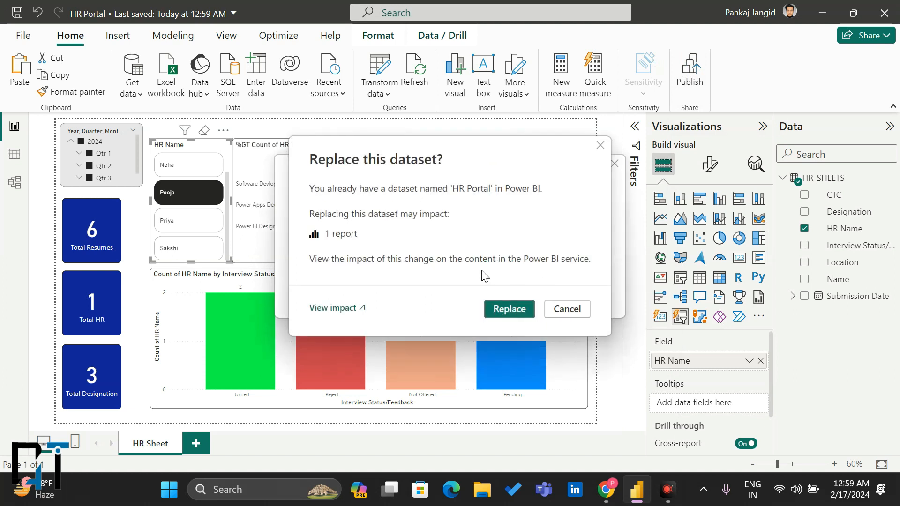
left_click(512, 309)
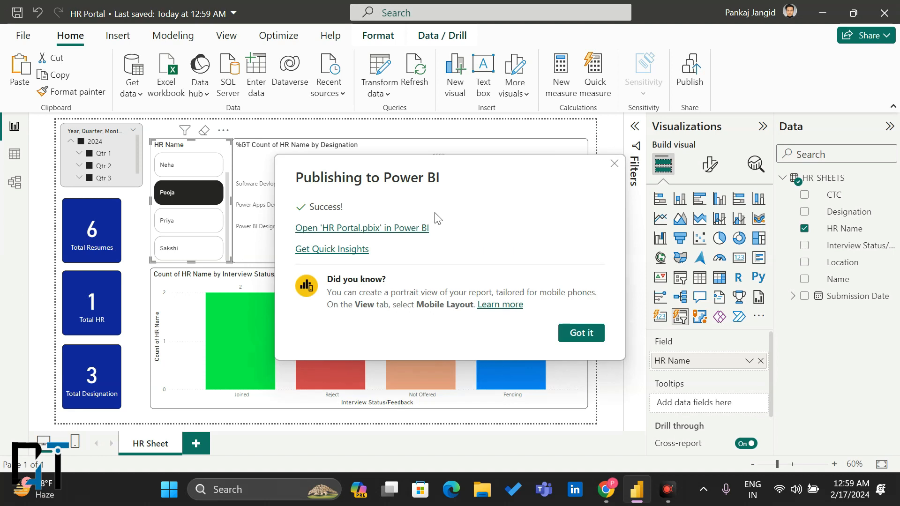
left_click(583, 335)
left_click(606, 489)
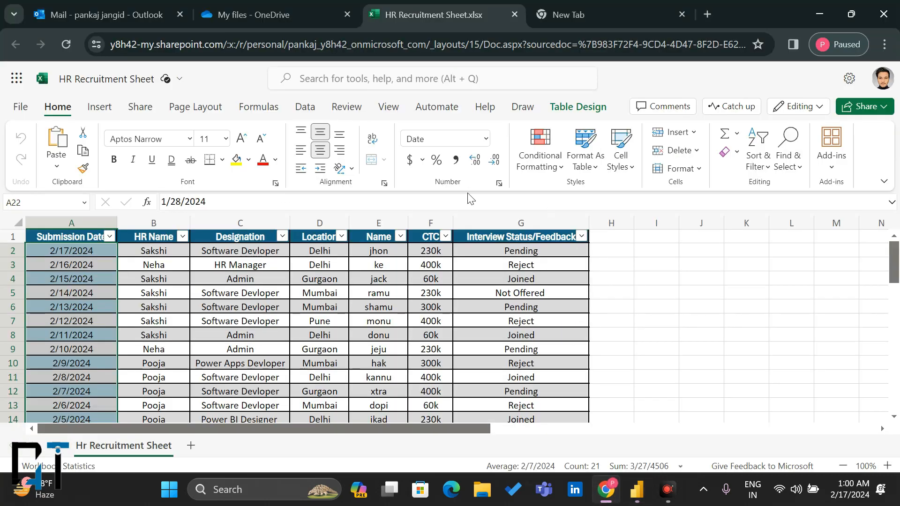
left_click(636, 489)
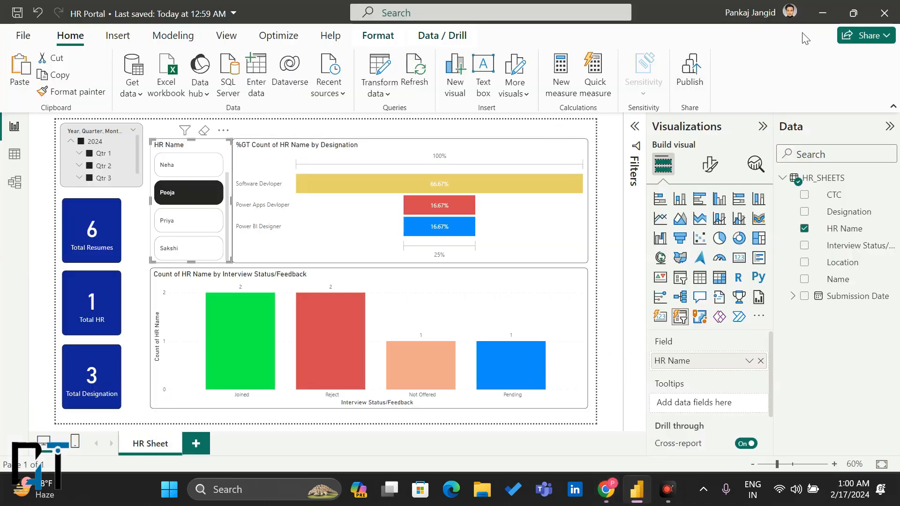
Switch to the browser, review the HR Recruitment Sheet, and launch the Power BI service from the OneDrive page
left_click(818, 10)
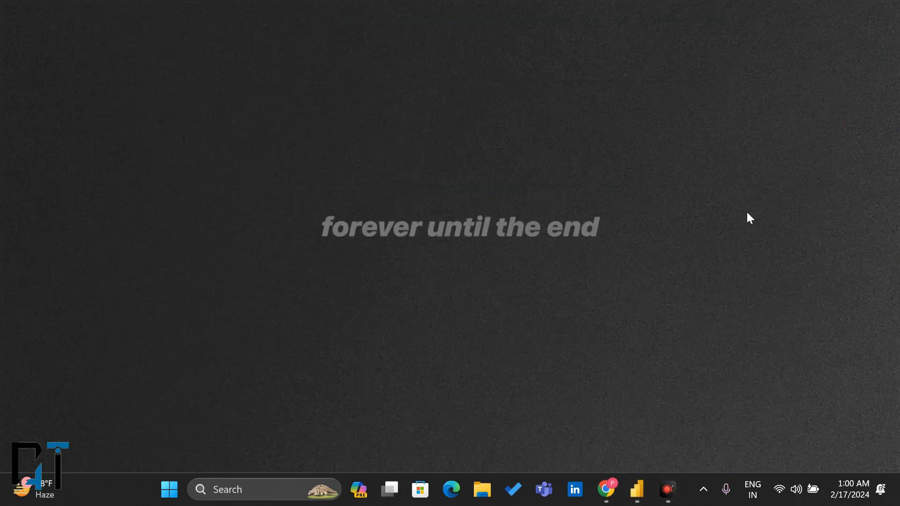
left_click(606, 489)
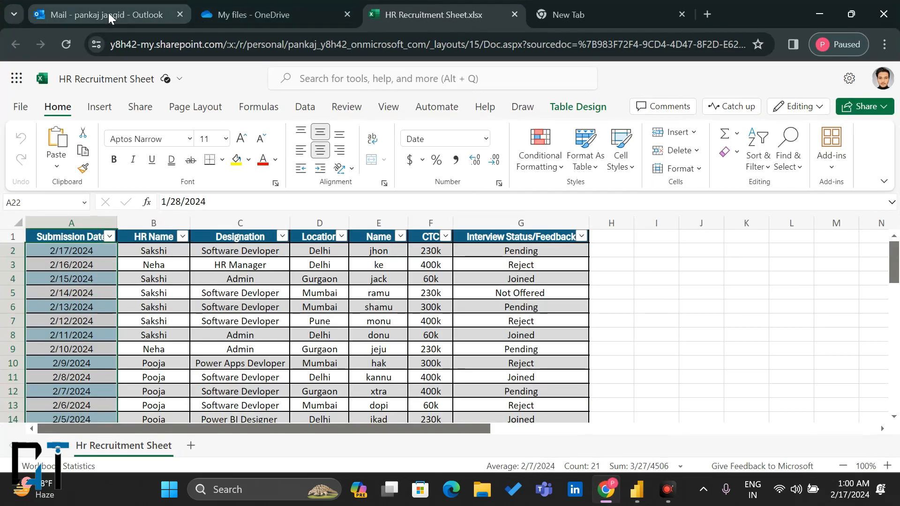
left_click(235, 13)
left_click(367, 15)
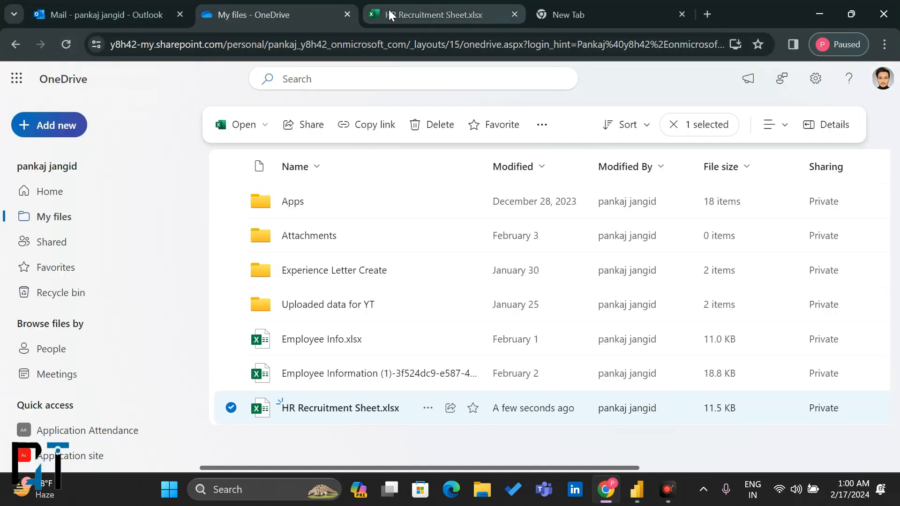
scroll(188, 256, "down", 3)
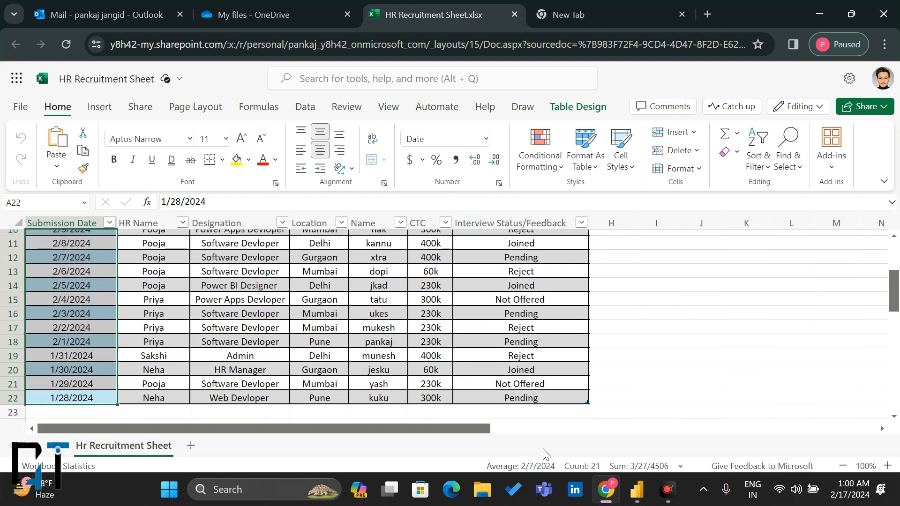
left_click(254, 13)
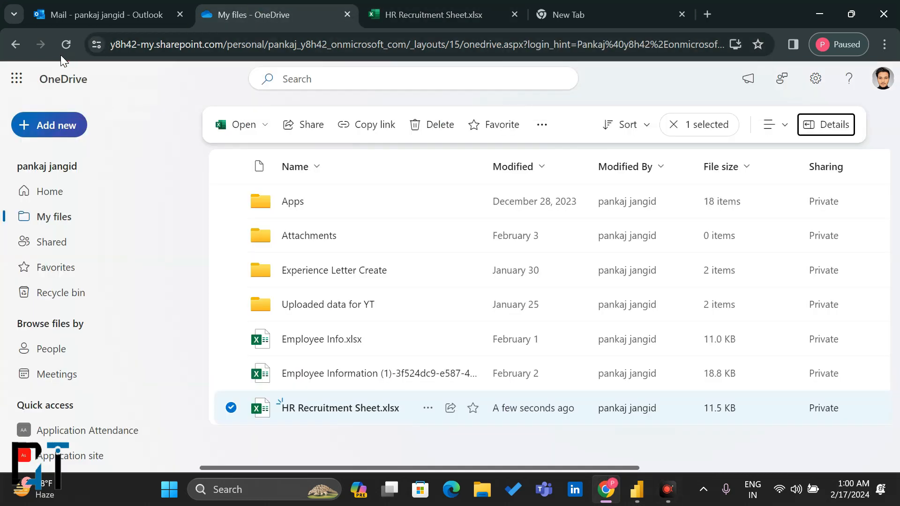
left_click(17, 79)
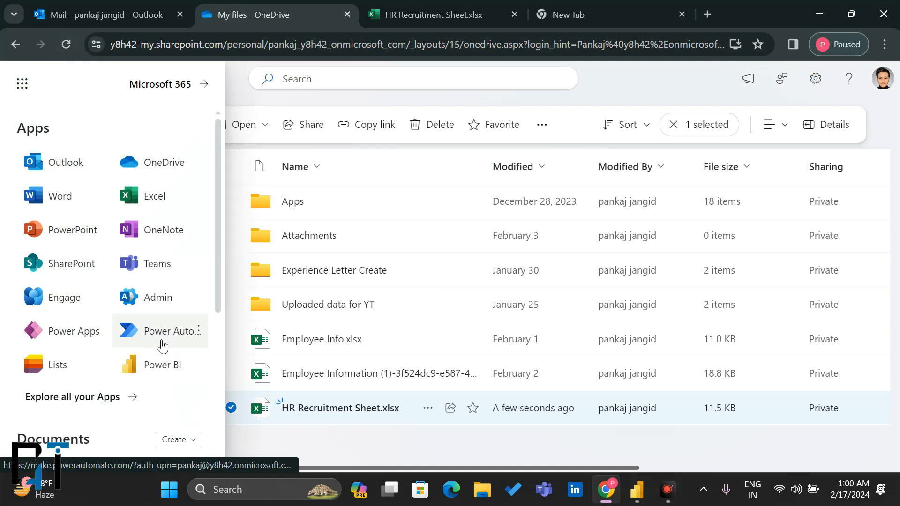
left_click(153, 365)
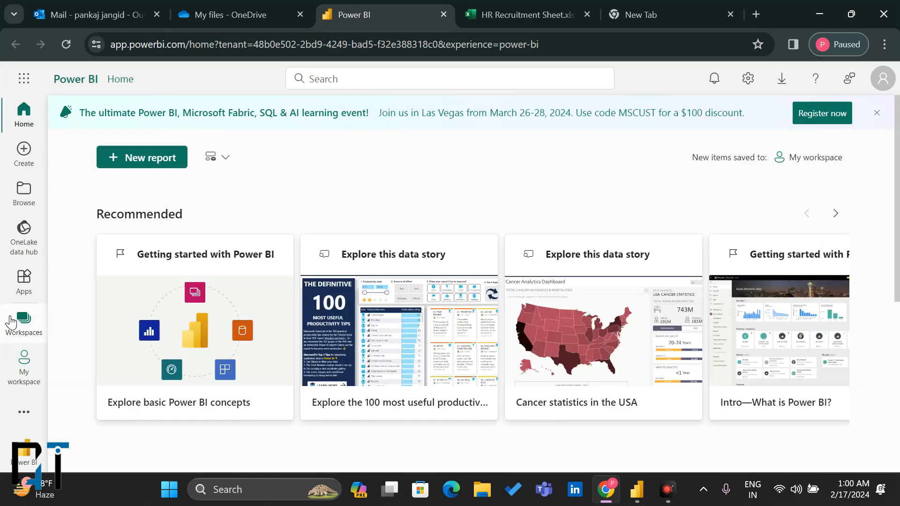
Open the published HR Portal report from My workspace in the Power BI service
left_click(22, 321)
left_click(136, 207)
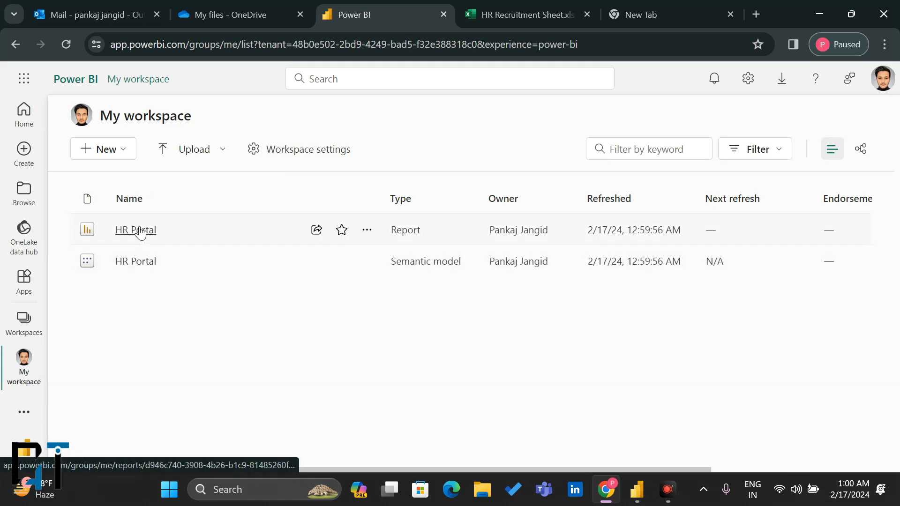
left_click(139, 232)
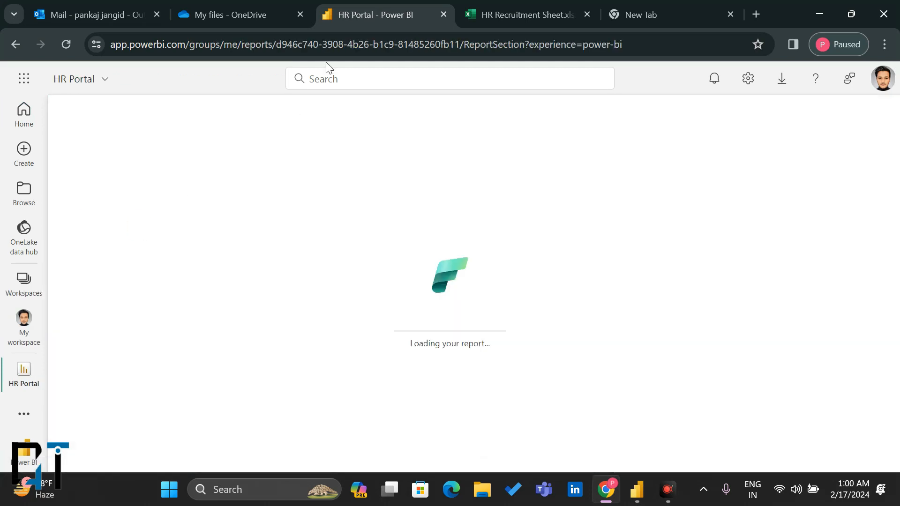
Launch the Power BI service again from OneDrive in a separate browser tab and open My workspace there
left_click(261, 12)
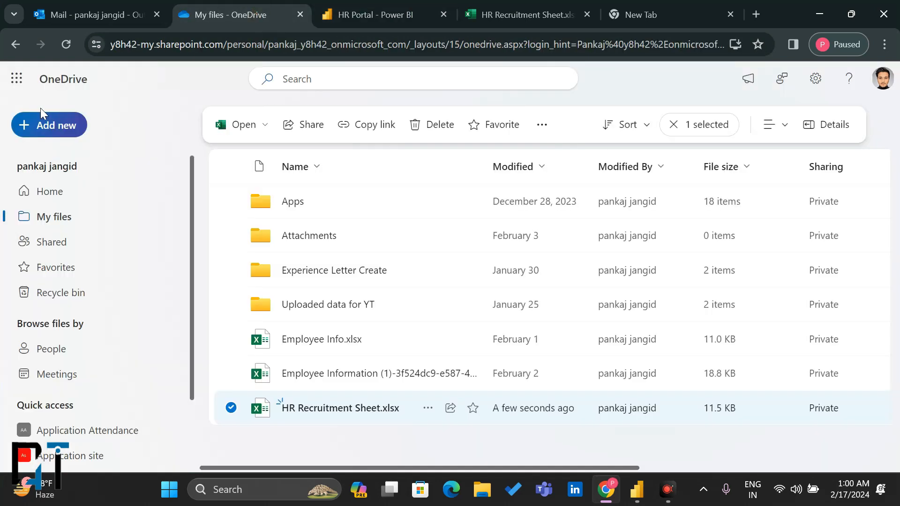
left_click(22, 89)
left_click(145, 366)
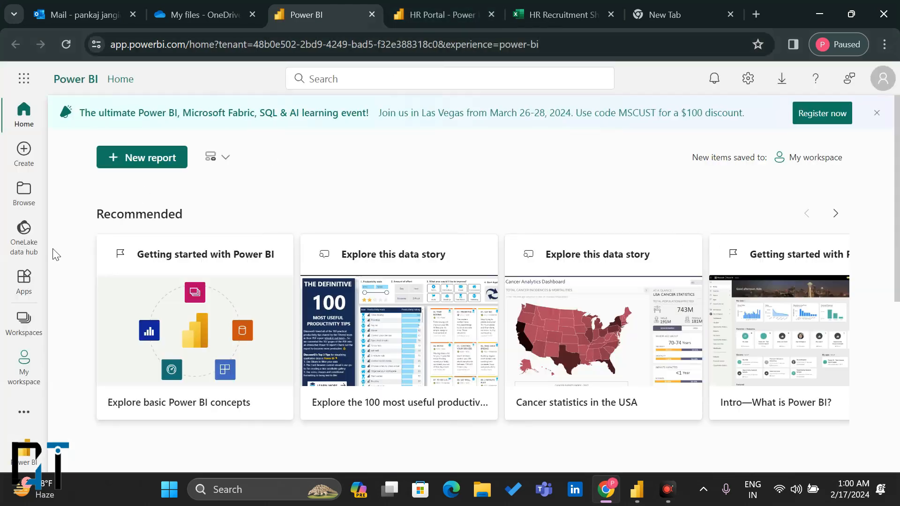
left_click(21, 322)
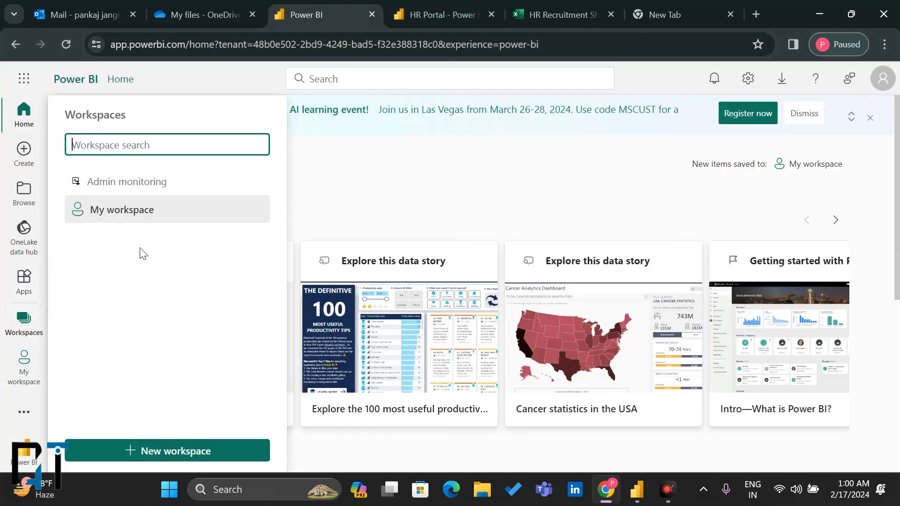
left_click(142, 212)
Return to the published HR Portal report and dismiss the interactive-visuals tip and the welcome banner
left_click(438, 10)
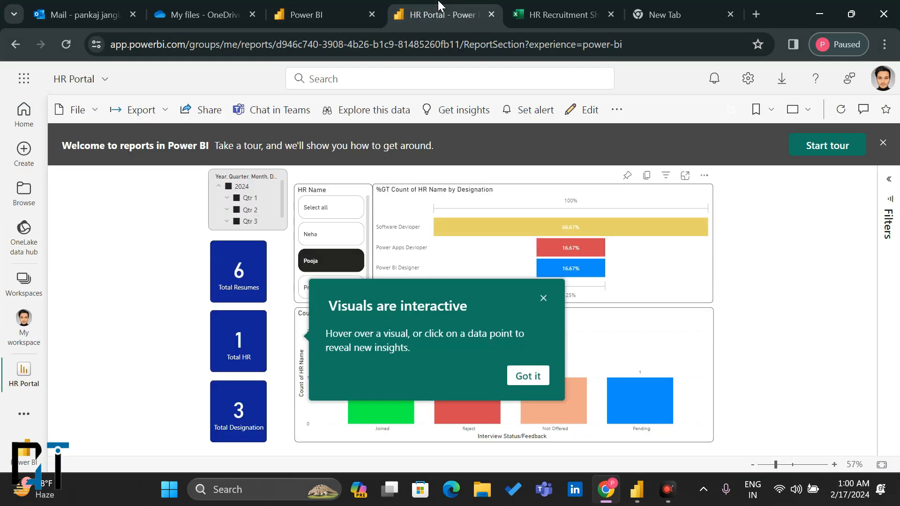
left_click(526, 375)
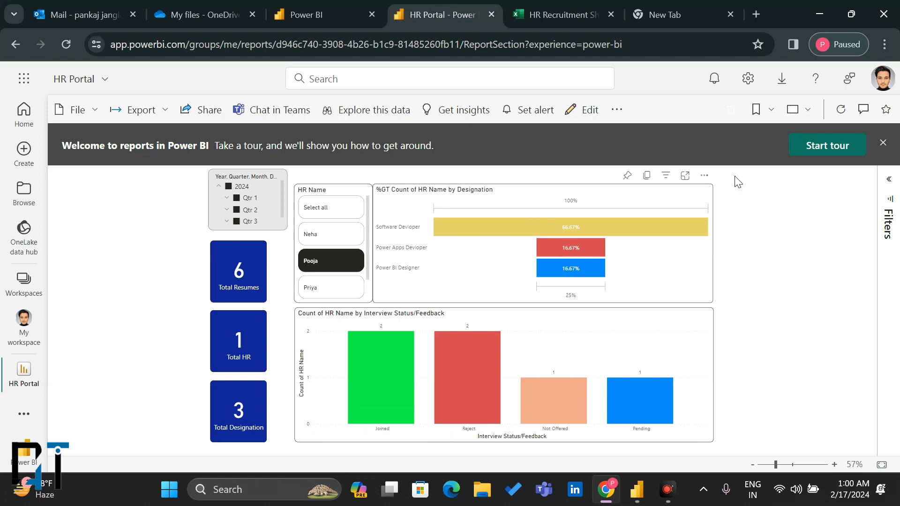
left_click(882, 143)
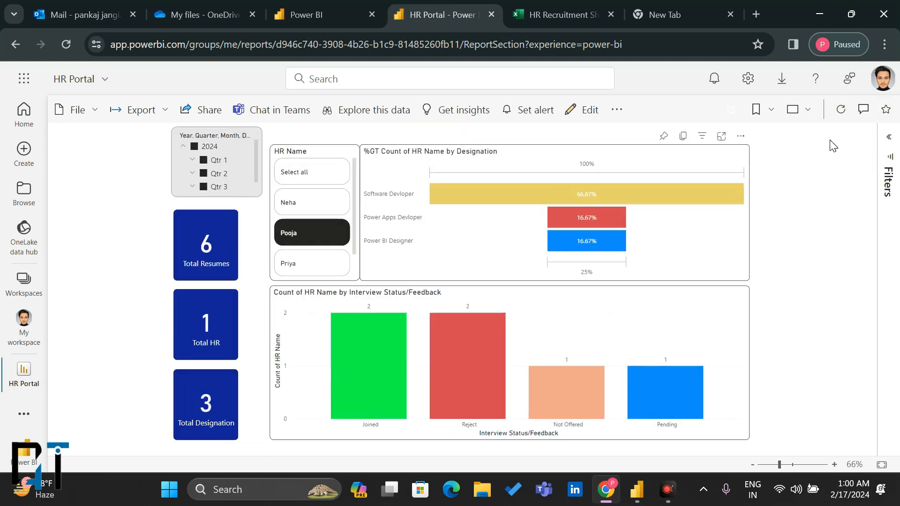
Compare the last rows of the HR Recruitment Sheet with the HR Name slicer in the published report
left_click(559, 5)
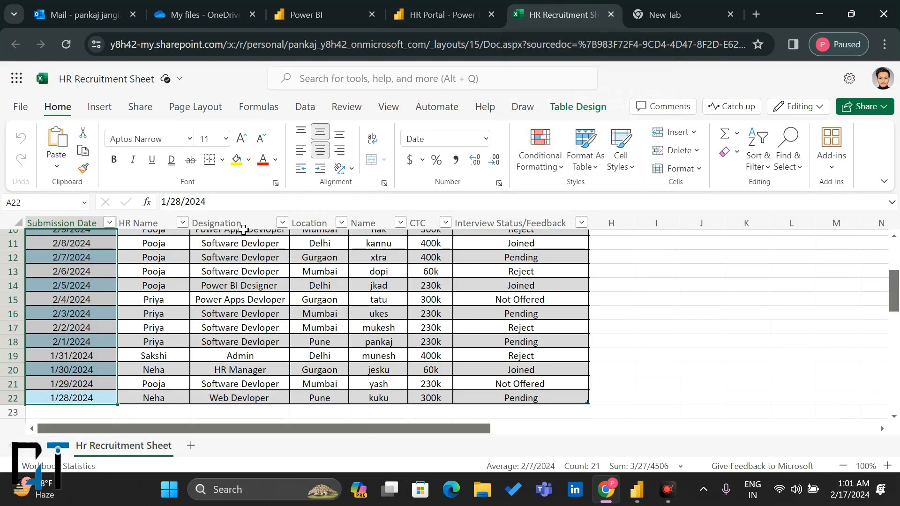
scroll(155, 330, "down", 2)
left_click(148, 334)
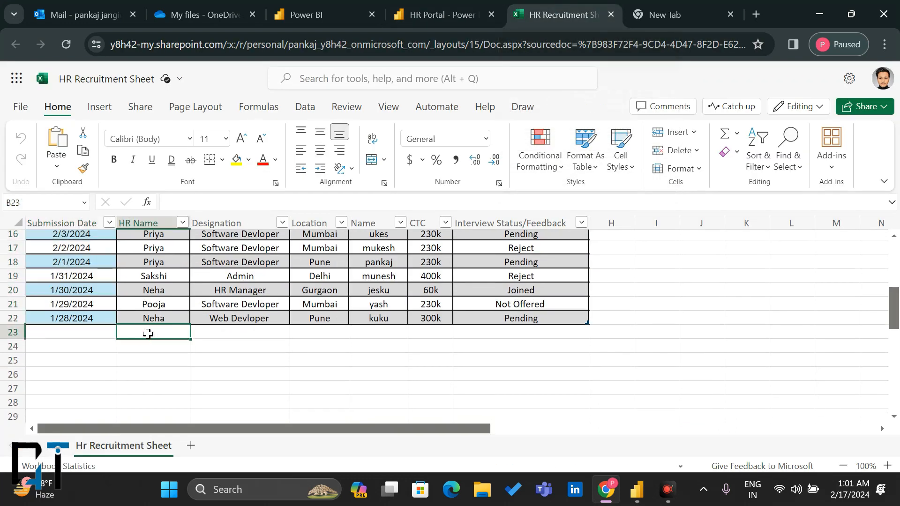
left_click(436, 14)
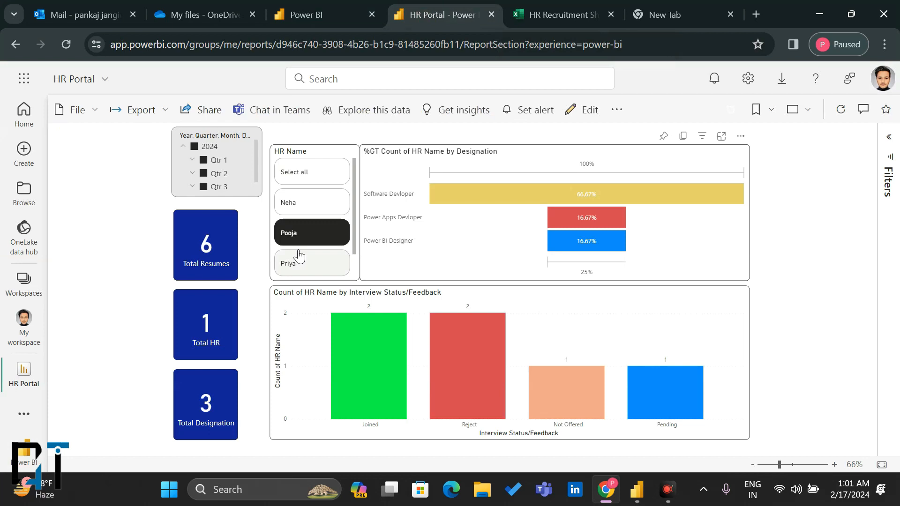
scroll(300, 258, "down", 1)
scroll(301, 266, "up", 1)
Start row 23 in the HR Recruitment Sheet with the submission date 1/28/2024 copied from above and a new HR's first name
left_click(564, 12)
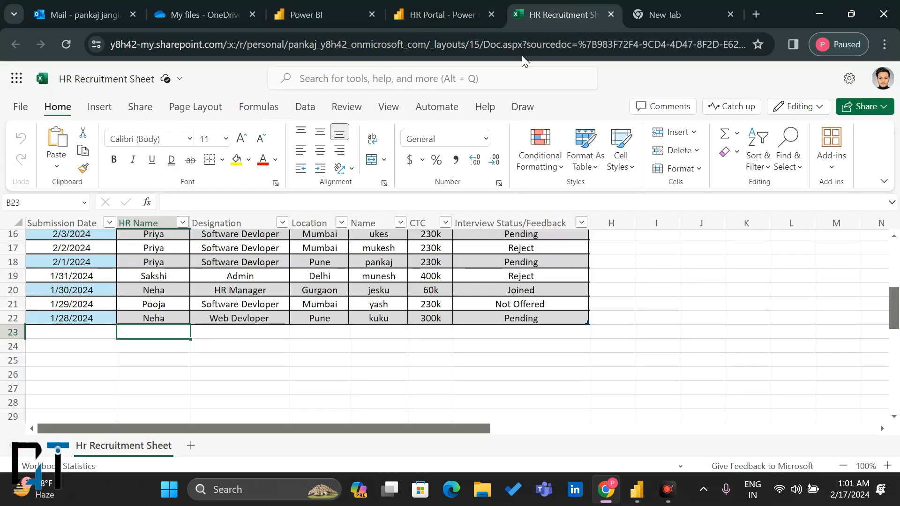
left_click(79, 334)
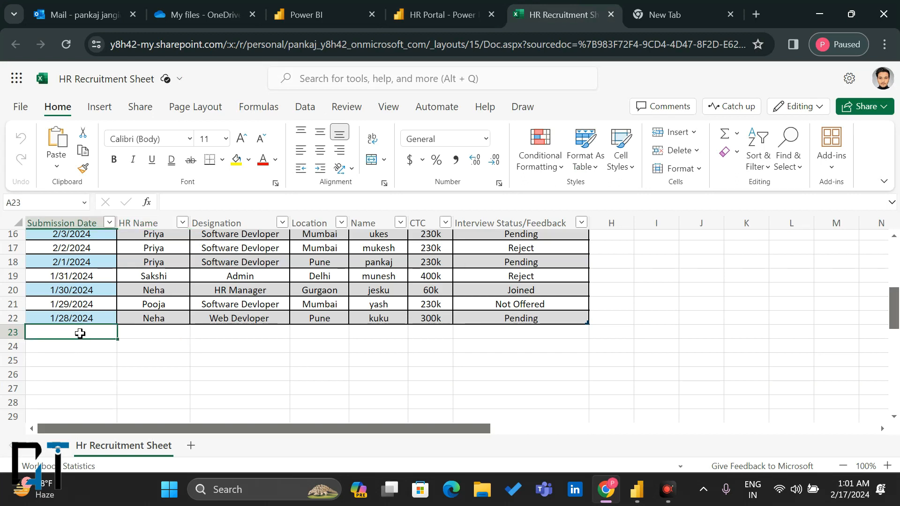
key("ctrl+d")
left_click(131, 331)
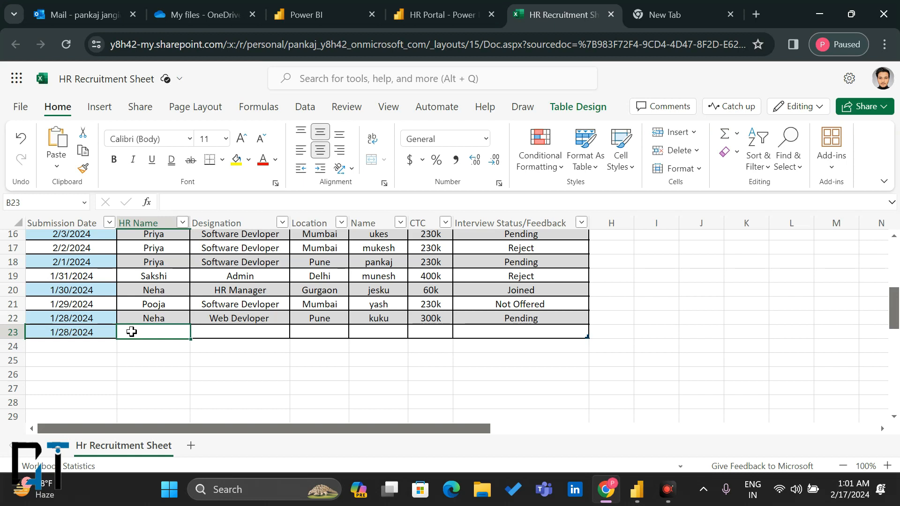
type("Kajal")
key("Tab")
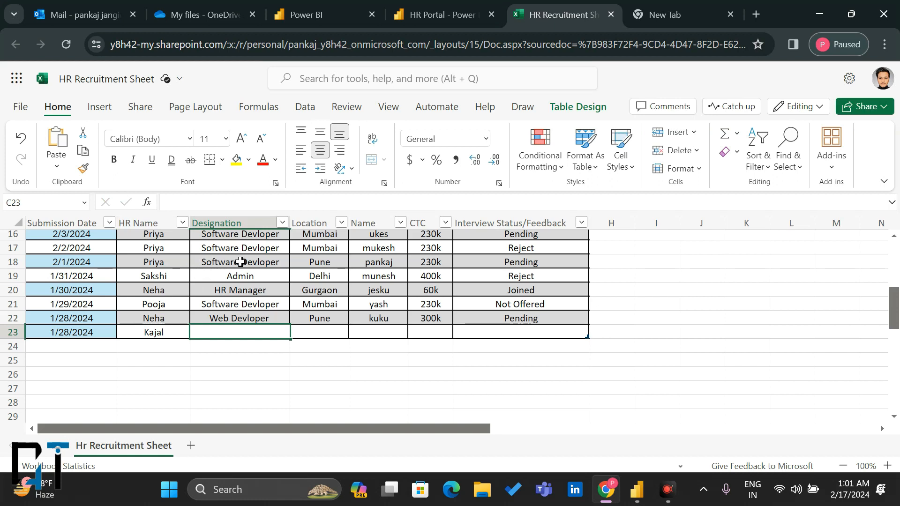
Set the designation to IT Support and the location to Dubai in row 23
type("IT Supp")
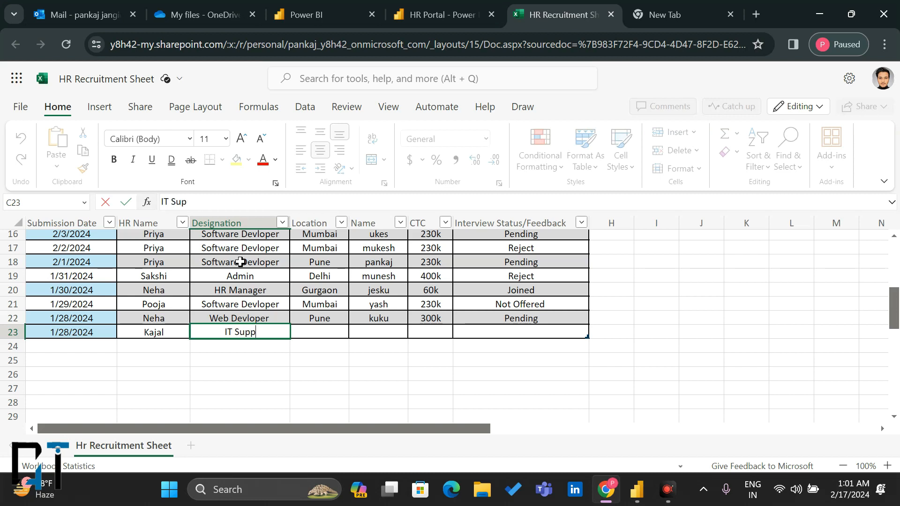
type("ort")
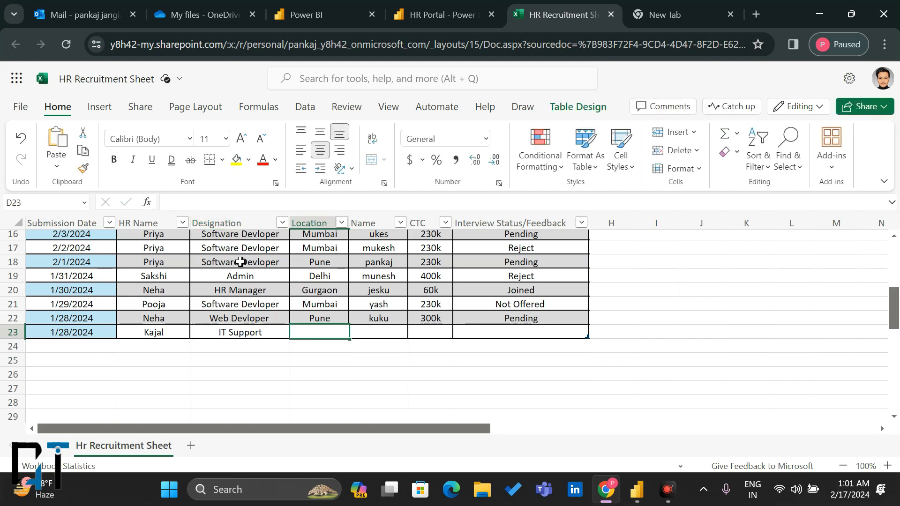
type("Dubai")
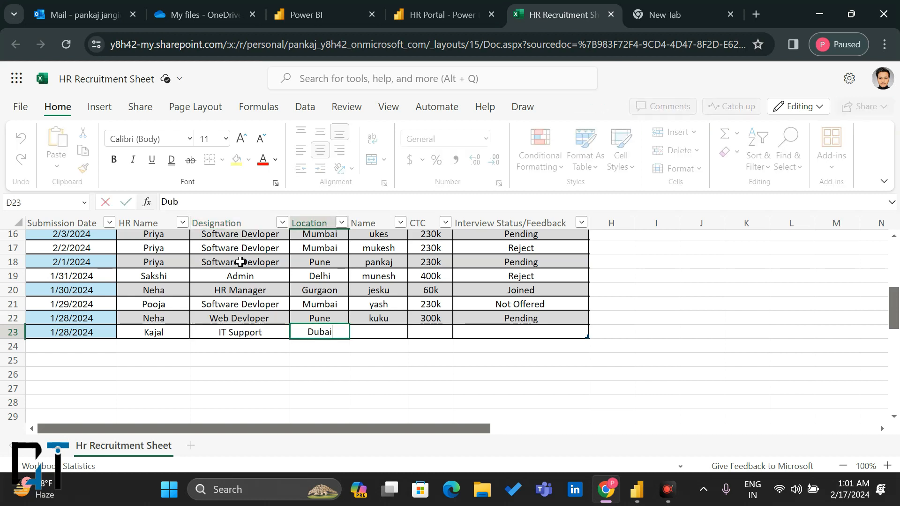
key("Tab")
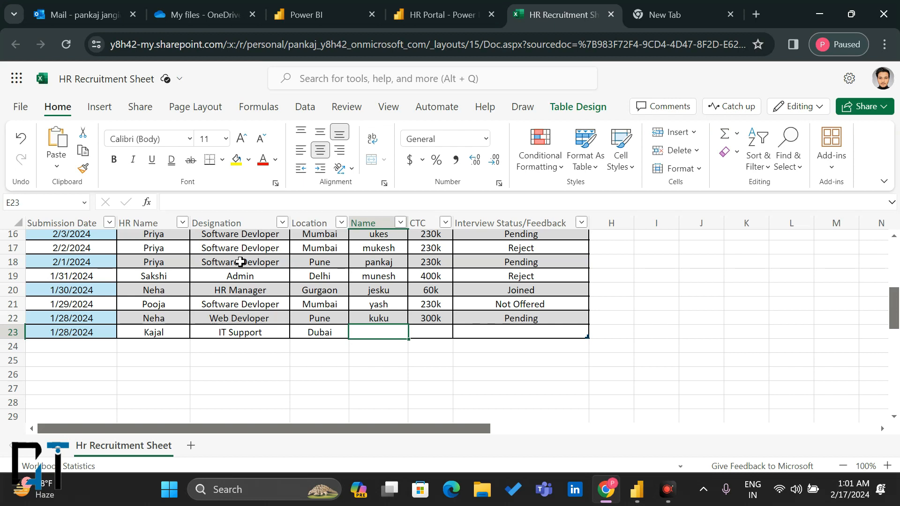
Complete row 23 with the candidate's name, a CTC of 700k and the interview status HR Pending
type("Ja")
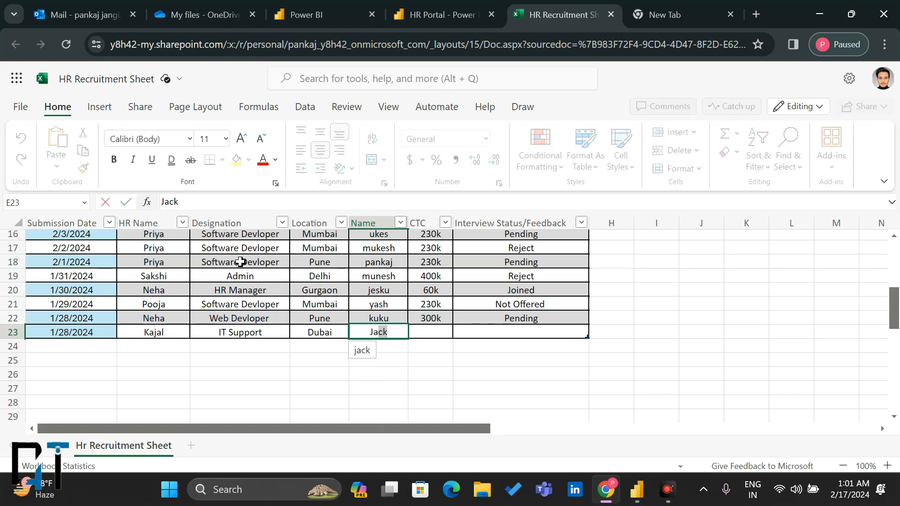
type("ckjon")
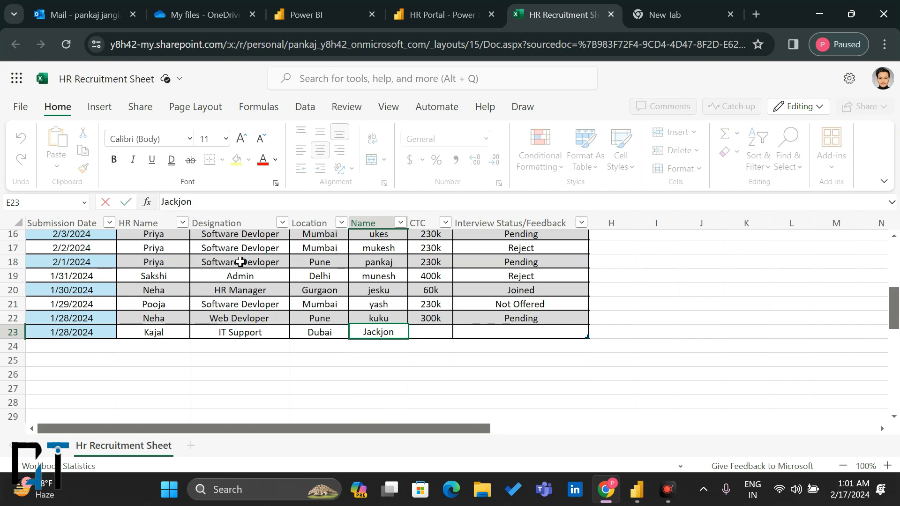
key("Tab")
type("700k")
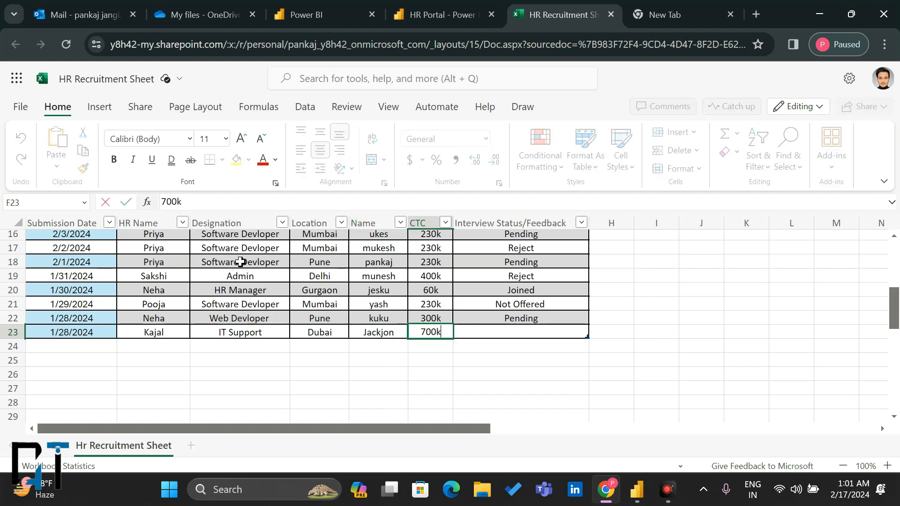
key("Tab")
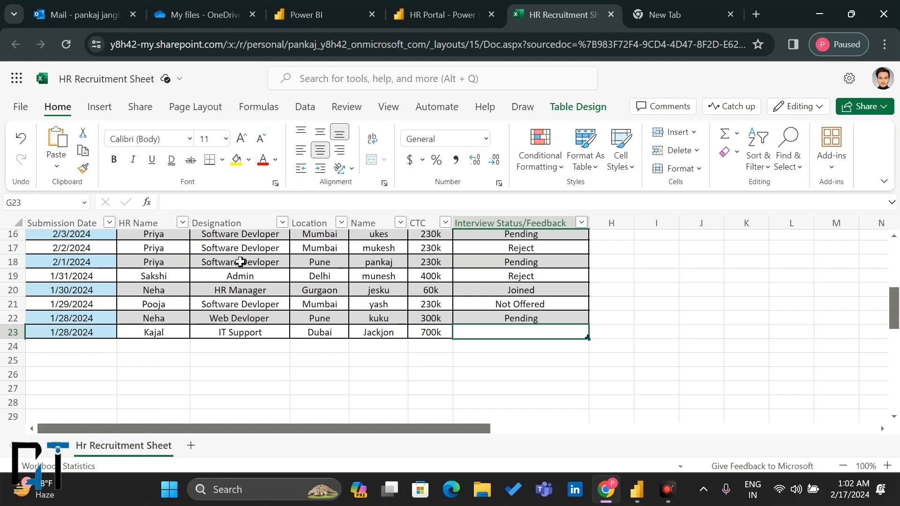
type("HR Pendinh")
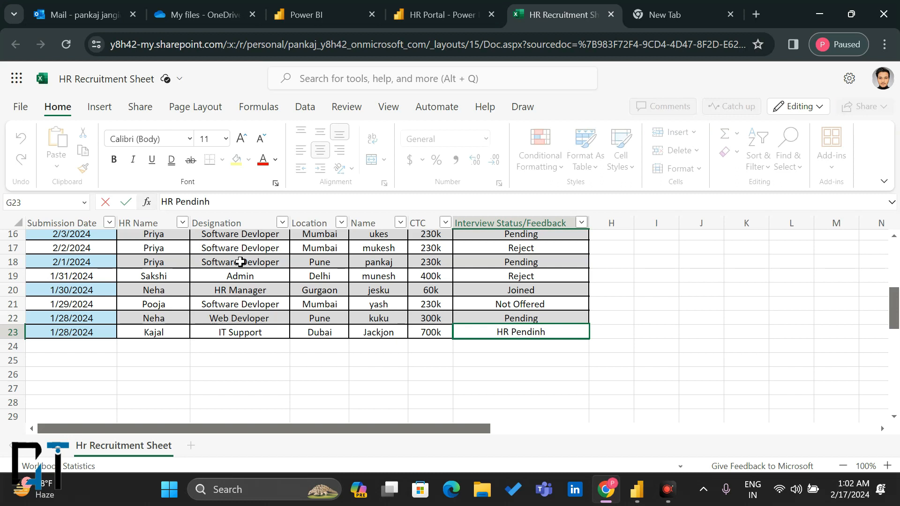
key("BackSpace")
type("g")
key("Return")
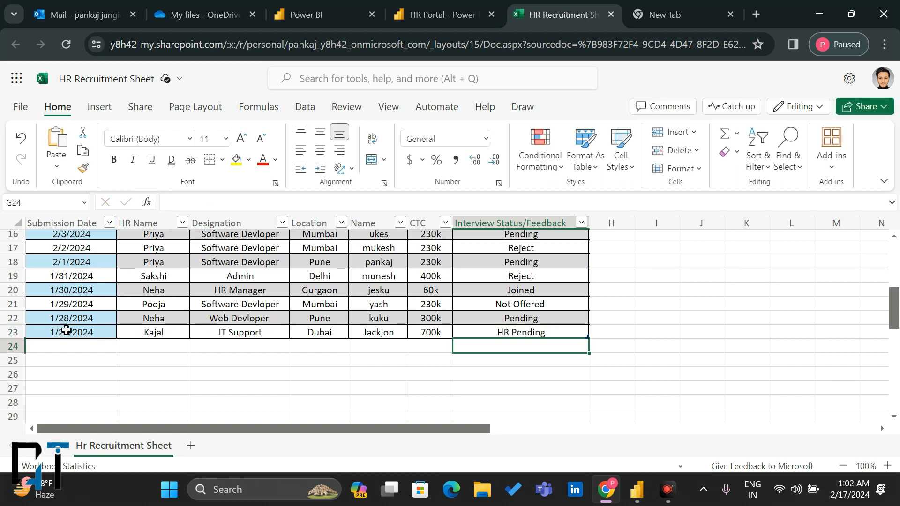
Review the rows of the HR Recruitment Sheet by selecting all submission dates from row 23 up to row 2
key("alt+Tab")
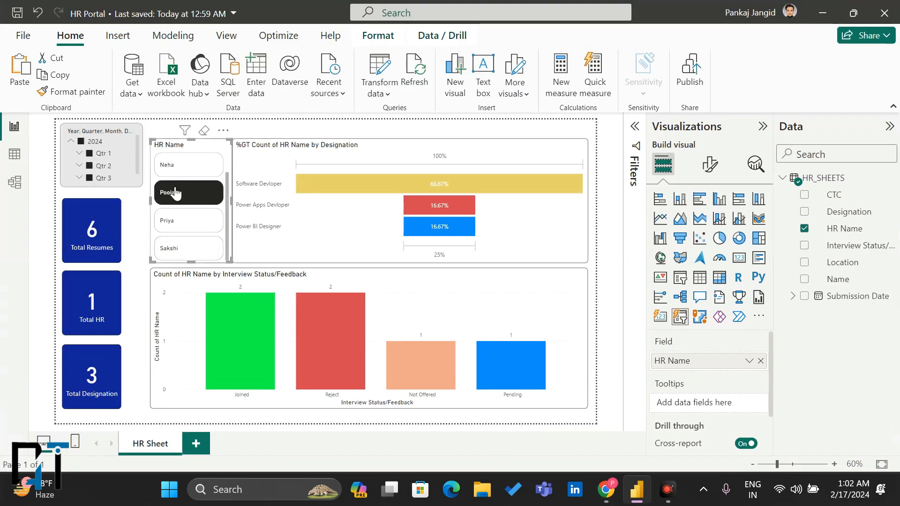
left_click(193, 193)
key("alt+Tab")
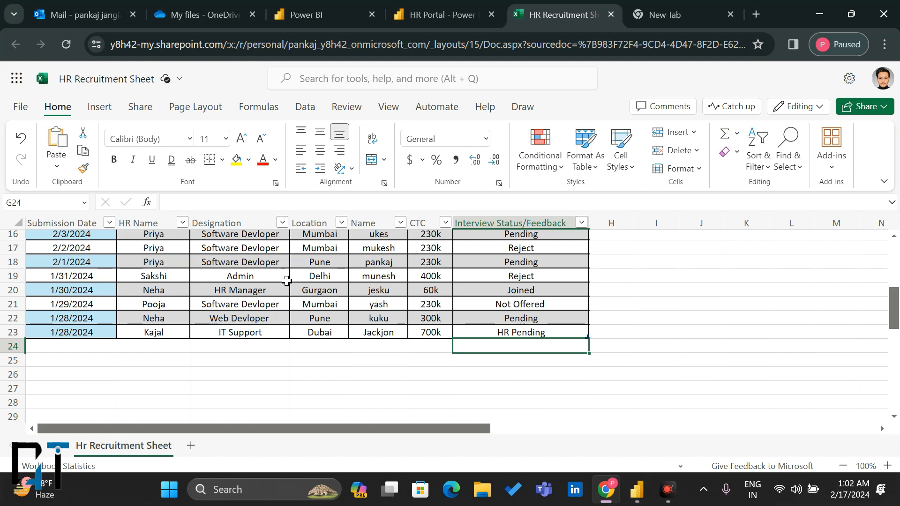
left_click(45, 329)
scroll(45, 329, "up", 7)
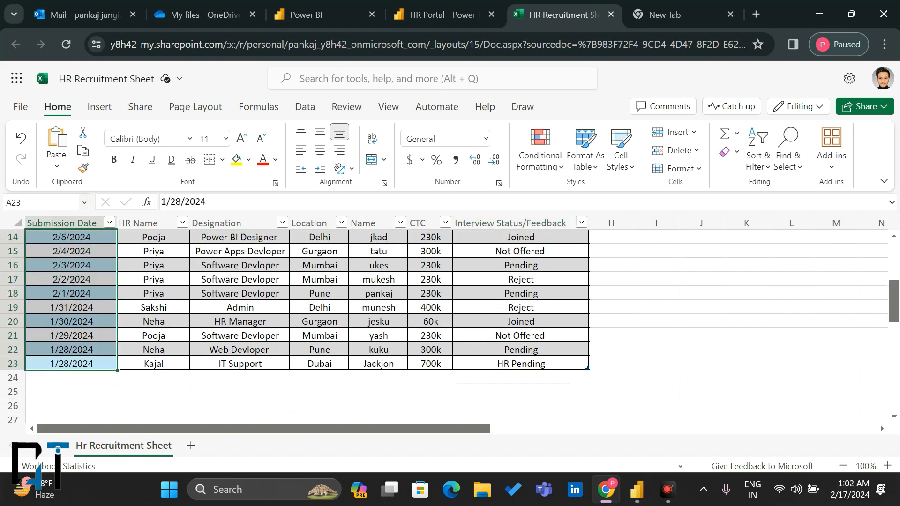
left_click(69, 235, "shift")
left_click(70, 250, "shift")
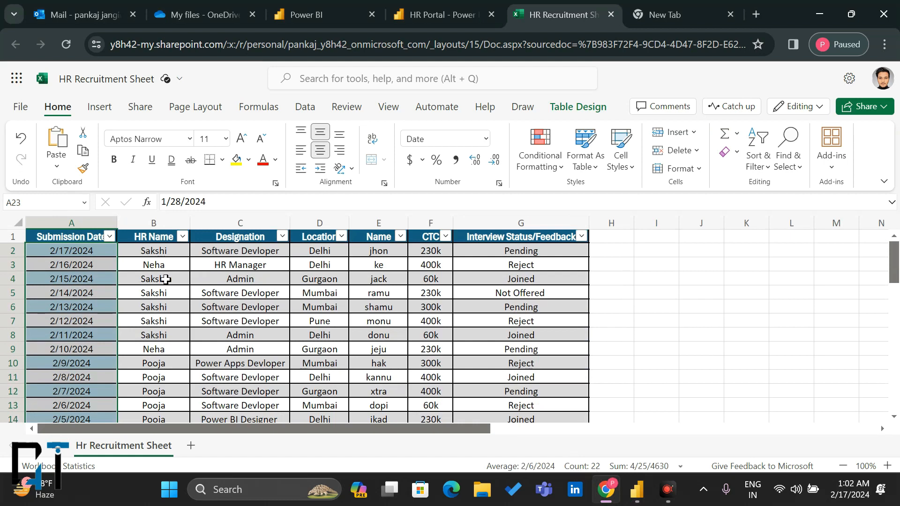
scroll(160, 281, "down", 4)
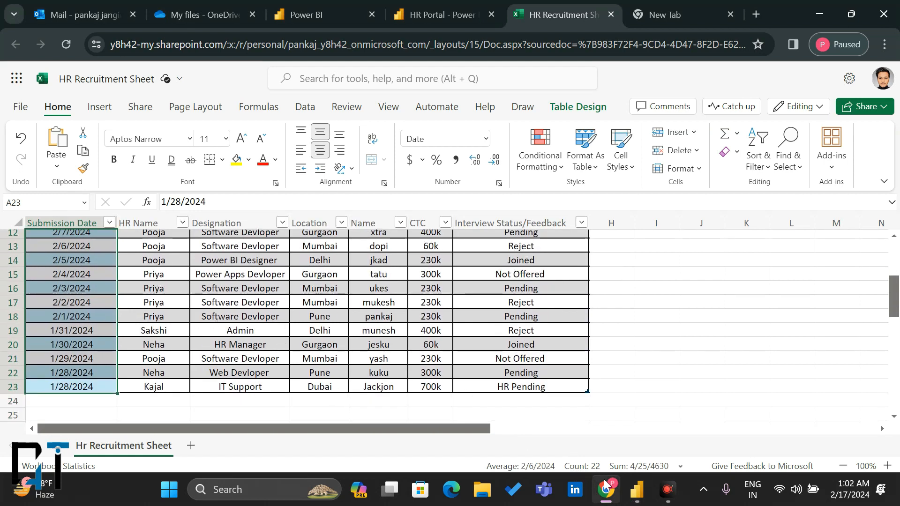
Compare the HR Recruitment Sheet with the published HR Portal report and look up the report's entry in My workspace
left_click(469, 13)
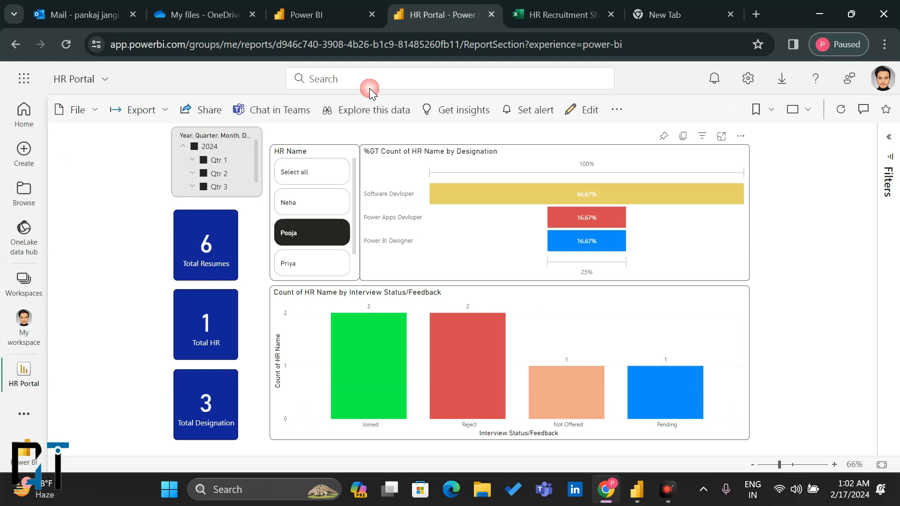
left_click(538, 14)
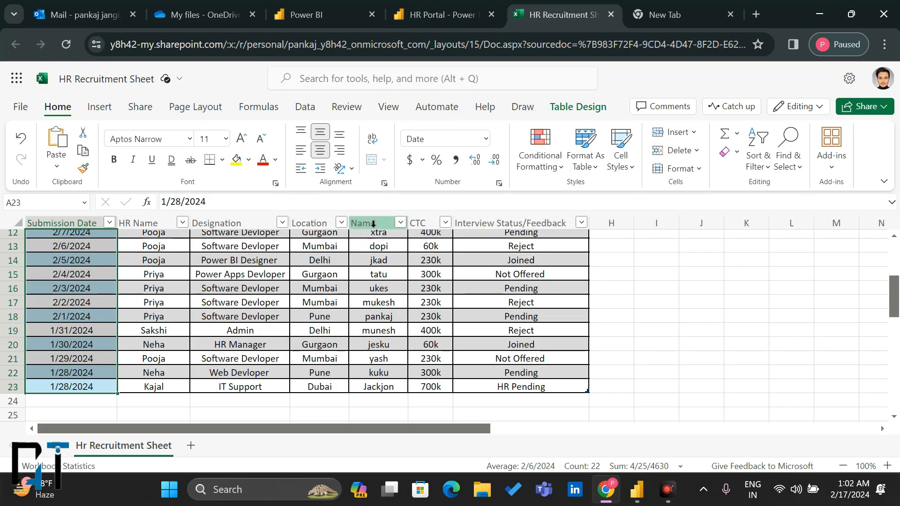
left_click(314, 268)
left_click(443, 14)
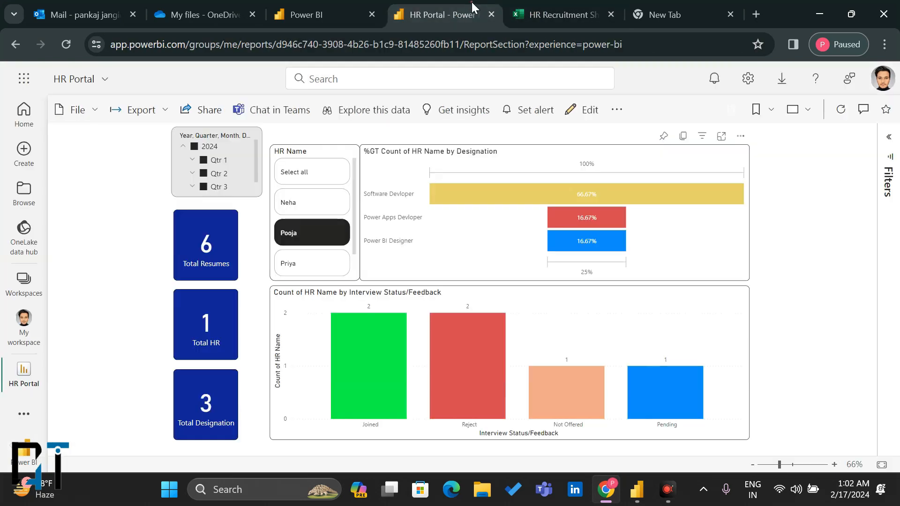
left_click(339, 7)
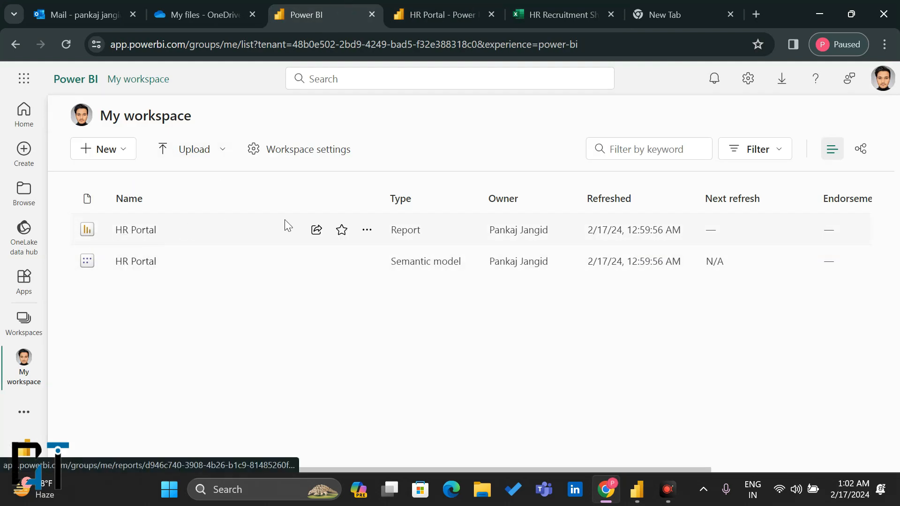
left_click(426, 11)
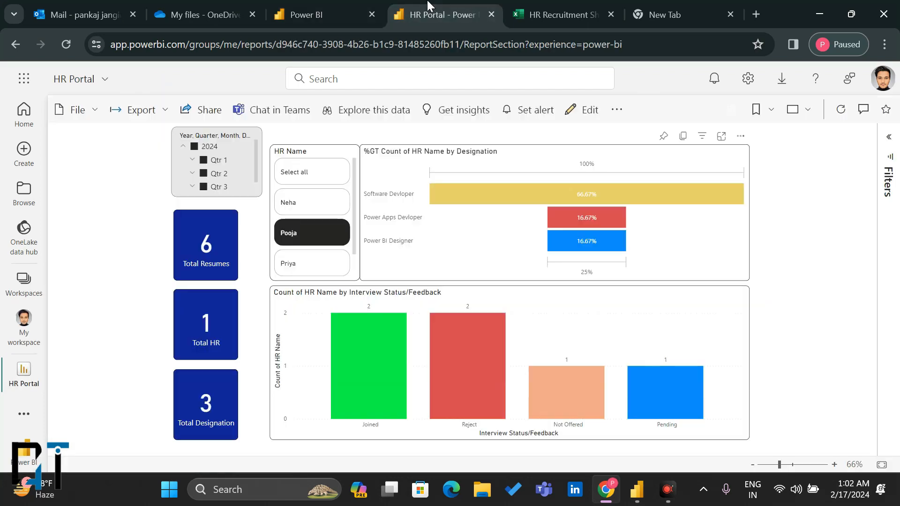
Try to refresh the HR Portal semantic model, and check the reloaded published report for the new sheet row
left_click(340, 7)
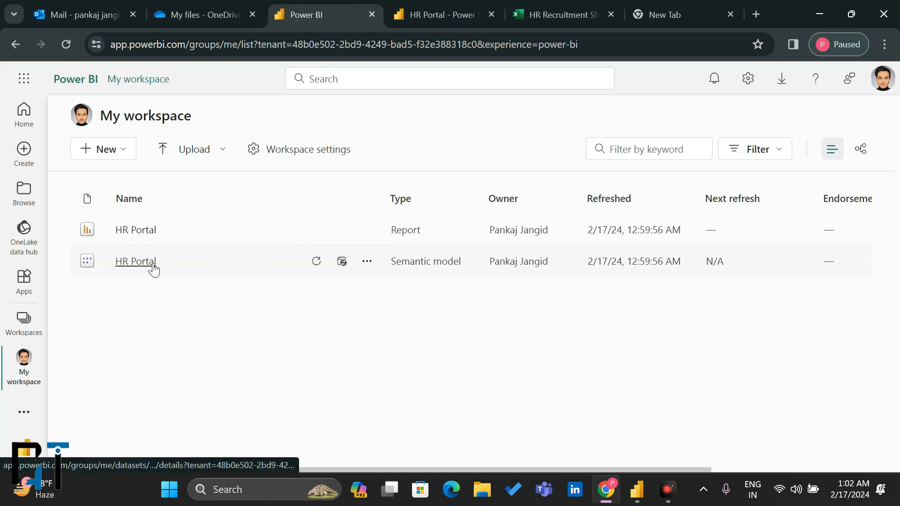
left_click(317, 262)
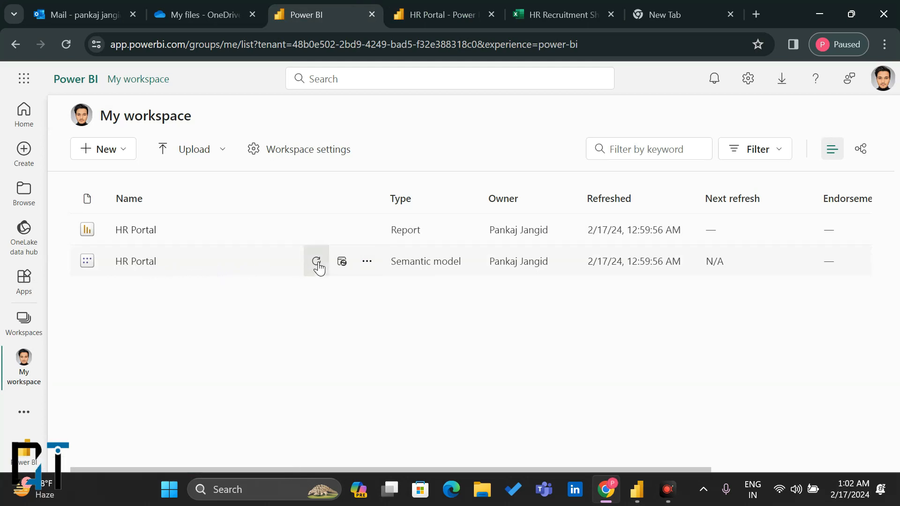
left_click(430, 15)
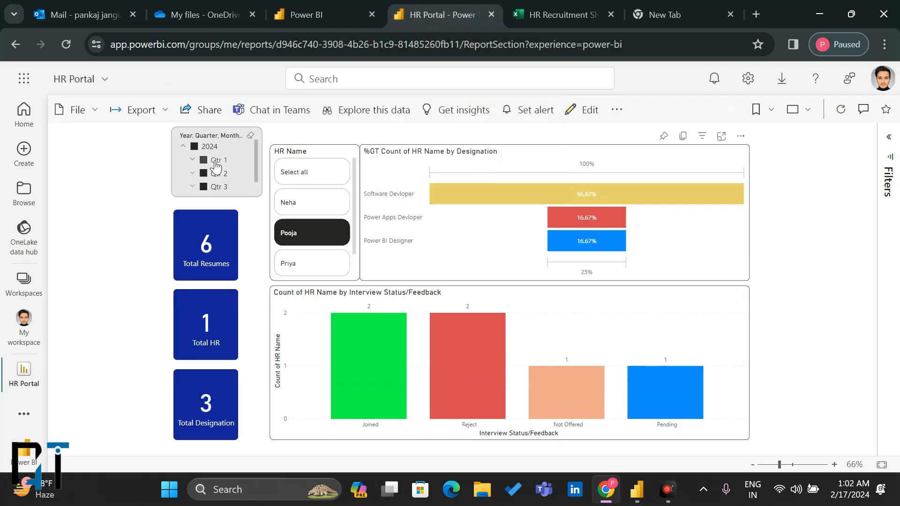
left_click(301, 234)
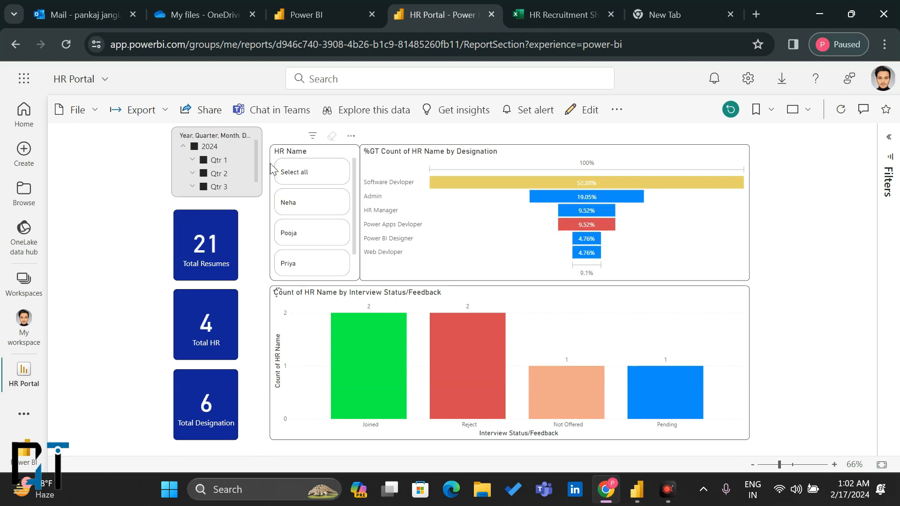
left_click(66, 45)
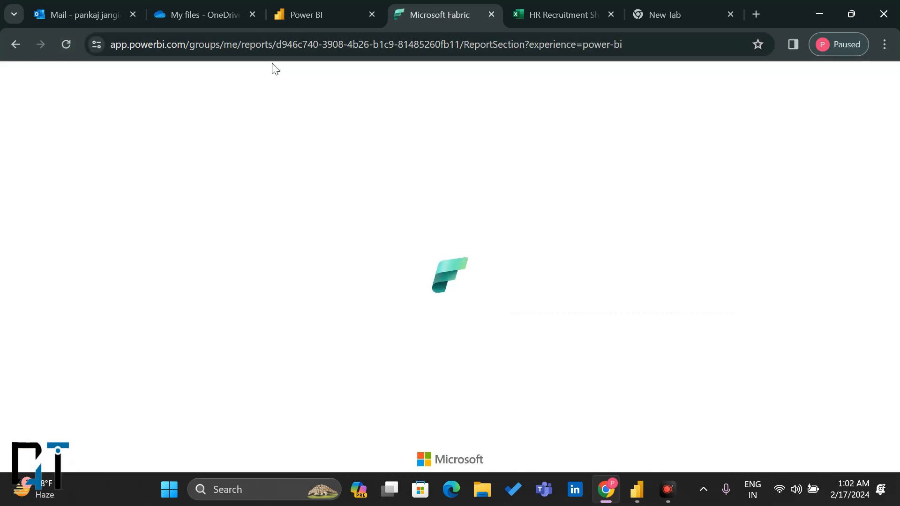
Check the refresh time of the HR Portal semantic model in My workspace and read its refresh warning
left_click(316, 19)
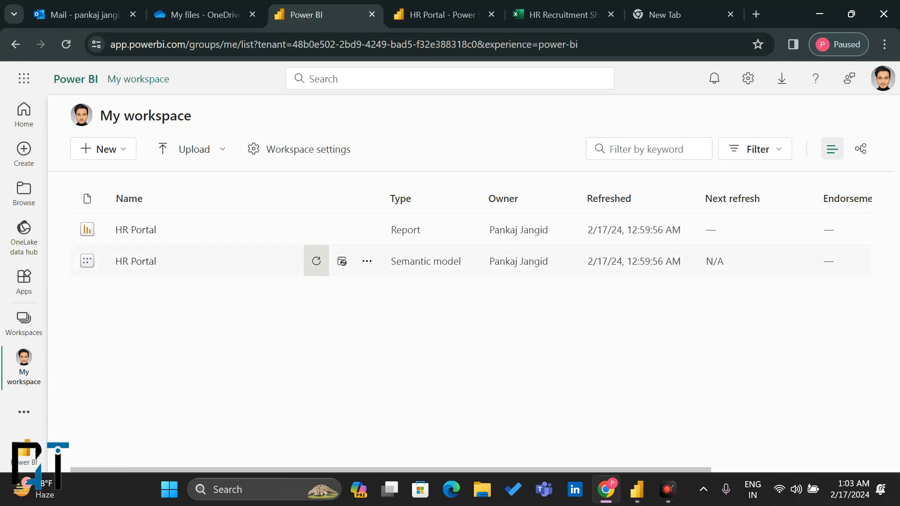
left_click_drag(676, 261, 632, 261)
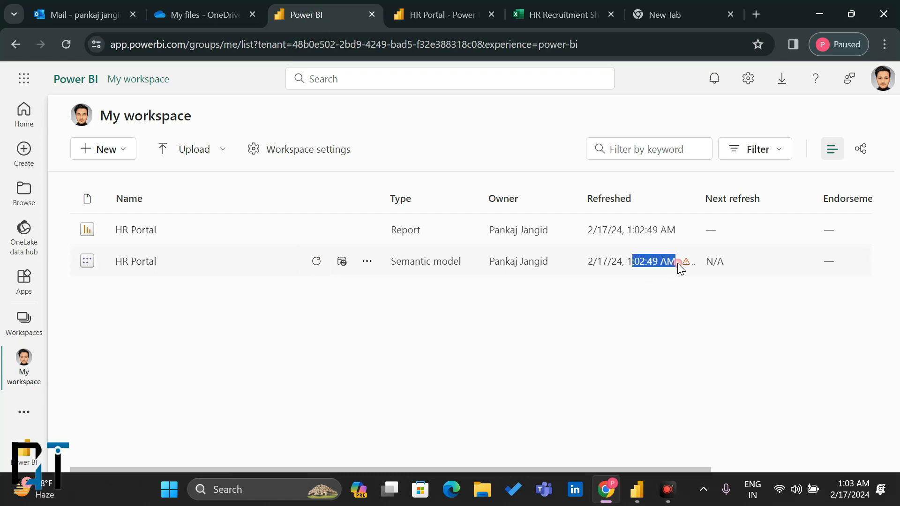
left_click(690, 268)
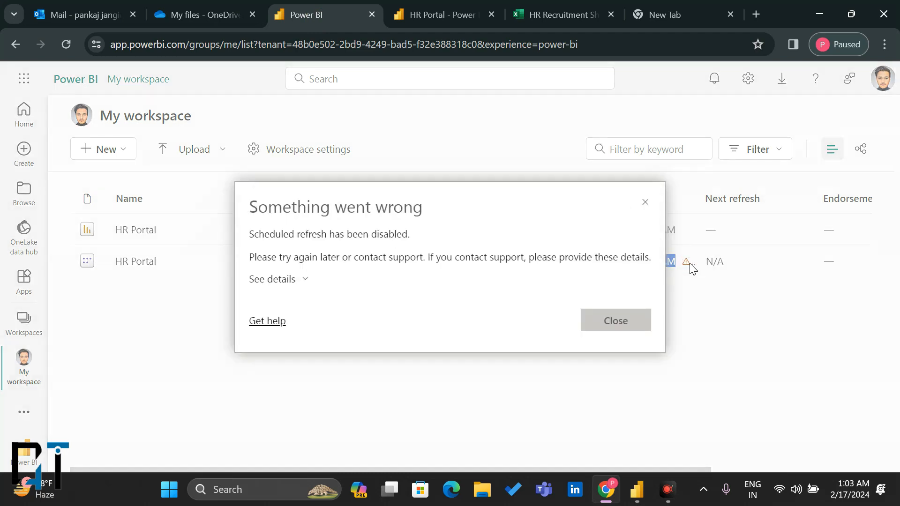
left_click(622, 321)
Open the settings of the HR Portal semantic model and start editing the credentials of its Web data source
left_click(366, 264)
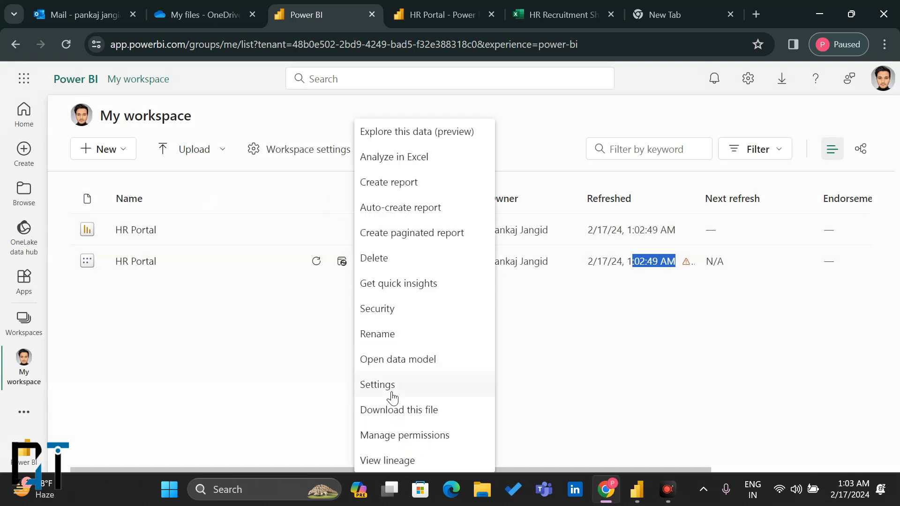
left_click(392, 391)
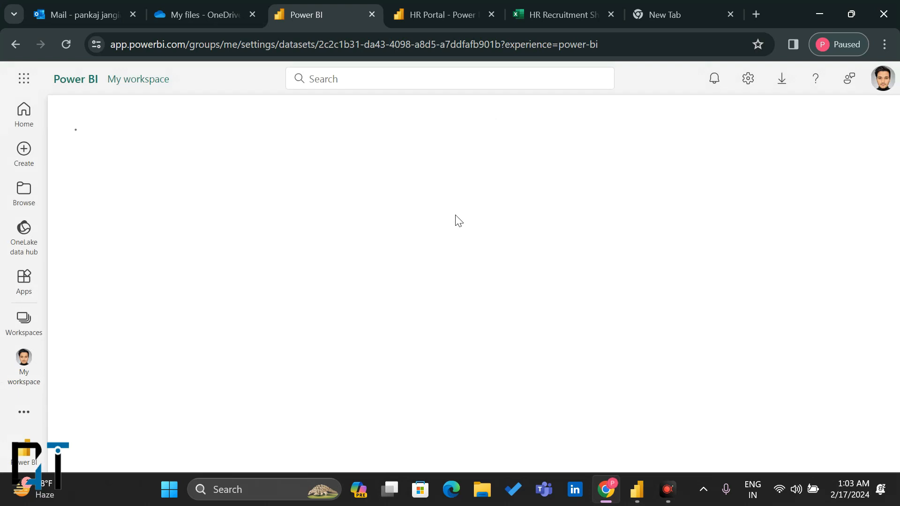
scroll(415, 251, "down", 7)
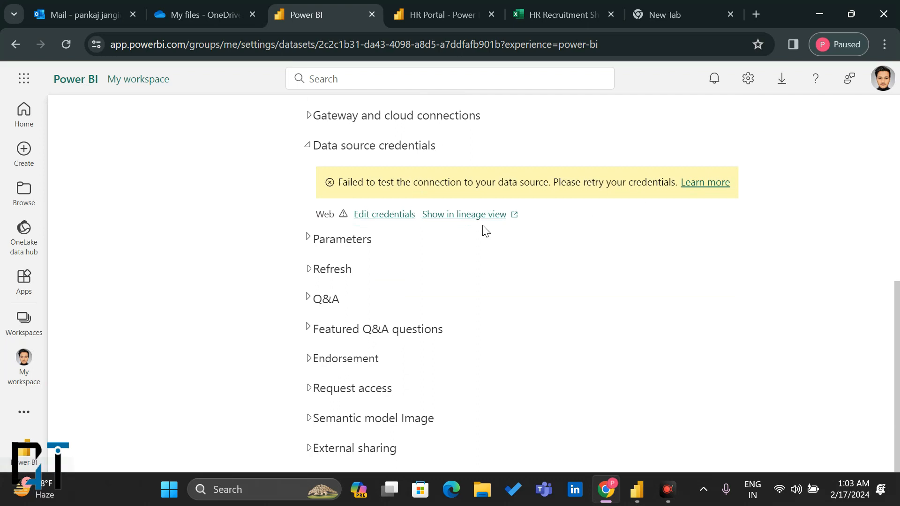
left_click(385, 215)
Set the data source's authentication method to OAuth2 and privacy level to Organizational, and sign in with the already signed-in account
left_click(403, 263)
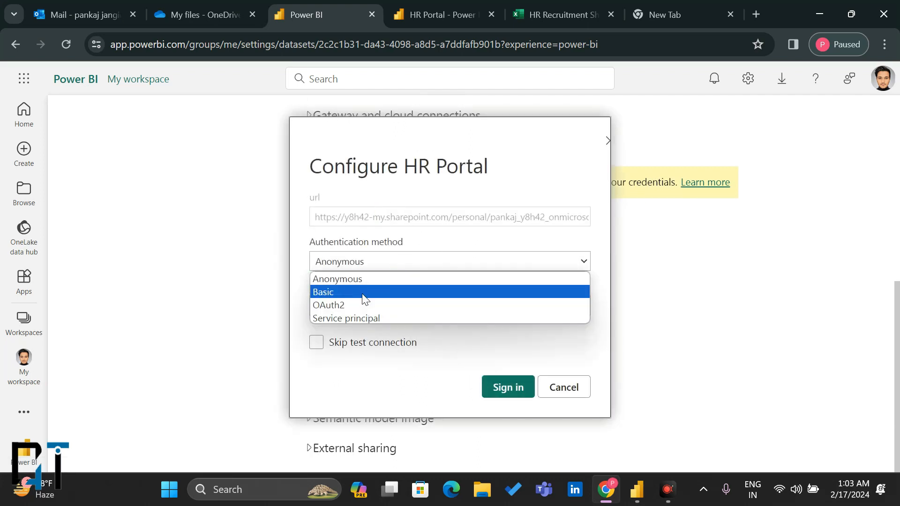
left_click(336, 305)
left_click(414, 305)
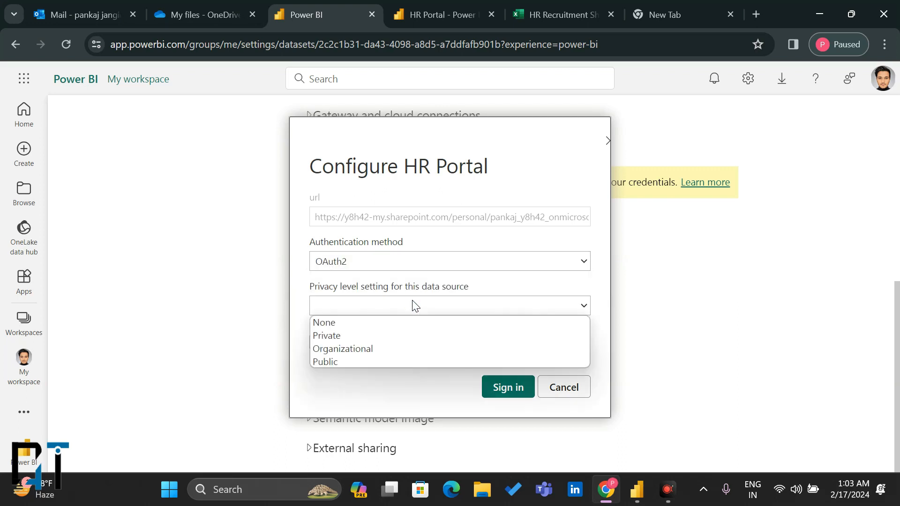
left_click(353, 347)
left_click(505, 390)
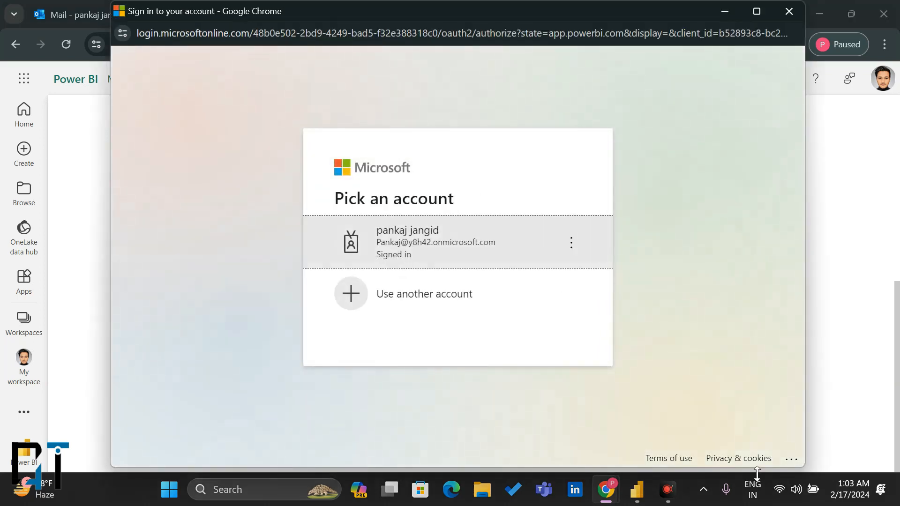
left_click(432, 240)
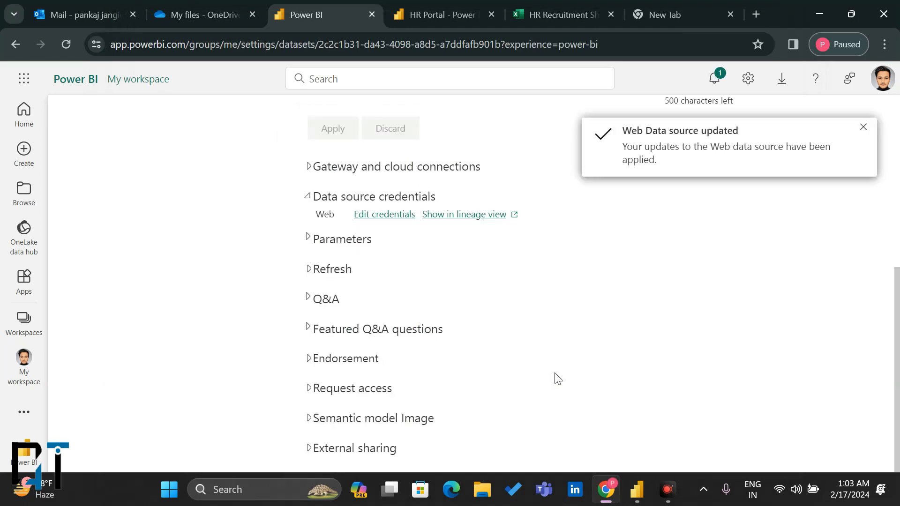
Return to My workspace, refresh the HR Portal semantic model again and check the report's refresh time
scroll(363, 202, "up", 7)
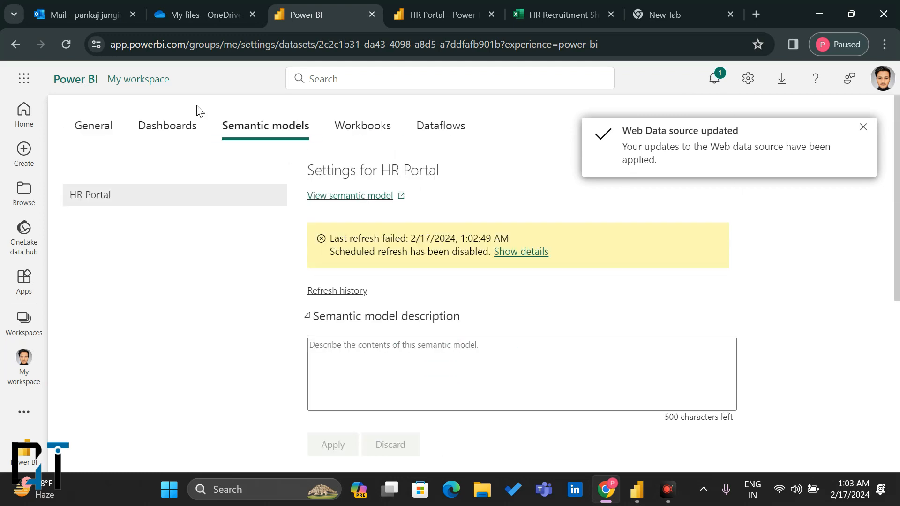
left_click(91, 127)
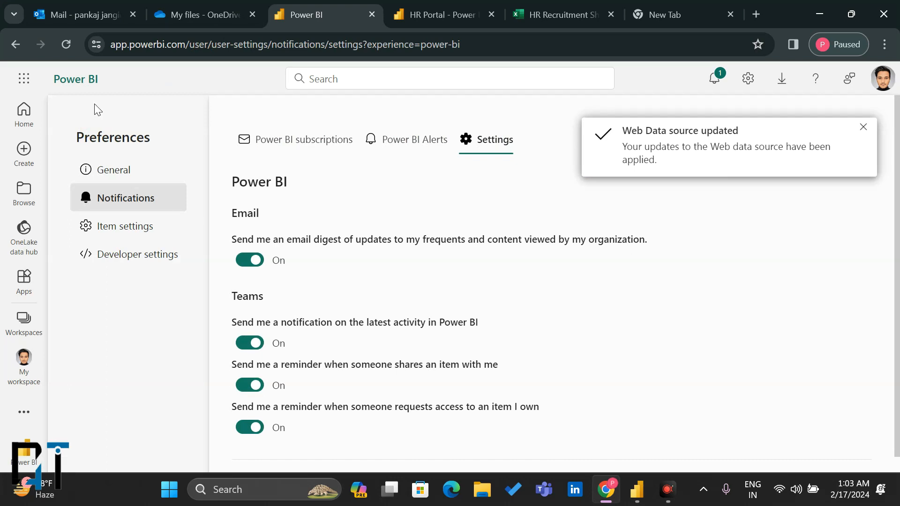
key("alt+Left")
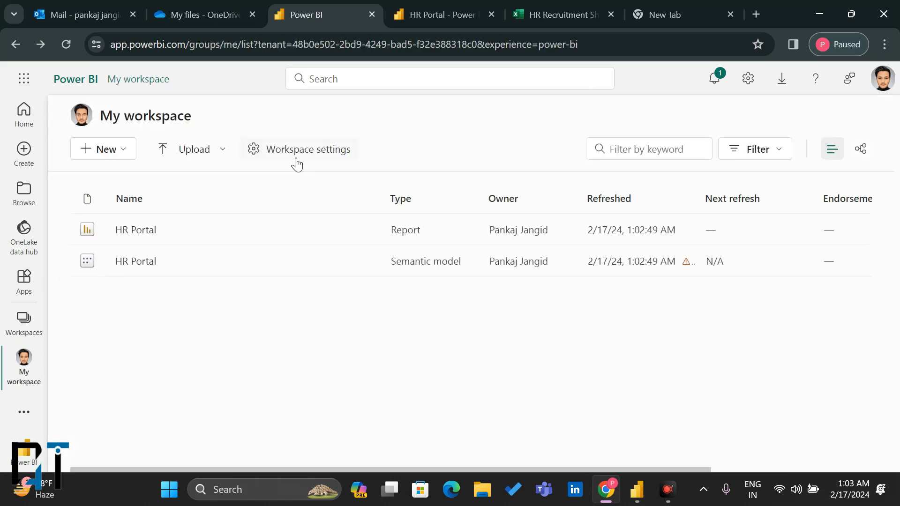
left_click(315, 262)
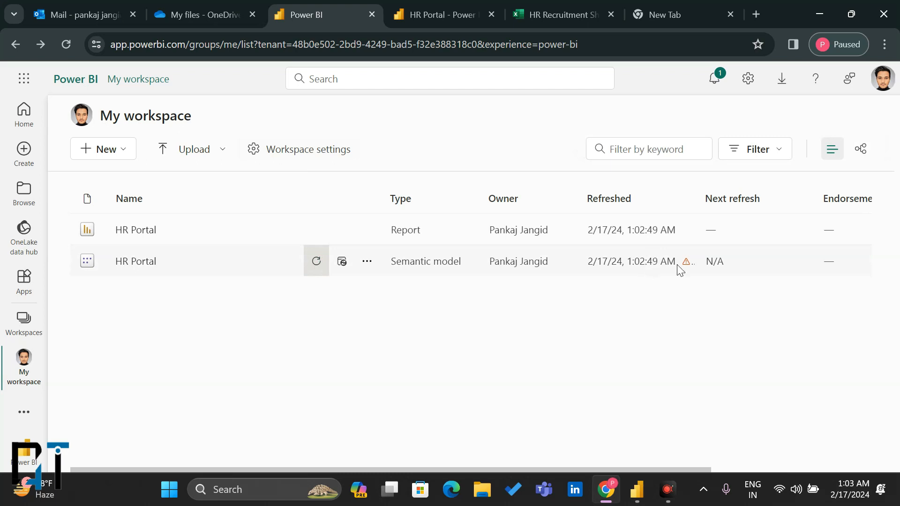
left_click(317, 264)
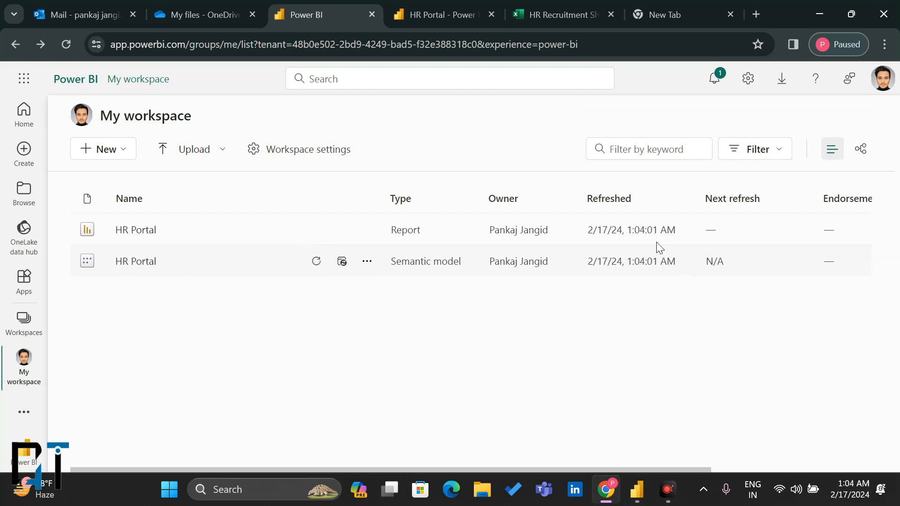
left_click_drag(627, 230, 665, 229)
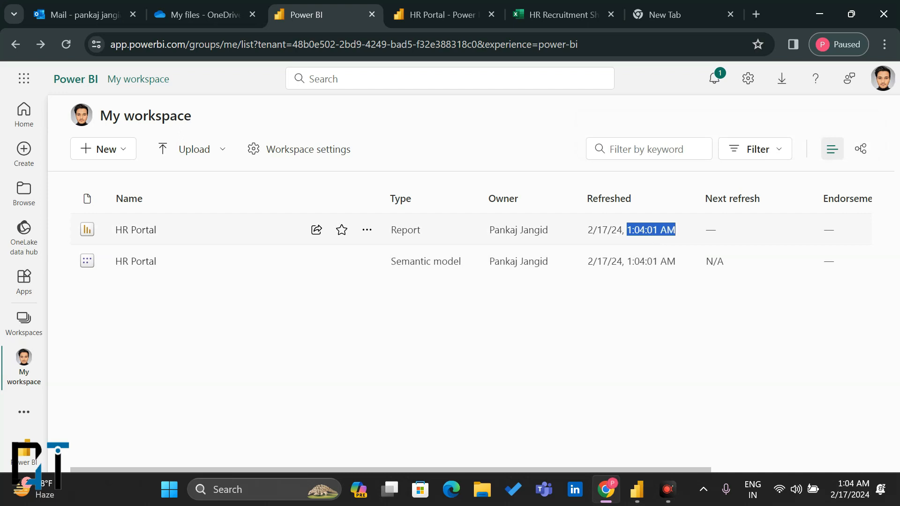
Clear the HR Name slicer selection in the published report and compare its names with the sheet's HR Name column
left_click(440, 17)
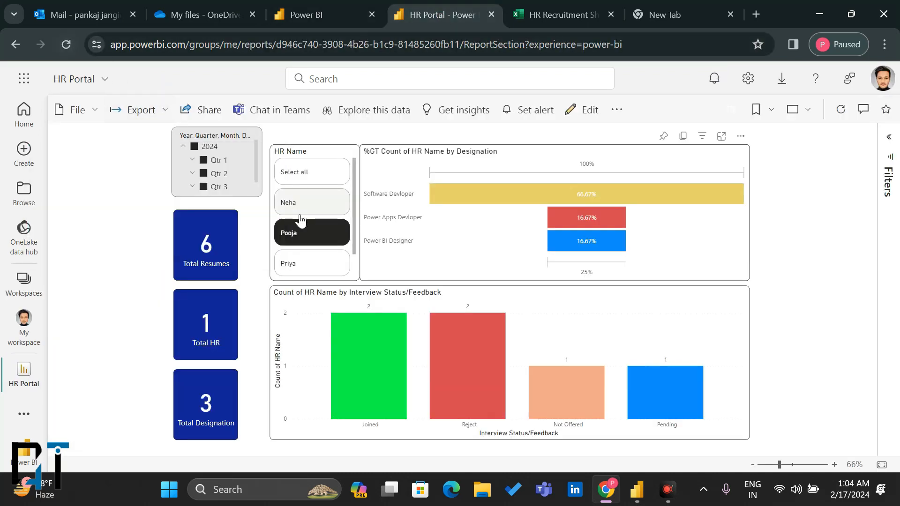
left_click(311, 236)
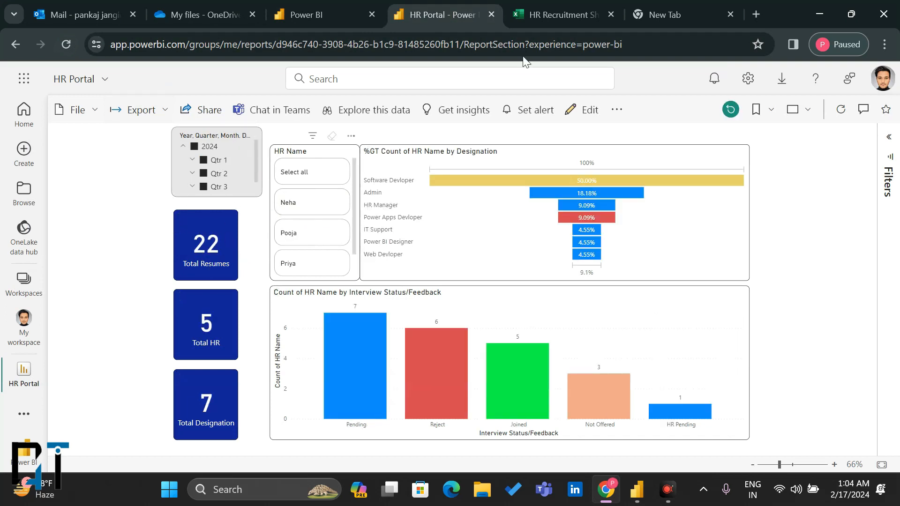
left_click(544, 13)
left_click_drag(169, 382, 141, 255)
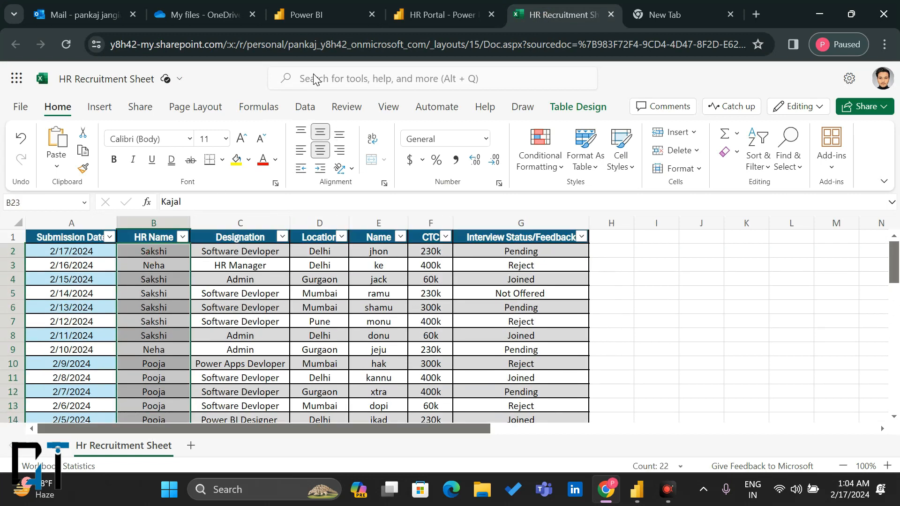
left_click(423, 7)
scroll(323, 254, "down", 1)
scroll(323, 254, "up", 1)
scroll(323, 255, "down", 1)
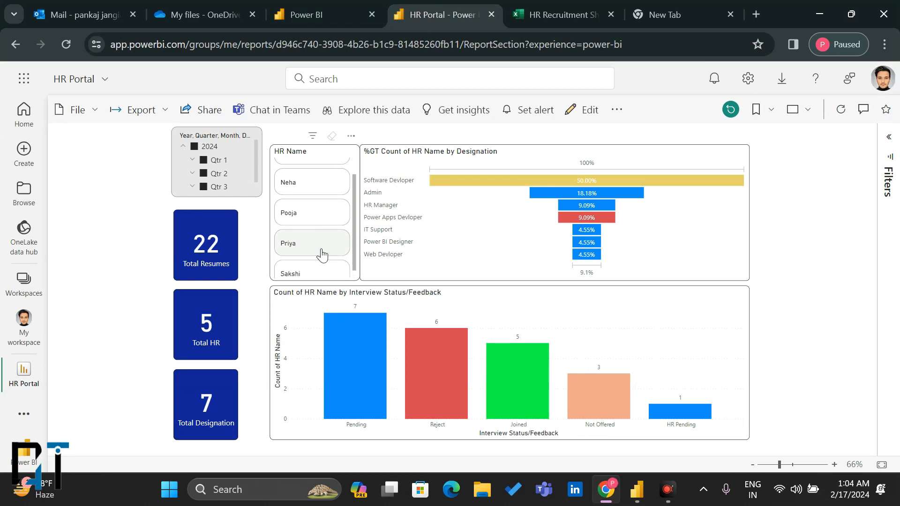
Reload the published HR Portal report, review the names in its HR Name slicer and dismiss the PowerPoint tip
scroll(323, 255, "up", 1)
left_click(66, 44)
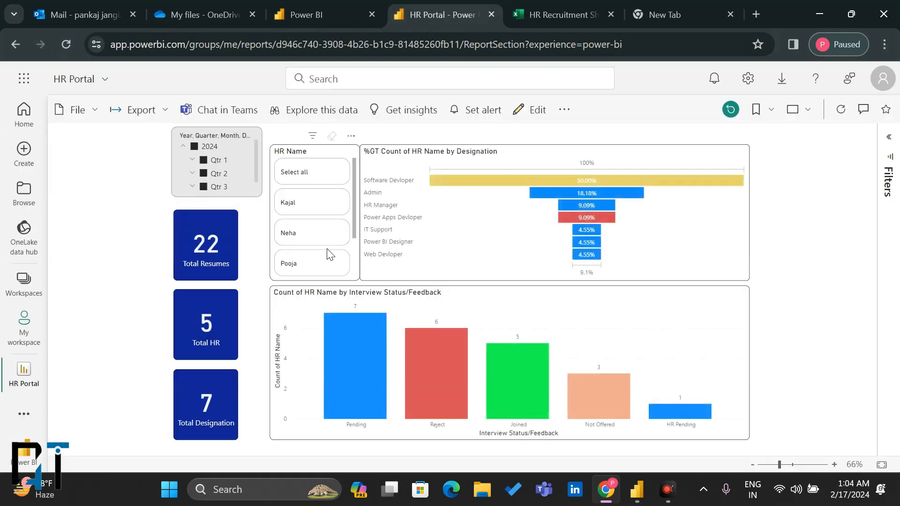
scroll(309, 251, "down", 1)
scroll(307, 251, "up", 2)
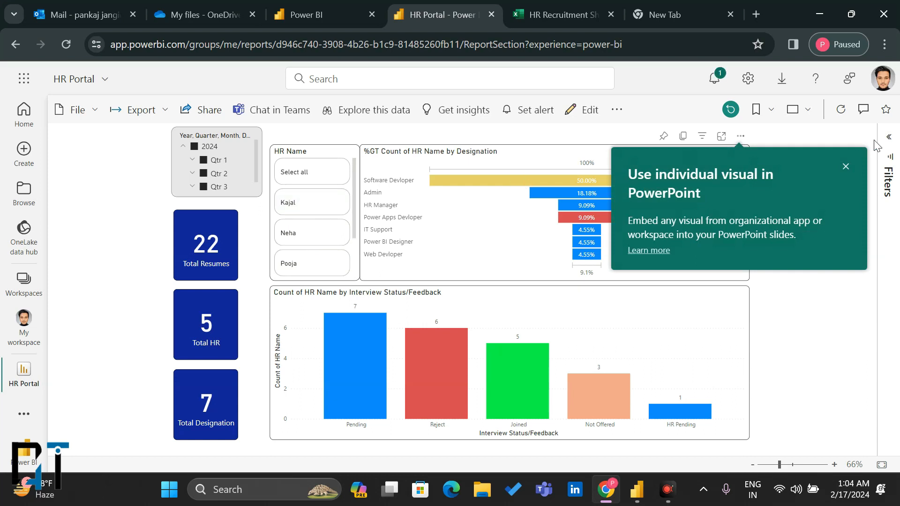
left_click(846, 166)
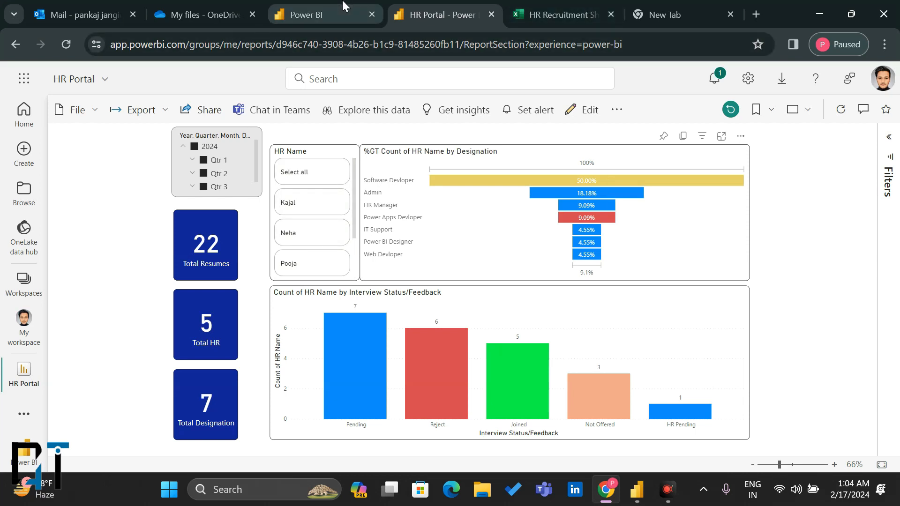
Return to My workspace and open the Refresh section of the HR Portal semantic model's settings
left_click(330, 9)
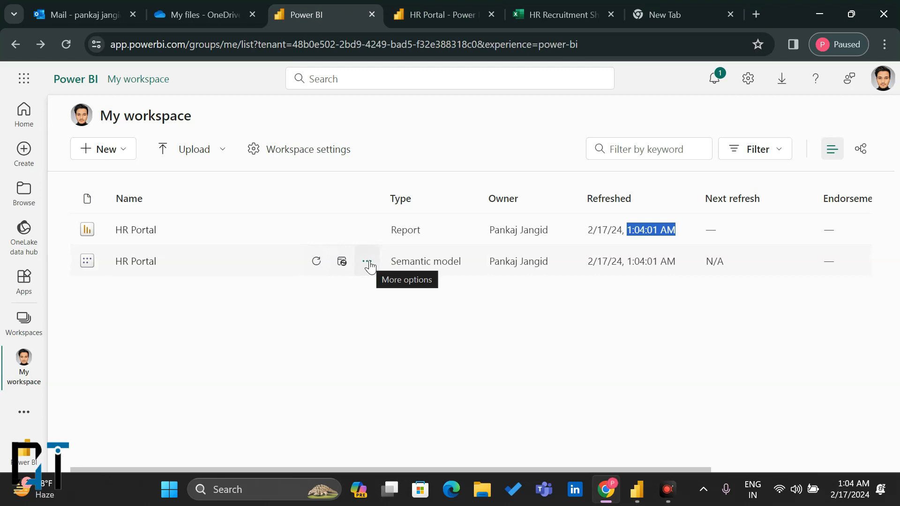
left_click(342, 263)
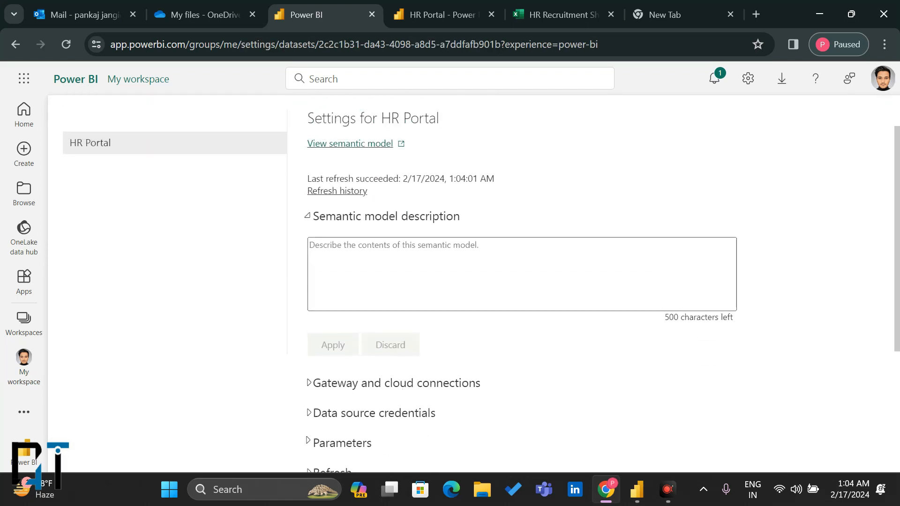
scroll(328, 346, "down", 1)
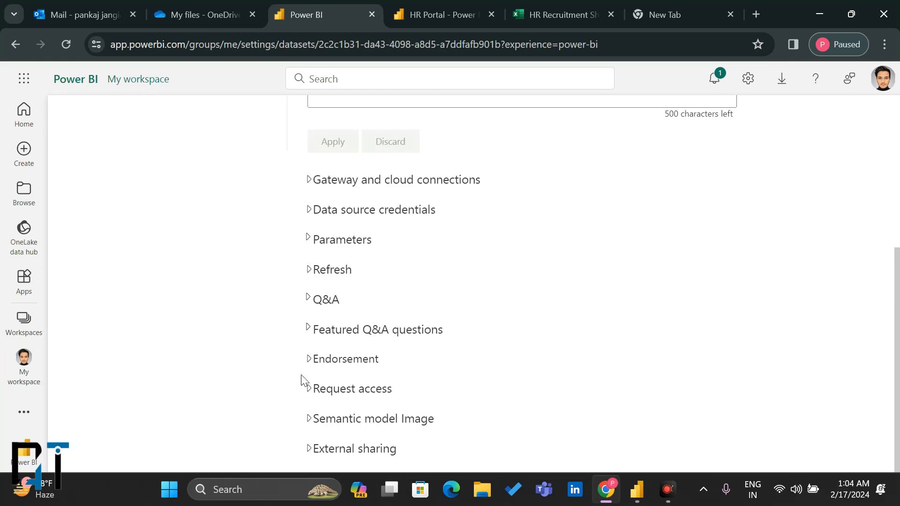
left_click(309, 272)
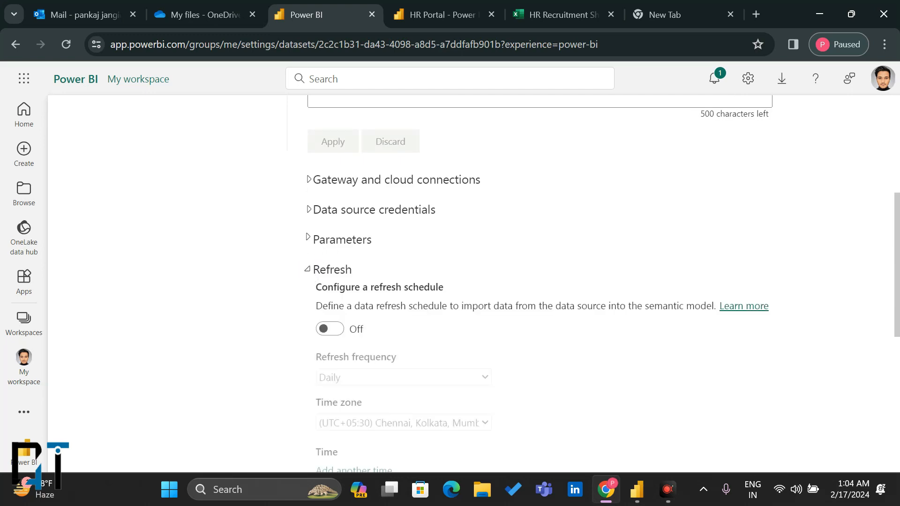
Turn on the refresh schedule for the HR Portal semantic model with the frequency kept at Daily
scroll(424, 338, "down", 2)
left_click(332, 258)
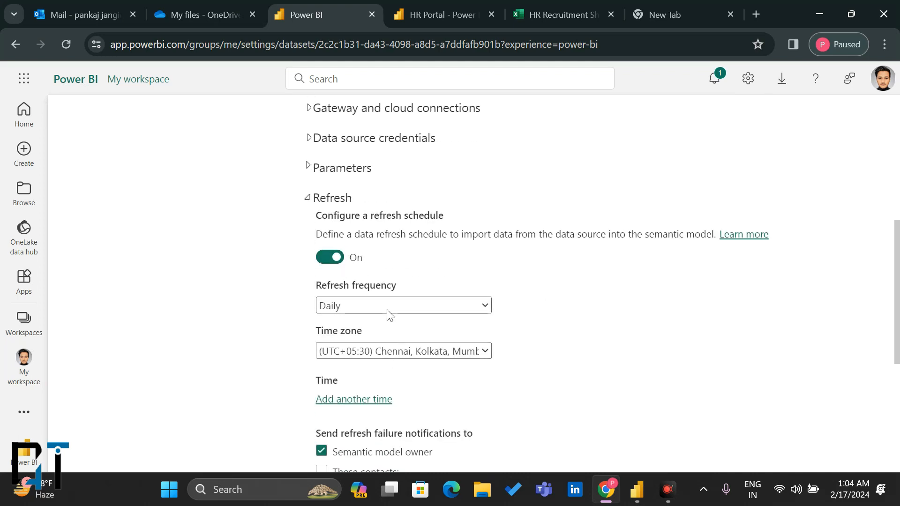
left_click(342, 307)
left_click(363, 304)
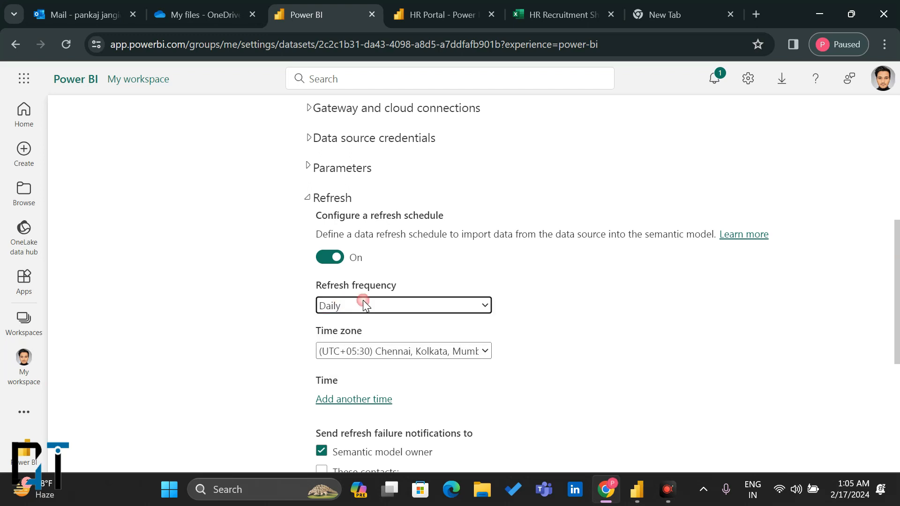
Add a refresh time of 1:30 AM to the daily schedule
scroll(498, 305, "down", 2)
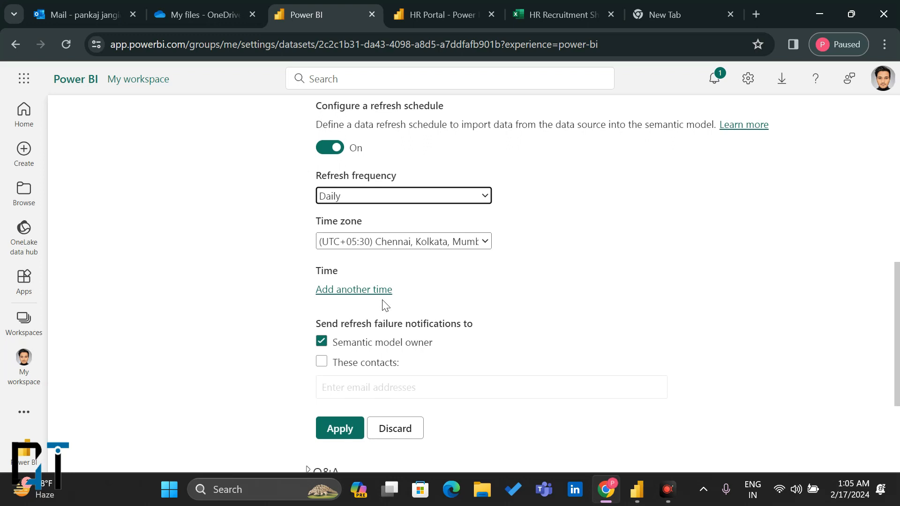
left_click(347, 291)
left_click(347, 293)
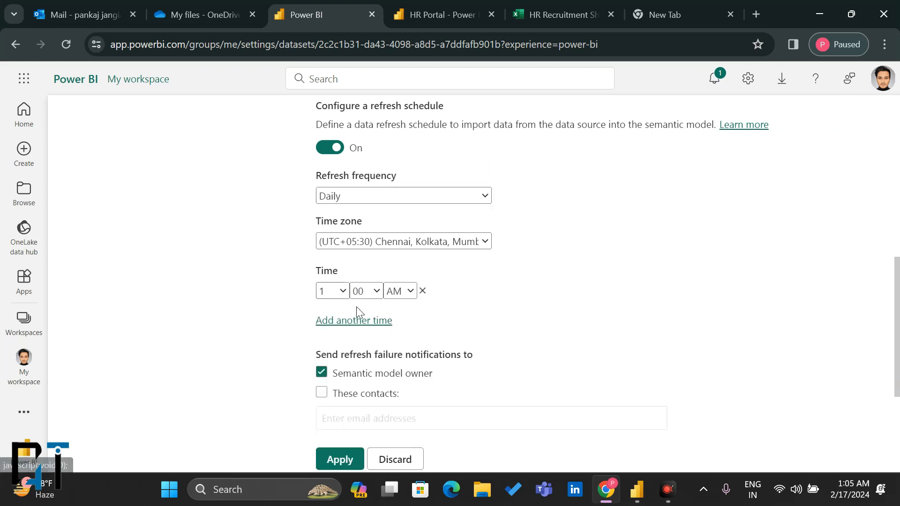
left_click(341, 292)
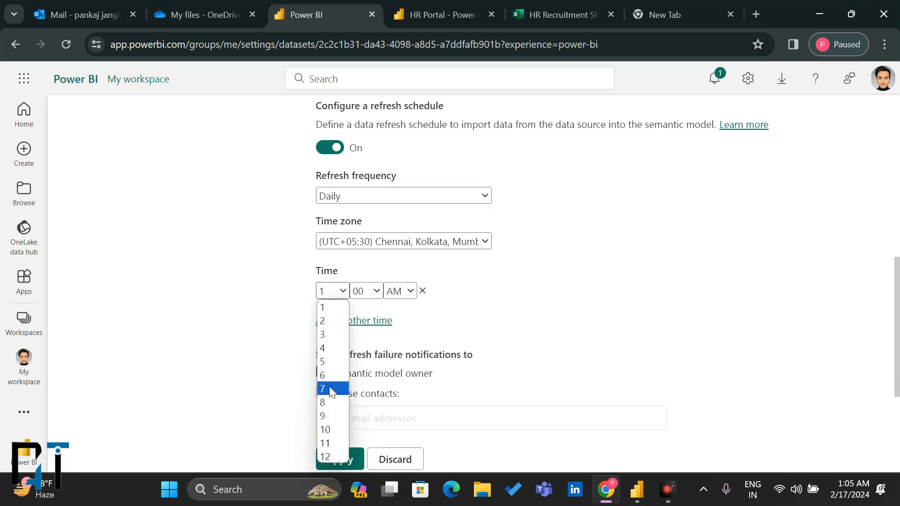
left_click(376, 291)
left_click(339, 294)
left_click(333, 309)
left_click(369, 291)
left_click(368, 318)
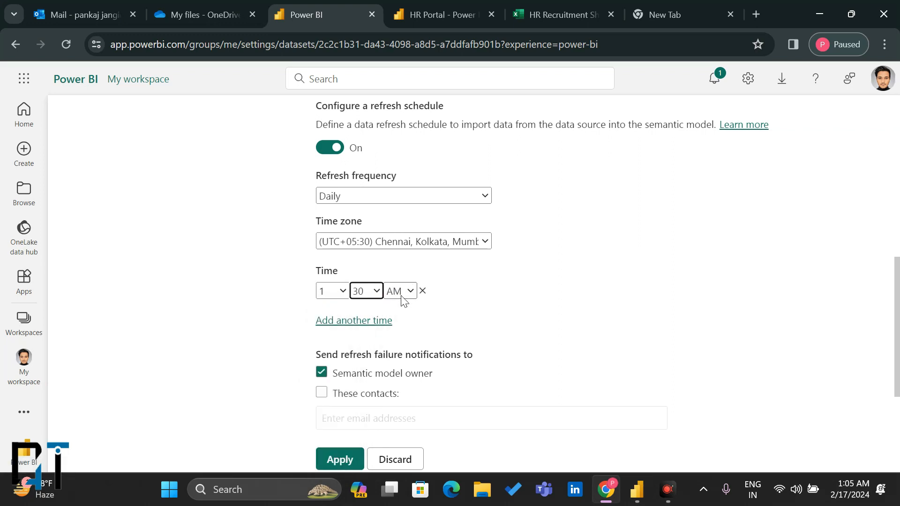
Add a second refresh time of 9:30 PM to the schedule
left_click(346, 321)
left_click(344, 321)
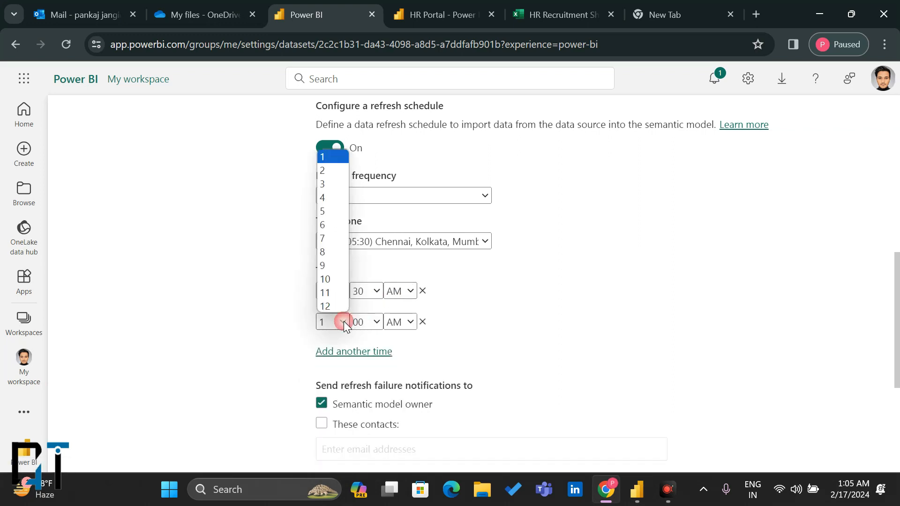
left_click(331, 265)
left_click(375, 322)
left_click(371, 337)
left_click(400, 322)
left_click(405, 352)
Add a third refresh time of 6:00 PM to the schedule
left_click(331, 352)
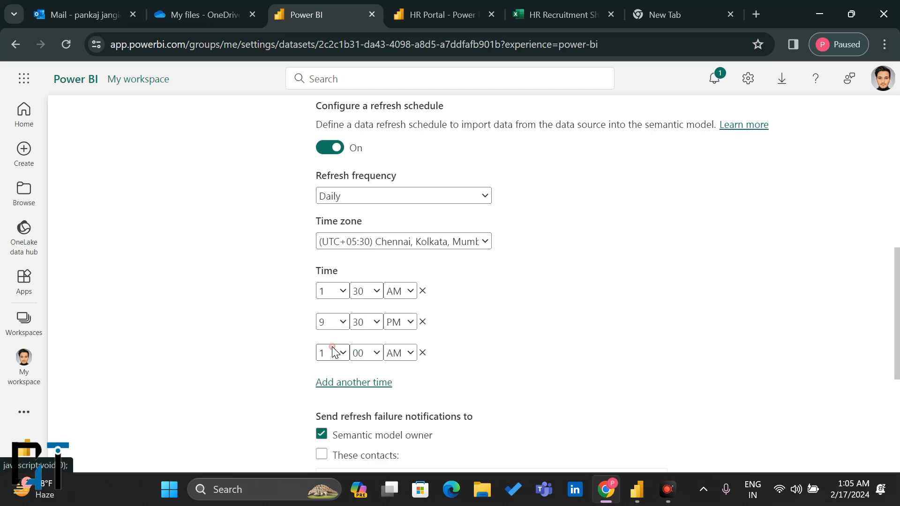
left_click(341, 356)
left_click(335, 255)
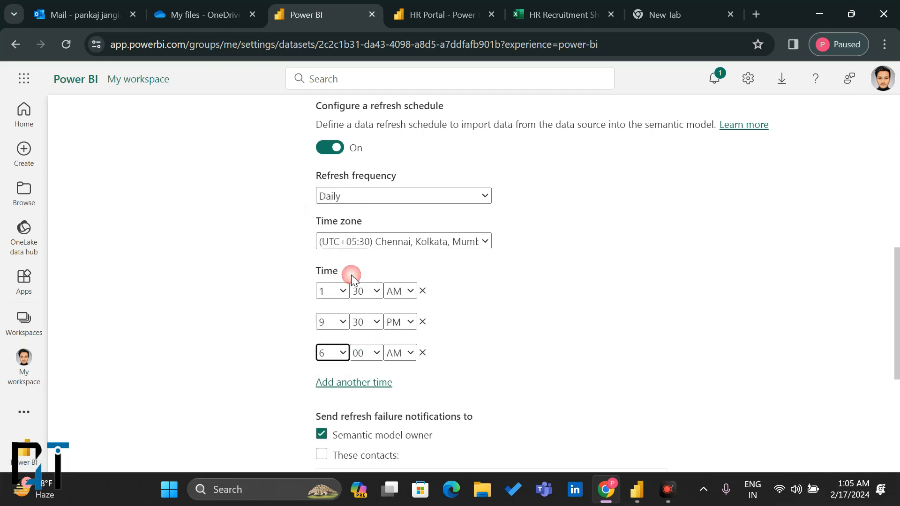
left_click(396, 353)
left_click(406, 381)
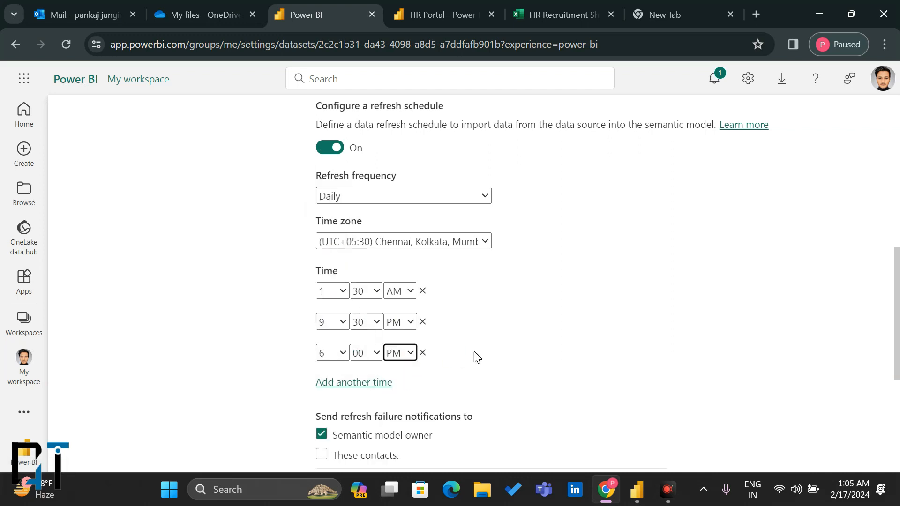
scroll(410, 403, "up", 3)
scroll(410, 403, "down", 1)
scroll(411, 402, "up", 8)
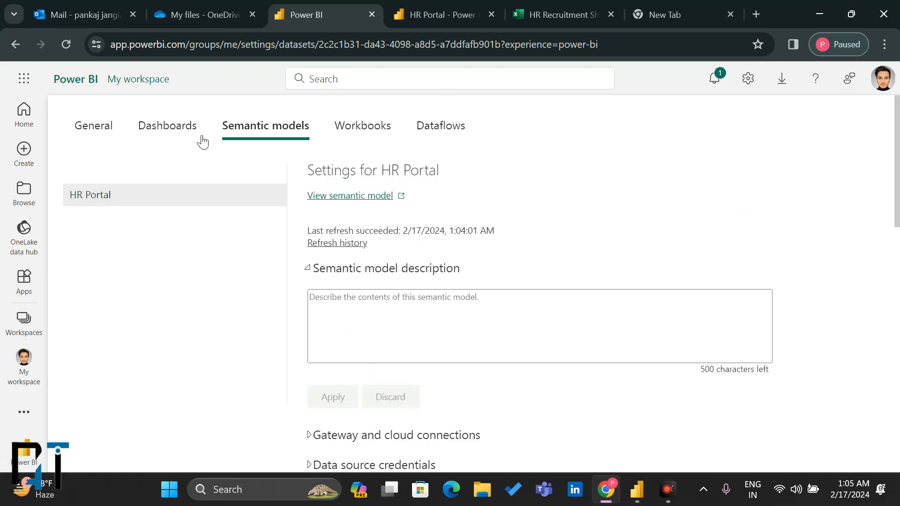
Reopen the semantic model settings after a look at the dashboard settings, and turn on the HR Portal refresh schedule
left_click(179, 139)
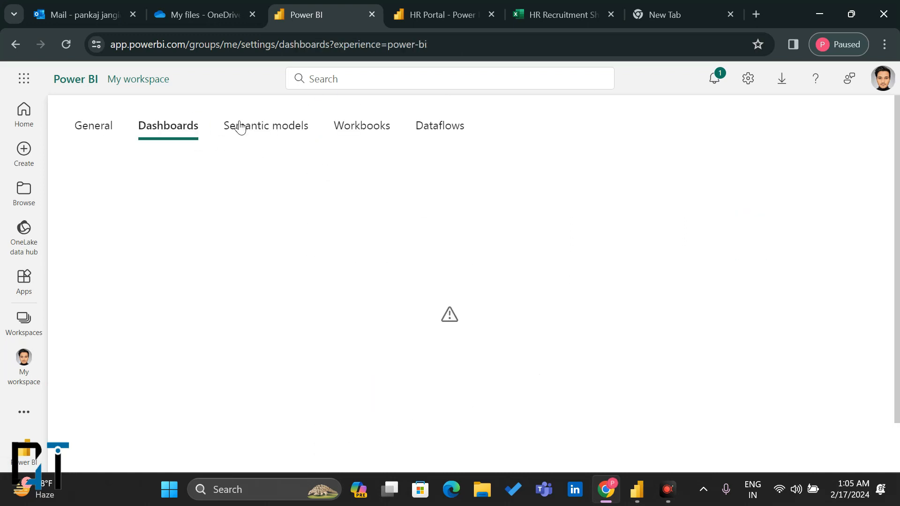
left_click(264, 135)
scroll(343, 301, "down", 5)
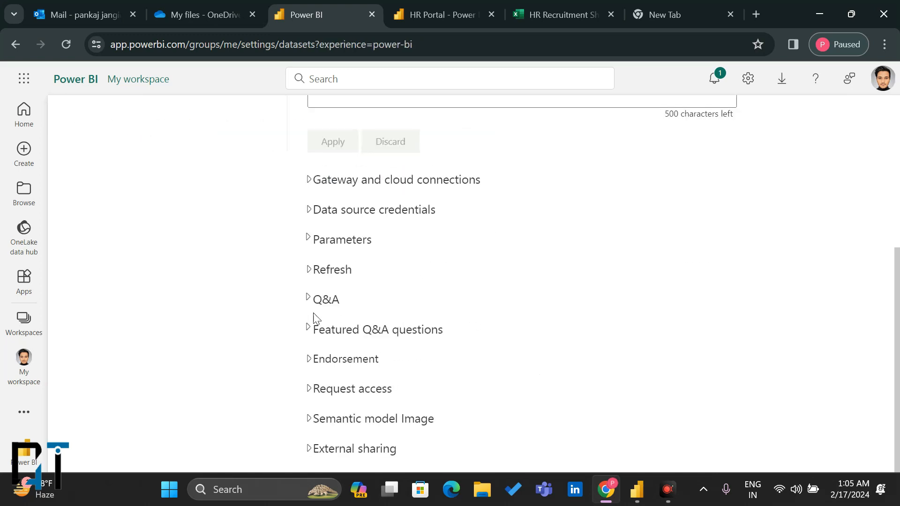
left_click(313, 276)
scroll(370, 314, "down", 3)
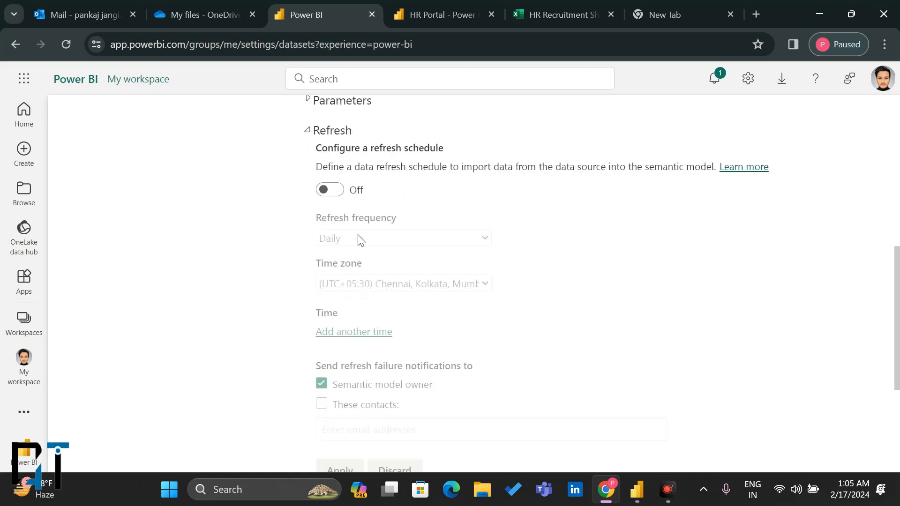
left_click(328, 196)
Add a 5:00 PM time to the daily refresh schedule and apply the schedule
scroll(376, 255, "down", 3)
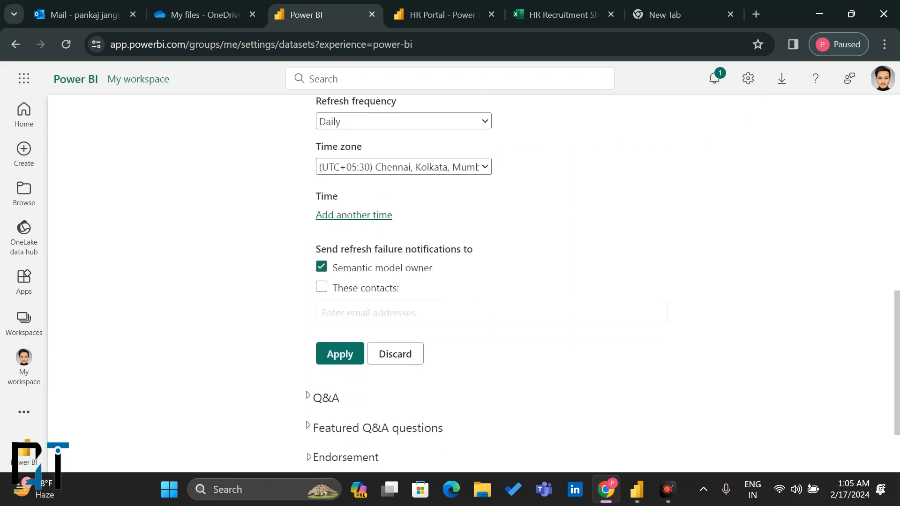
left_click(328, 215)
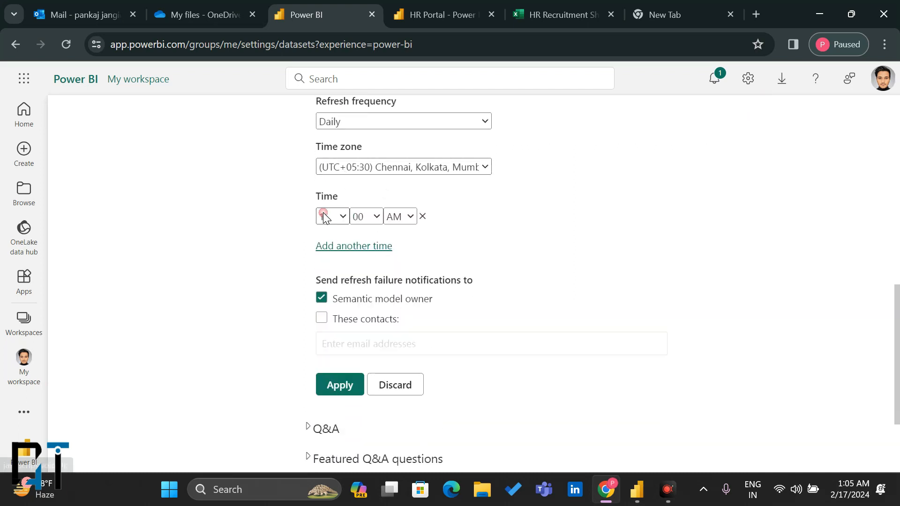
left_click(338, 218)
left_click(332, 287)
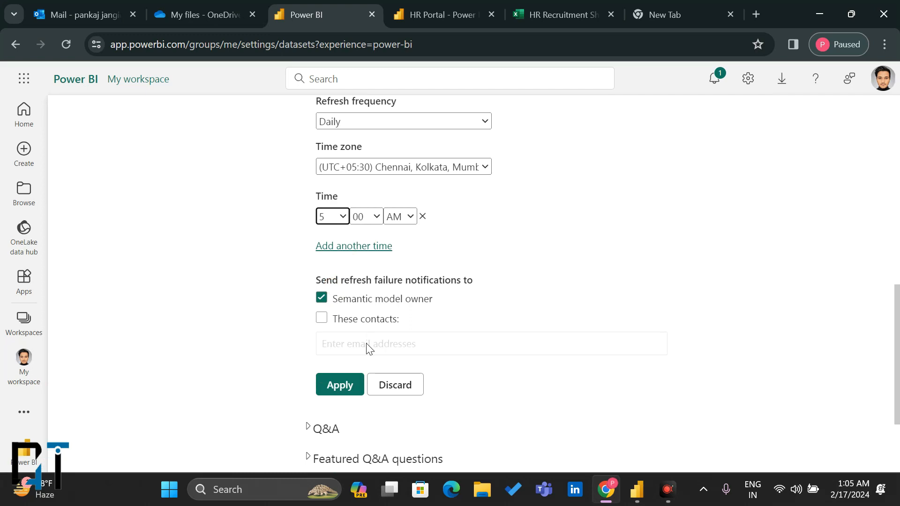
left_click(398, 213)
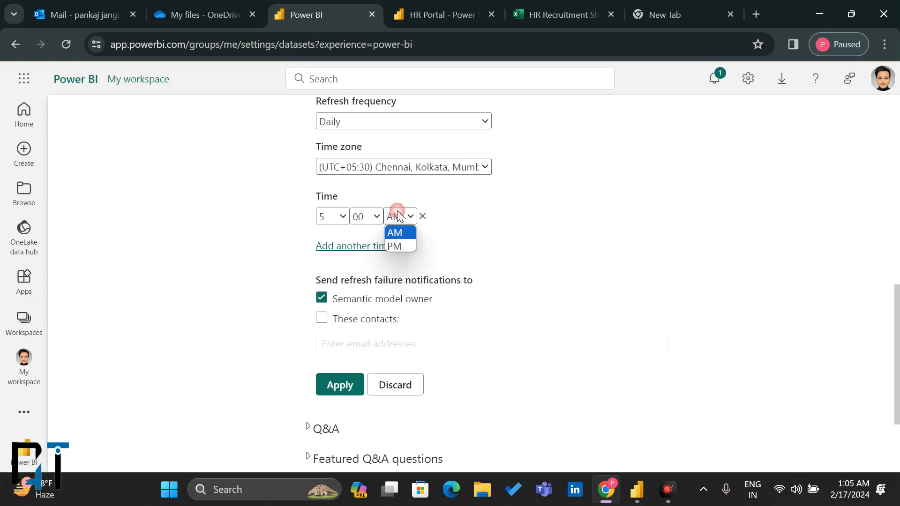
left_click(394, 242)
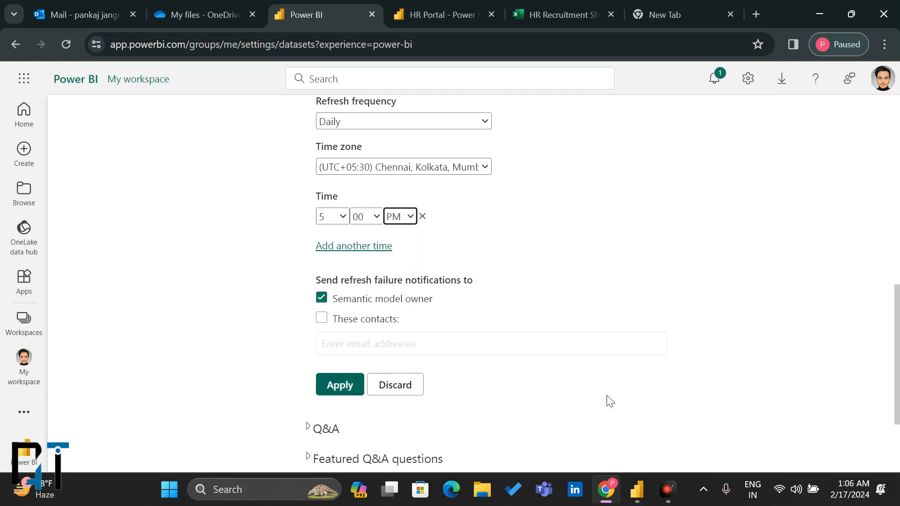
left_click(852, 444)
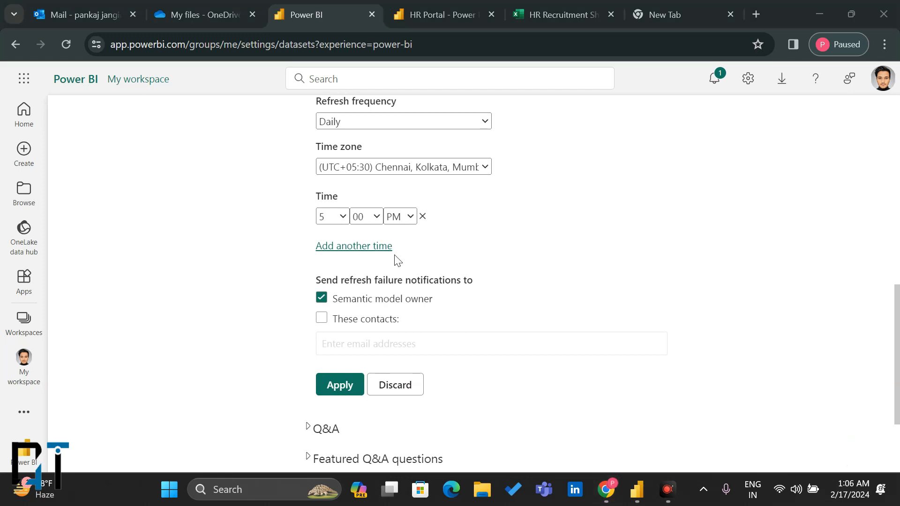
scroll(398, 261, "up", 2)
scroll(424, 256, "down", 3)
left_click(350, 327)
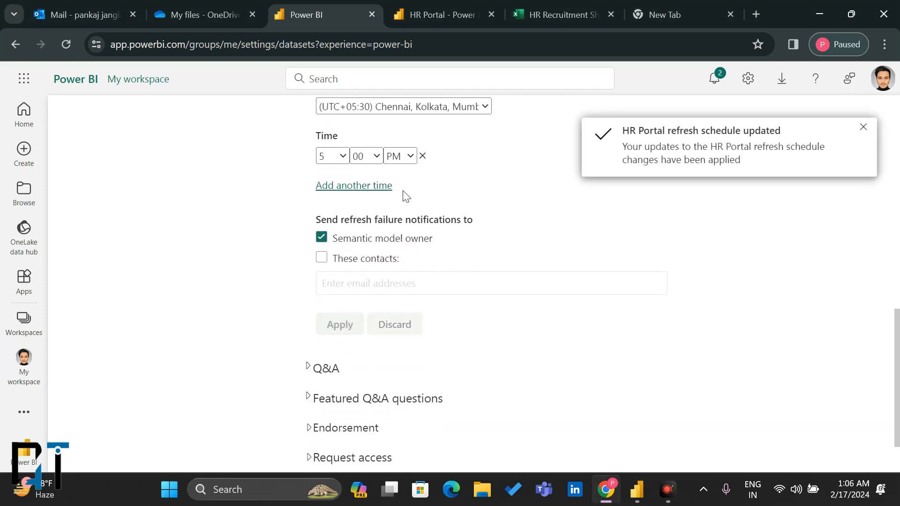
Return to My workspace, reload it and check the semantic model's next refresh time
scroll(406, 196, "up", 5)
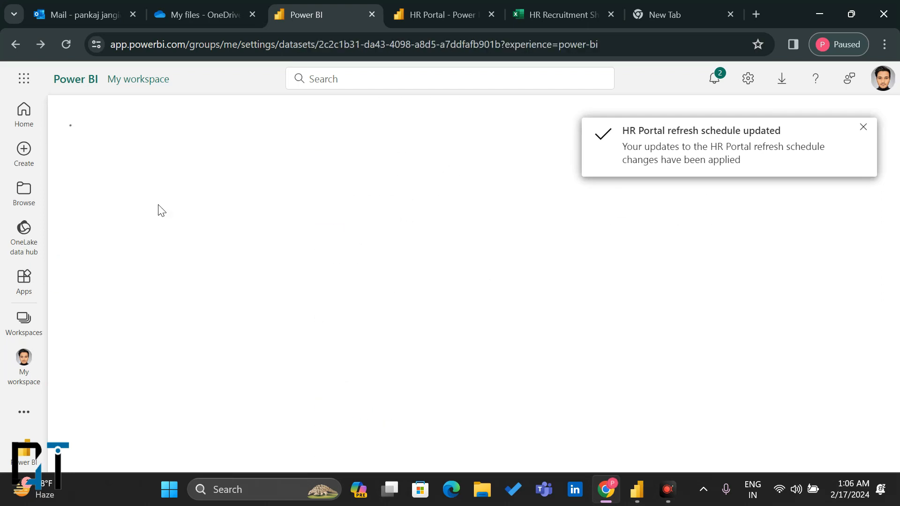
scroll(208, 231, "left", 5)
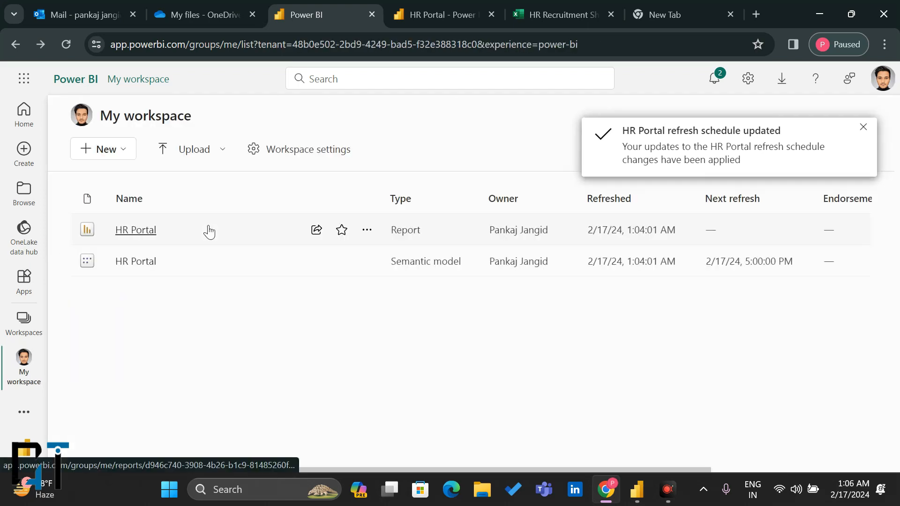
left_click(73, 48)
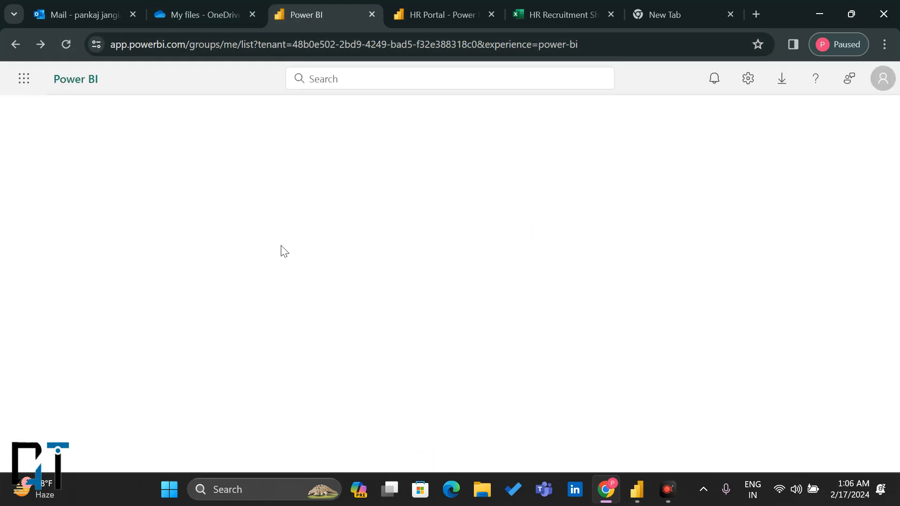
left_click_drag(721, 264, 792, 261)
left_click(737, 259)
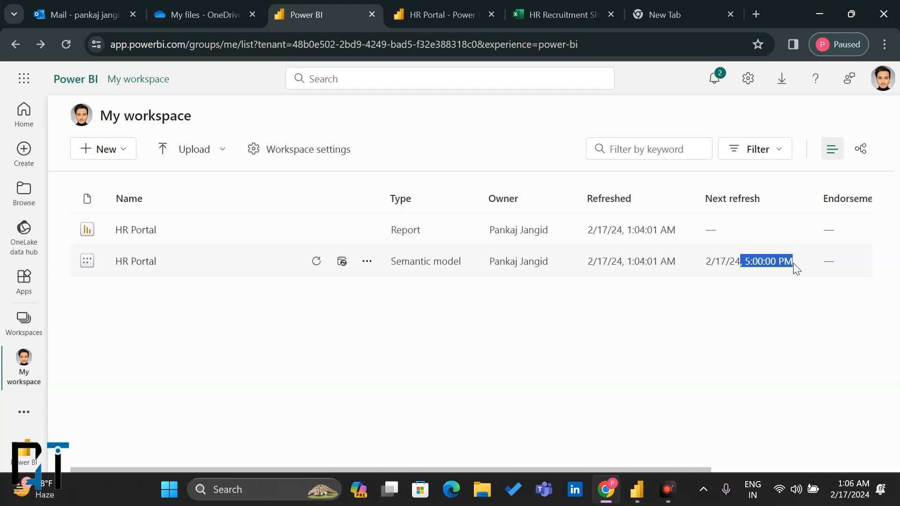
View the HR Recruitment Sheet and return to the published HR Portal report to inspect its designation funnel
left_click(558, 14)
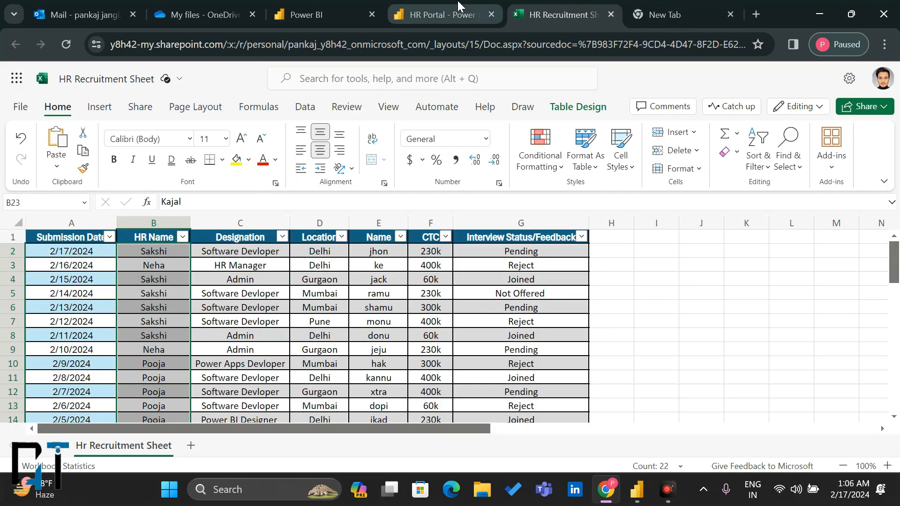
left_click(428, 5)
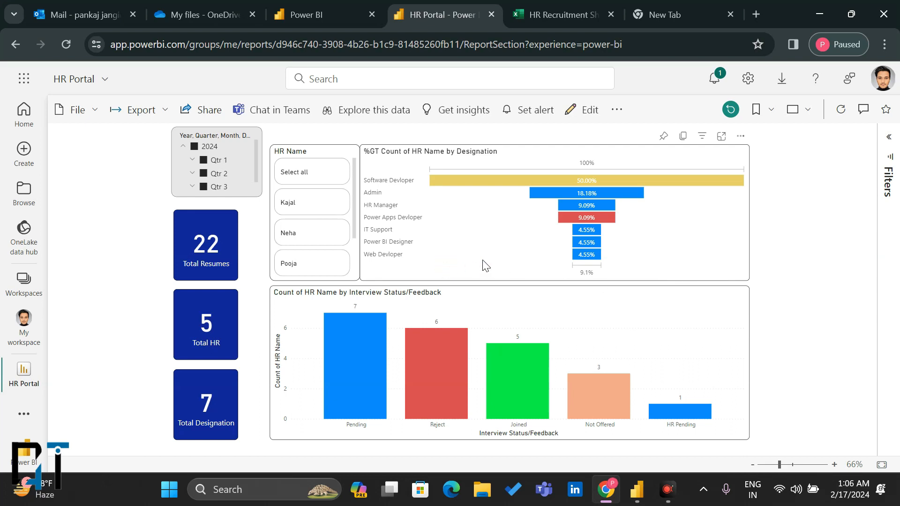
mouse_move(574, 218)
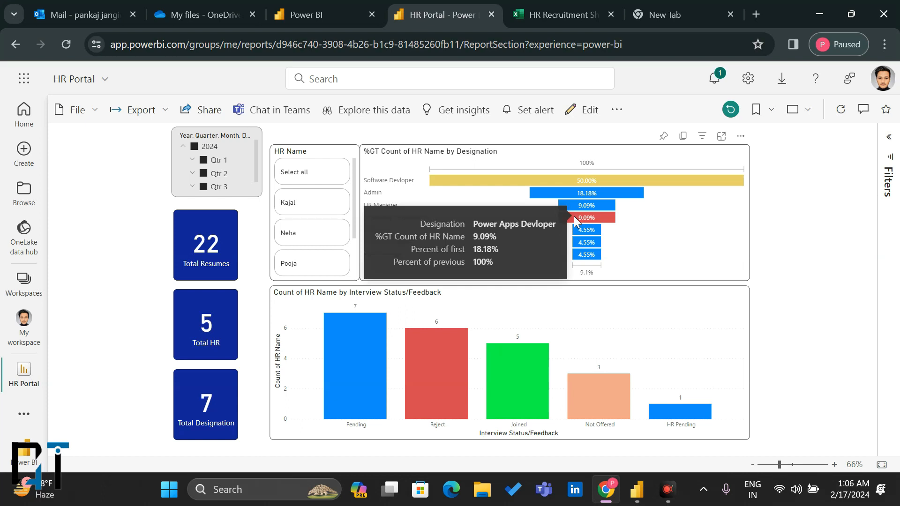